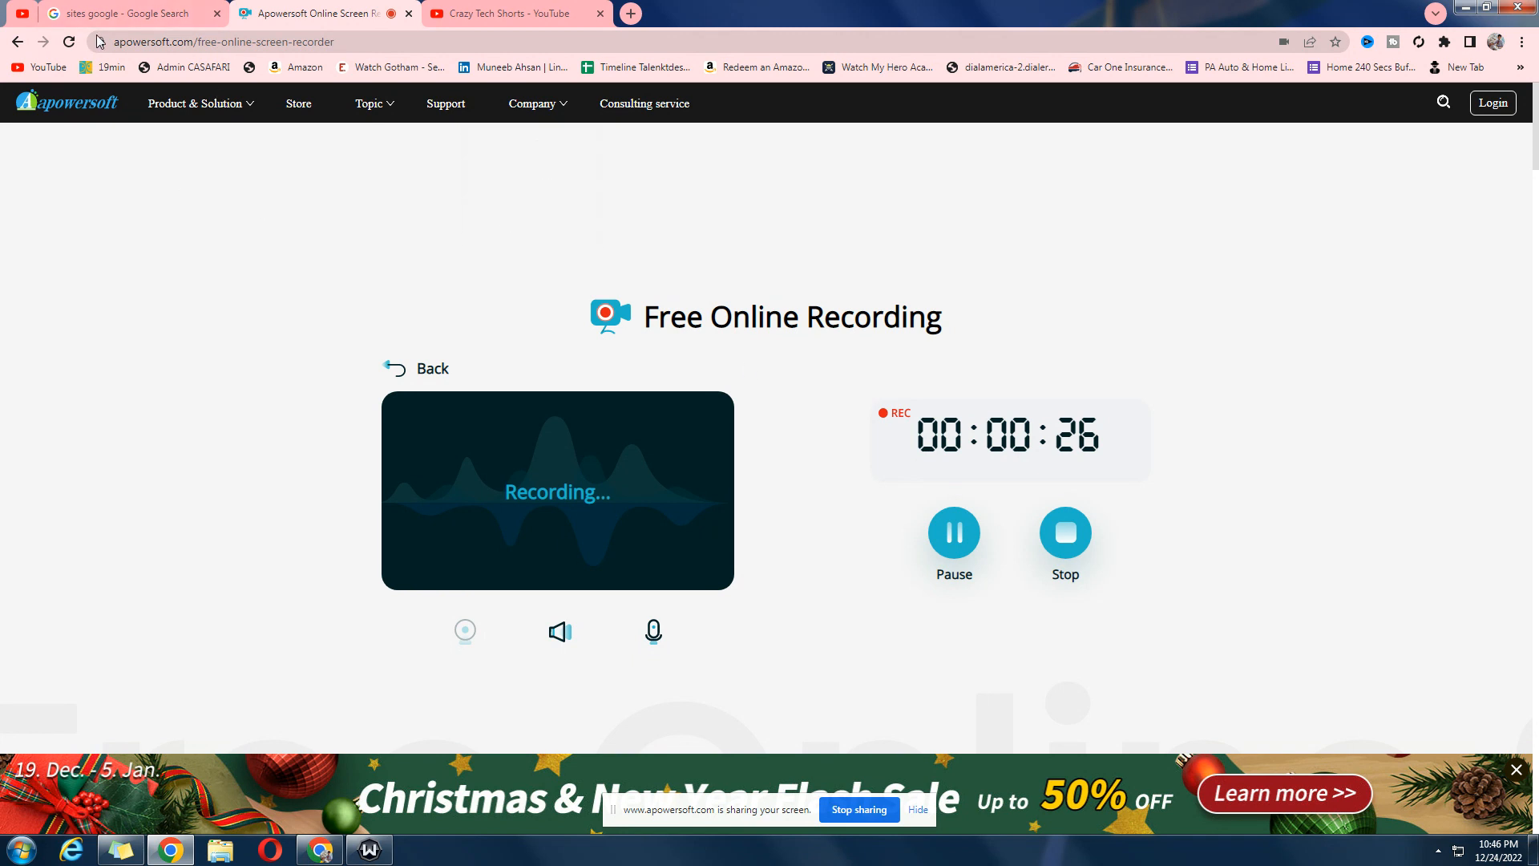
Open Google Sites from the "sites google" search results and create a new blank site
{"action": "left_click", "coordinate": [122, 7]}
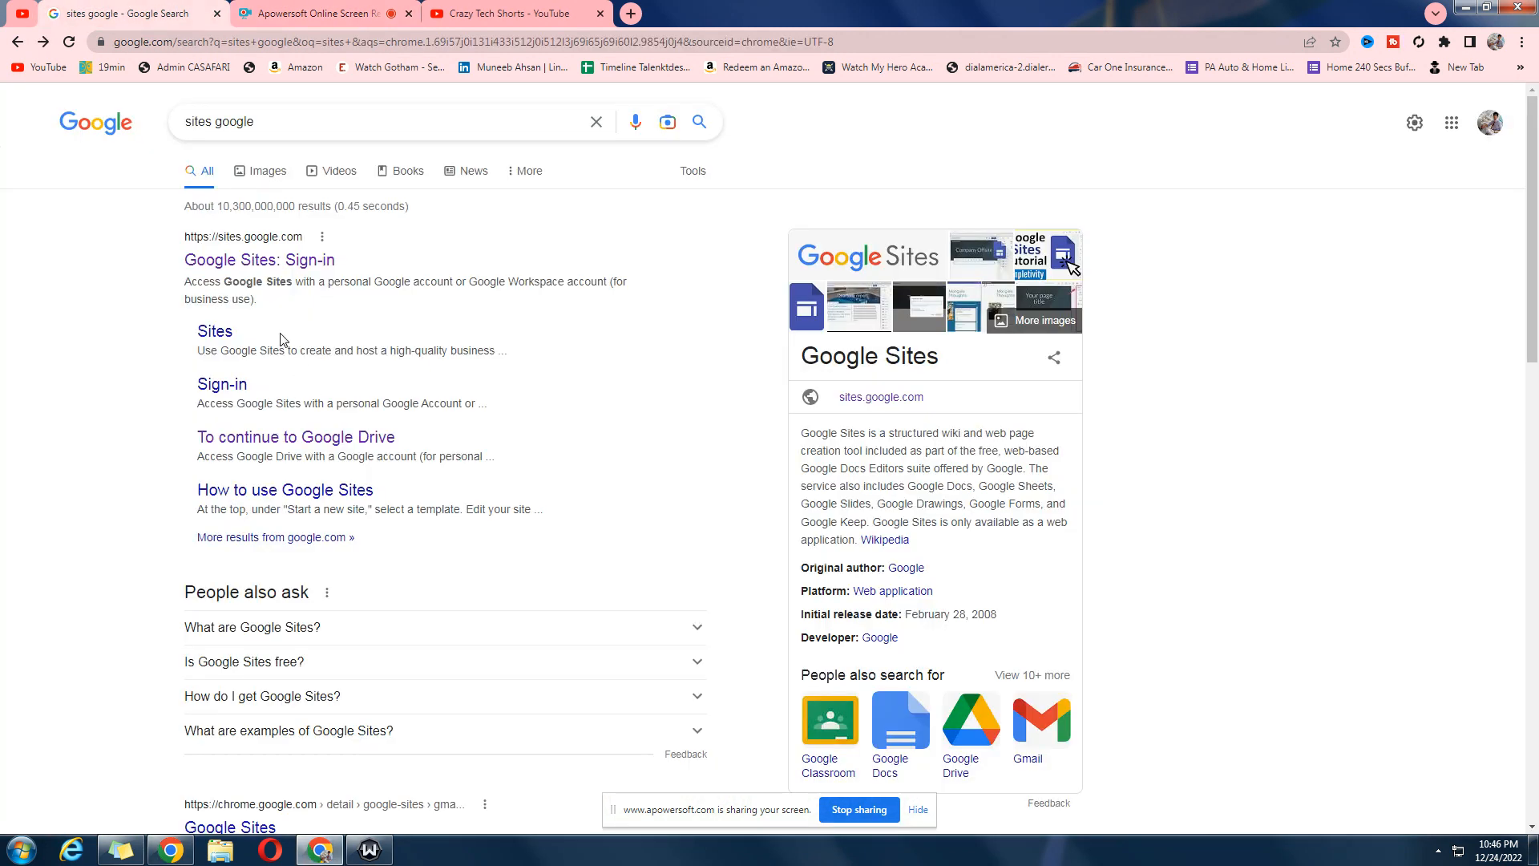
{"action": "left_click", "coordinate": [328, 128]}
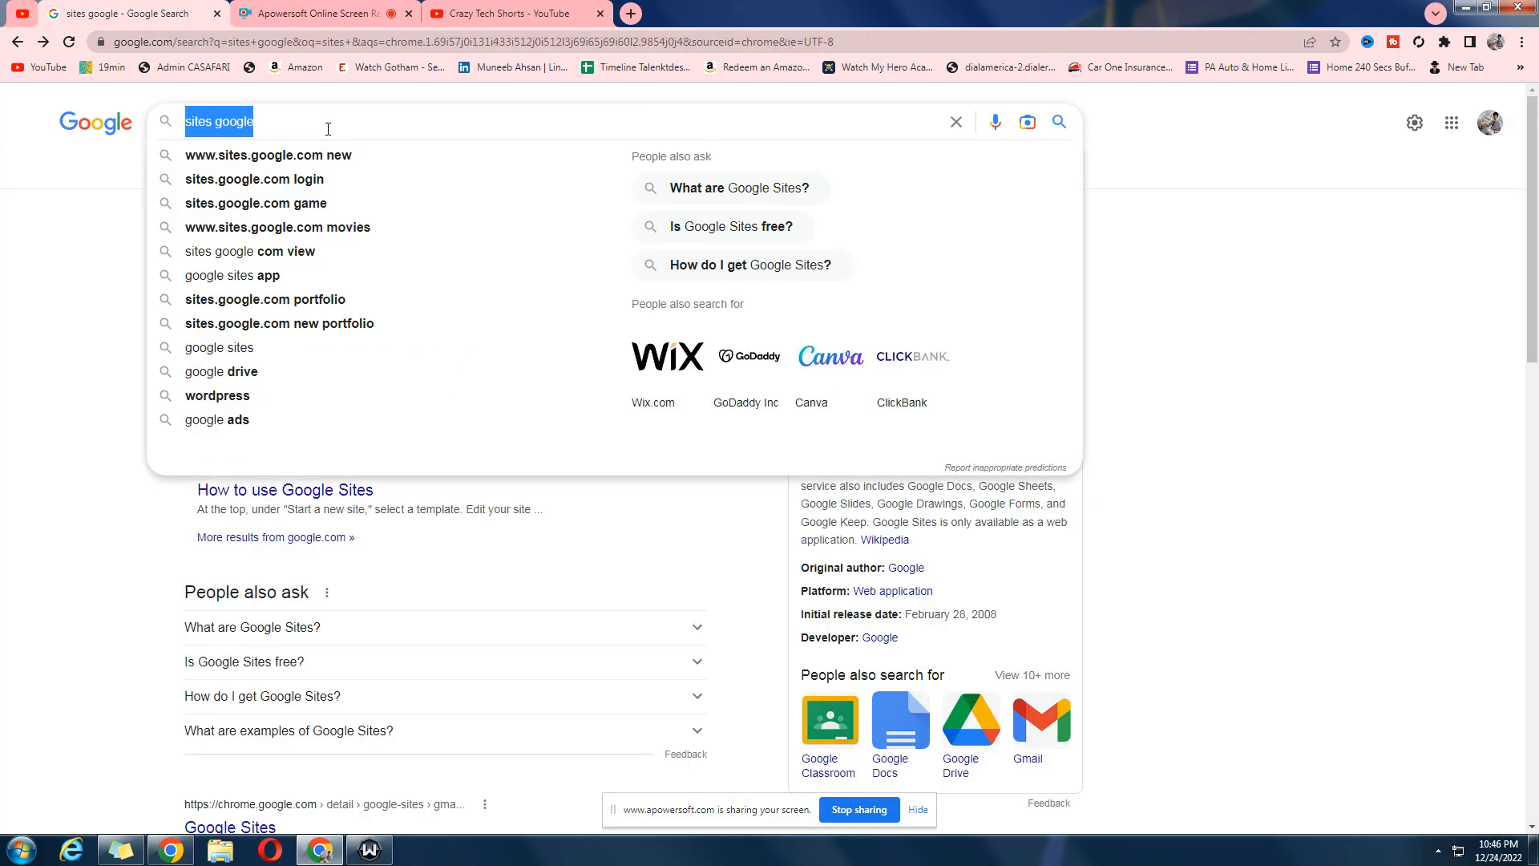
{"action": "left_click", "coordinate": [20, 286]}
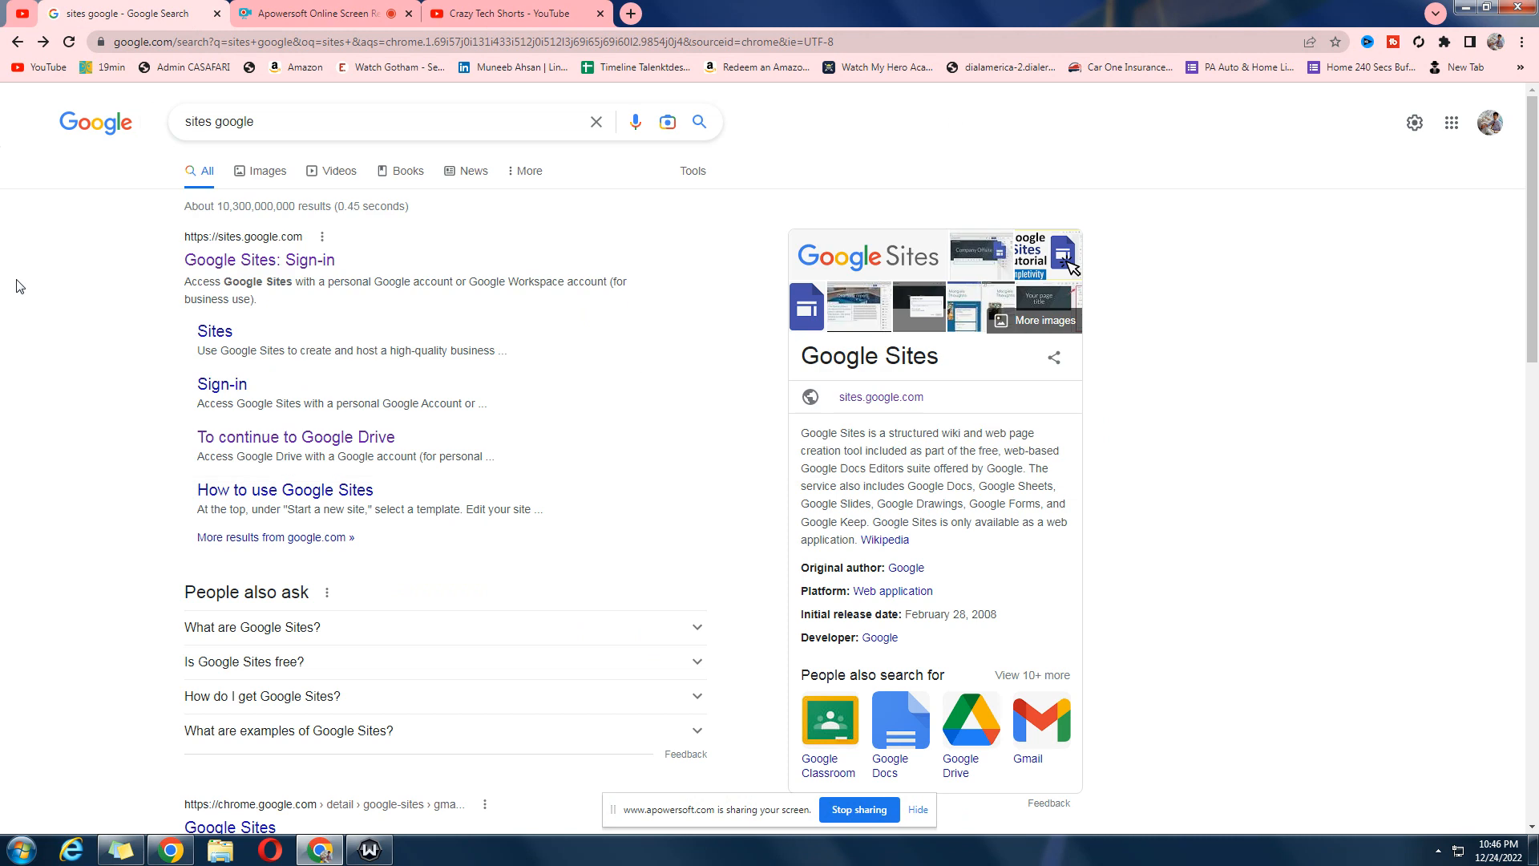
{"action": "left_click", "coordinate": [234, 270]}
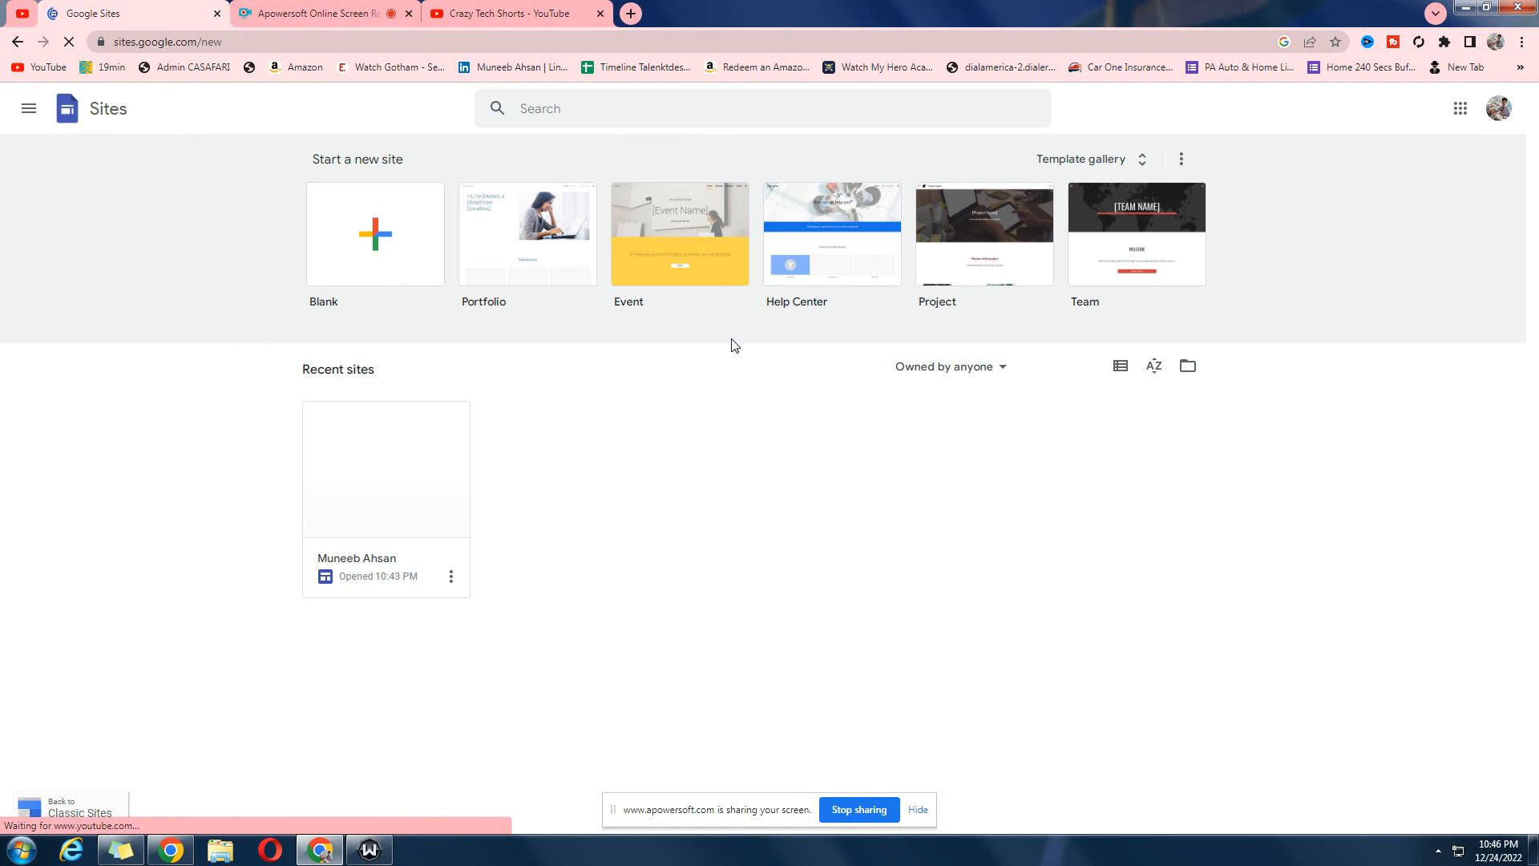
{"action": "left_click", "coordinate": [365, 238]}
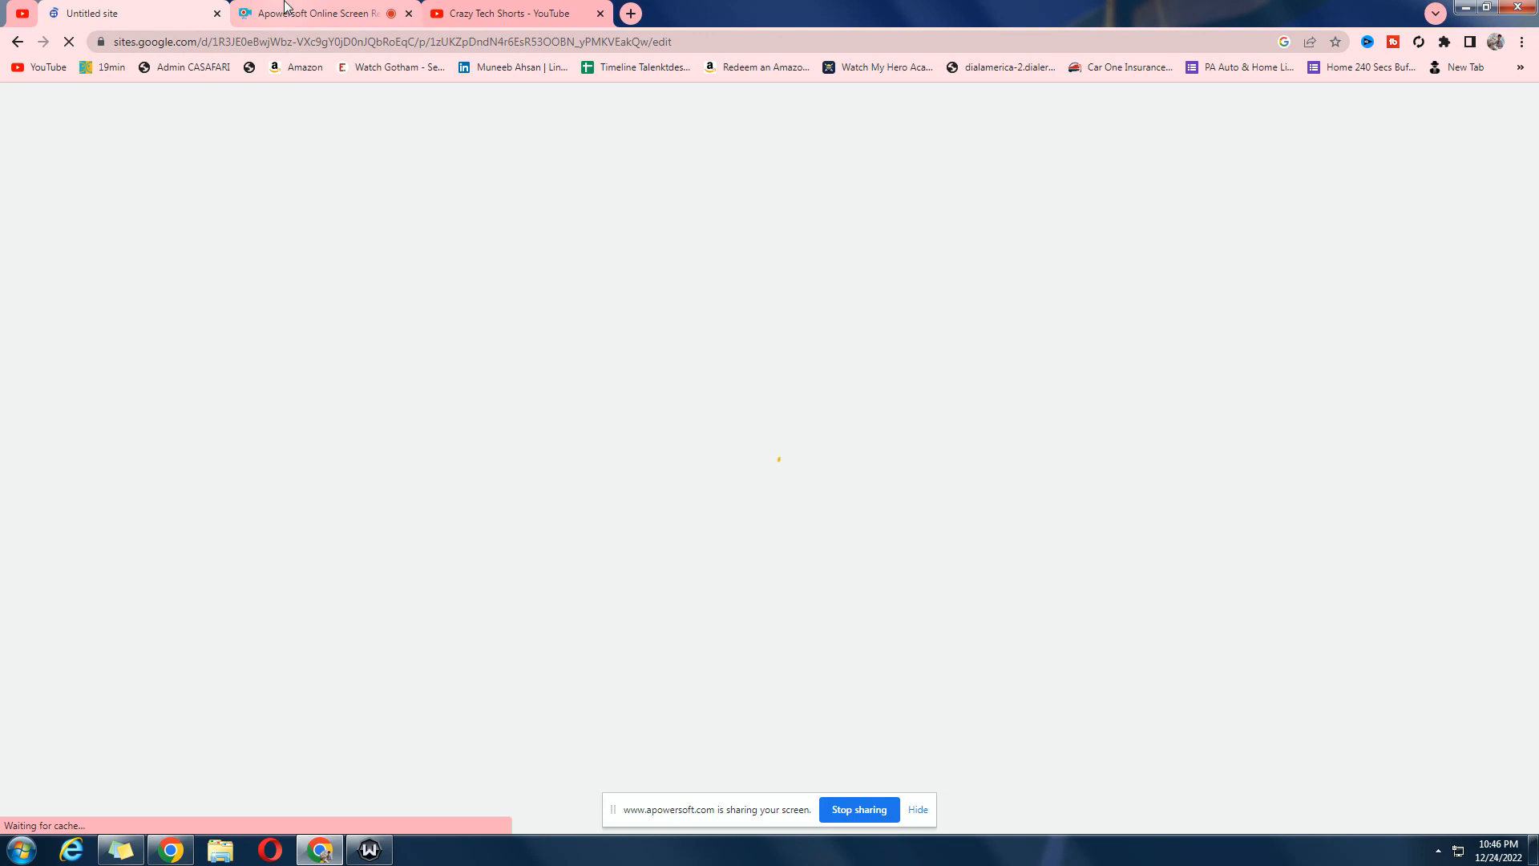
{"action": "left_click", "coordinate": [317, 13]}
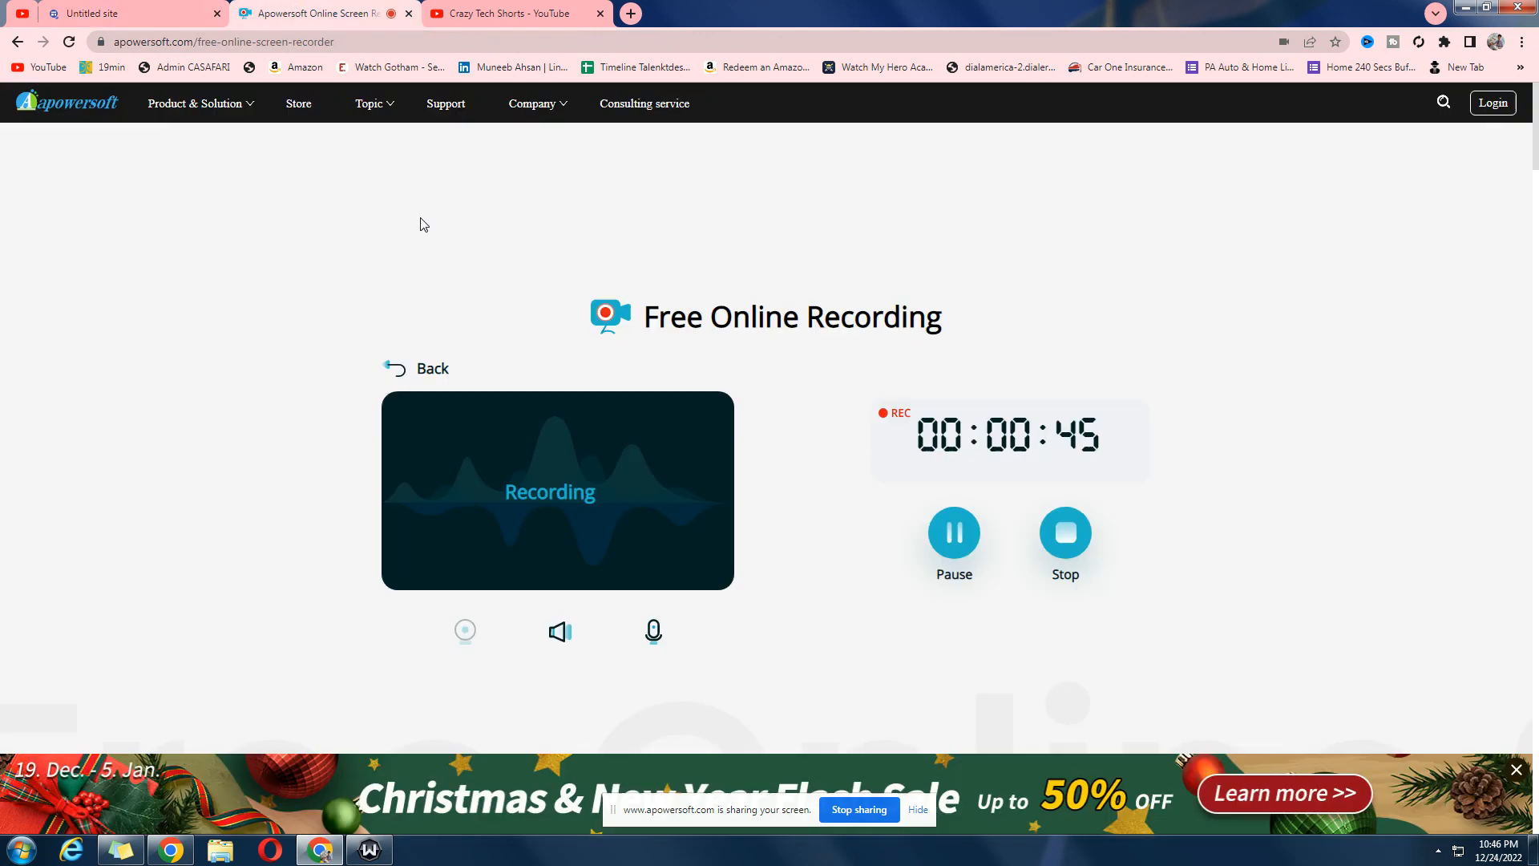
{"action": "left_click", "coordinate": [112, 13]}
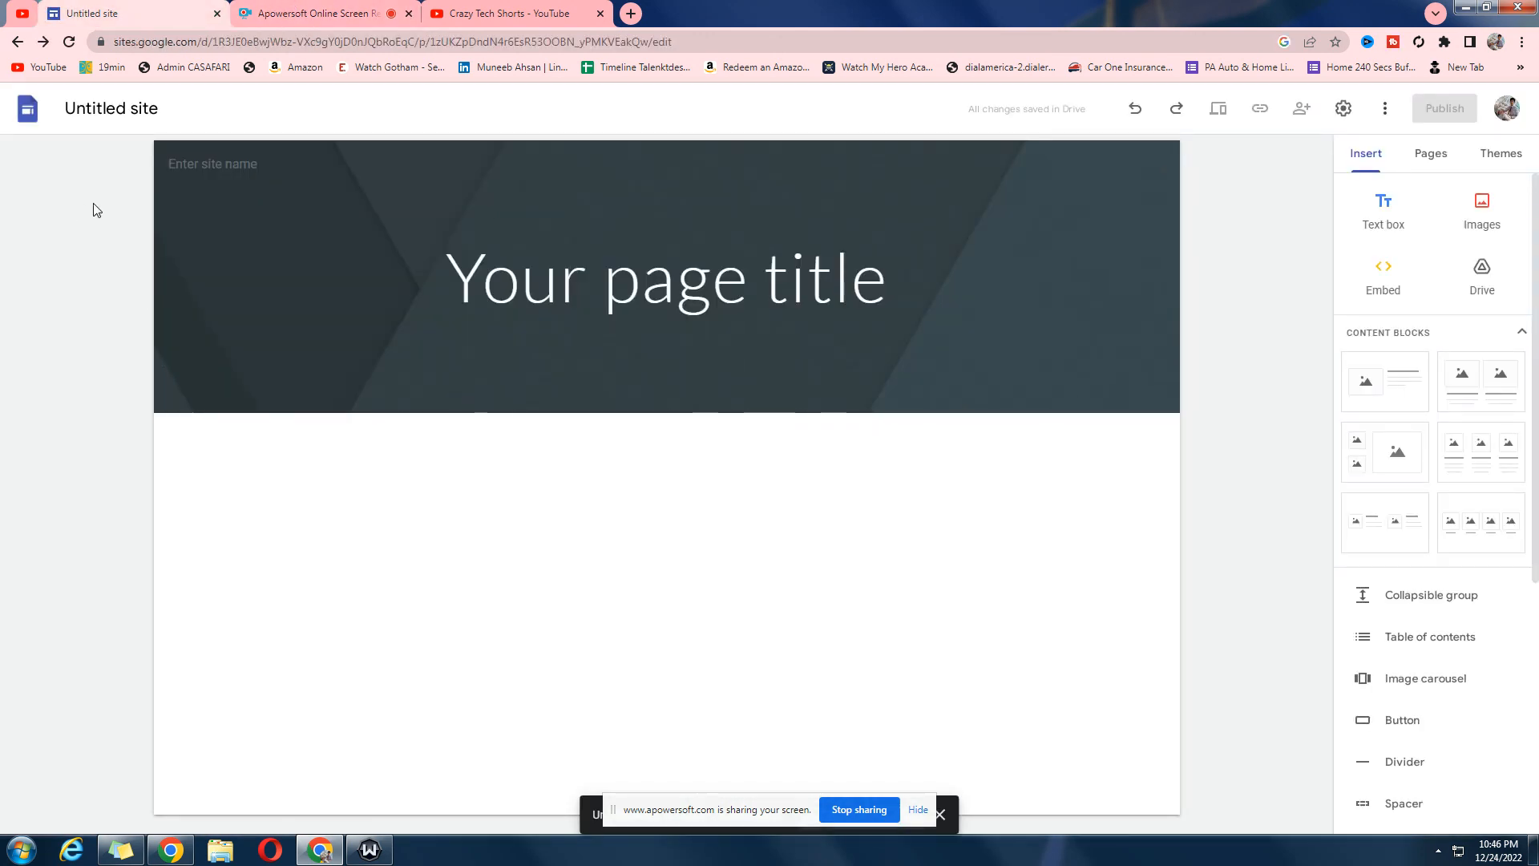
Rename the untitled site document with the owner's full name
{"action": "left_click", "coordinate": [102, 113]}
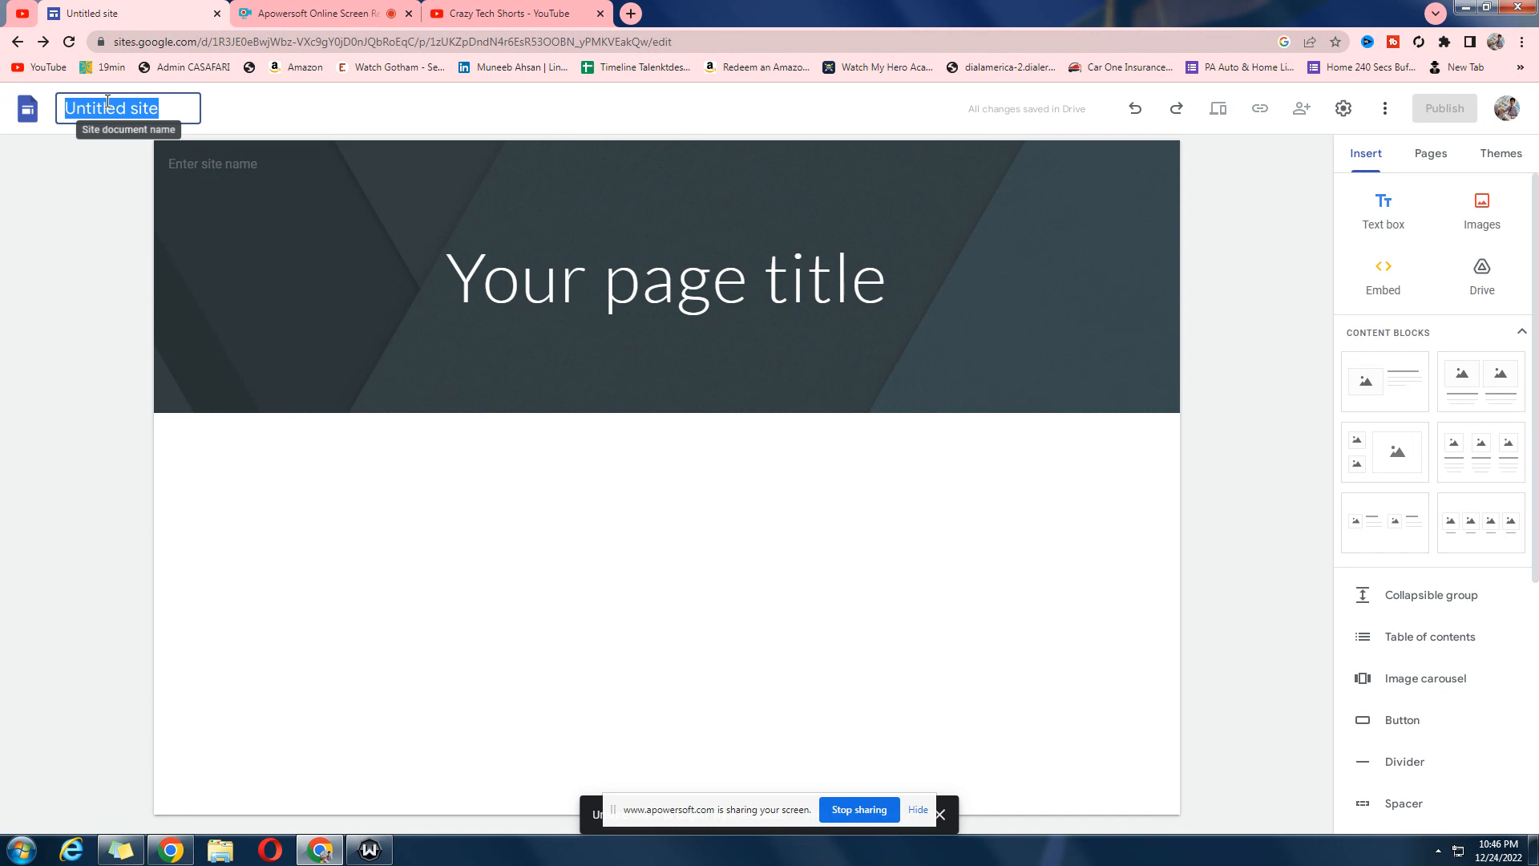
{"action": "type", "text": "M"}
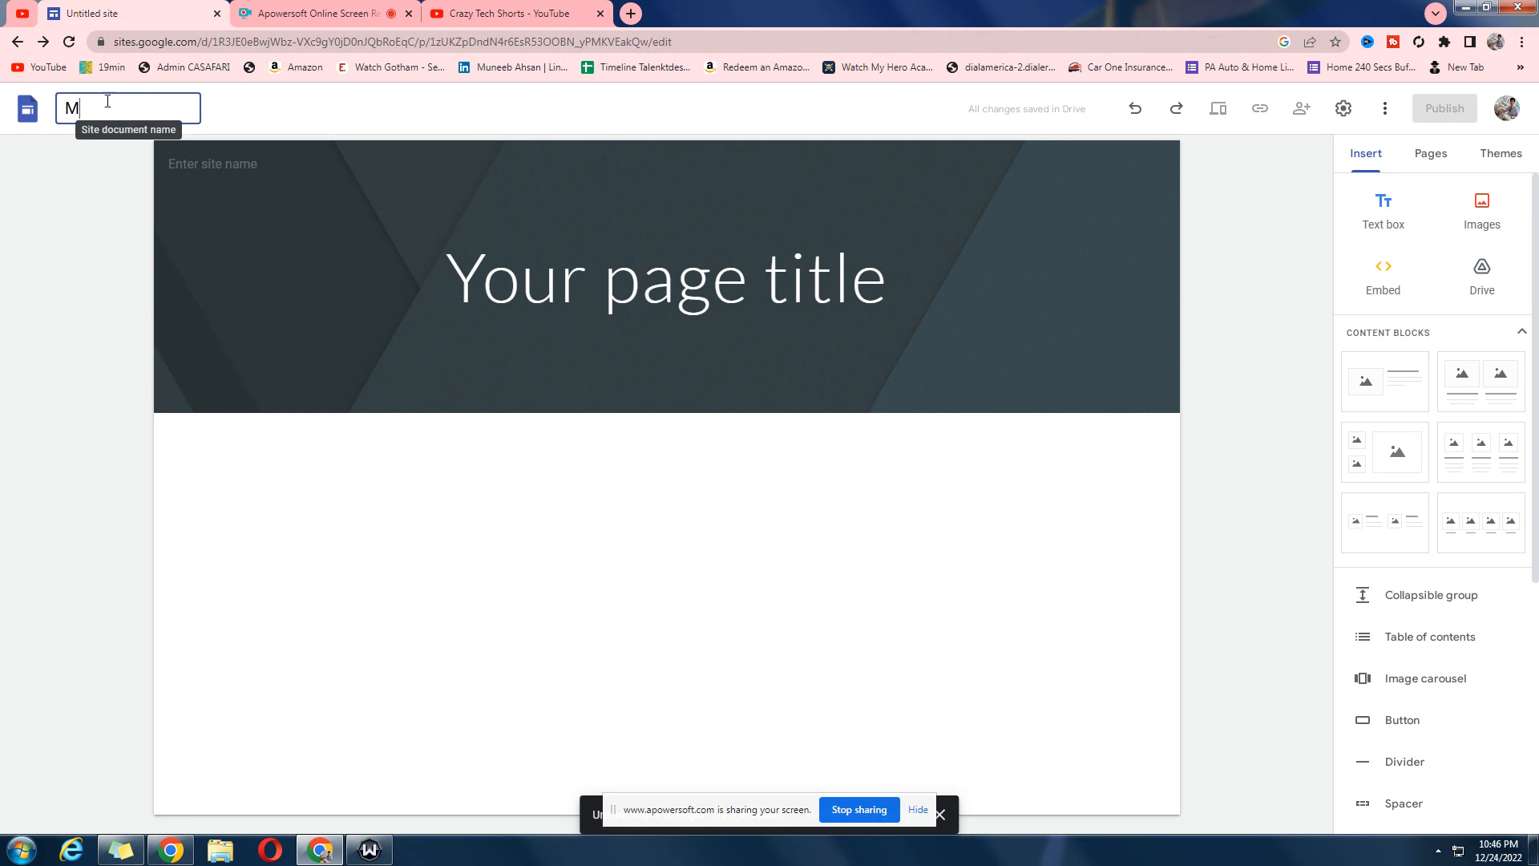
{"action": "type", "text": "uneeb Ahsan"}
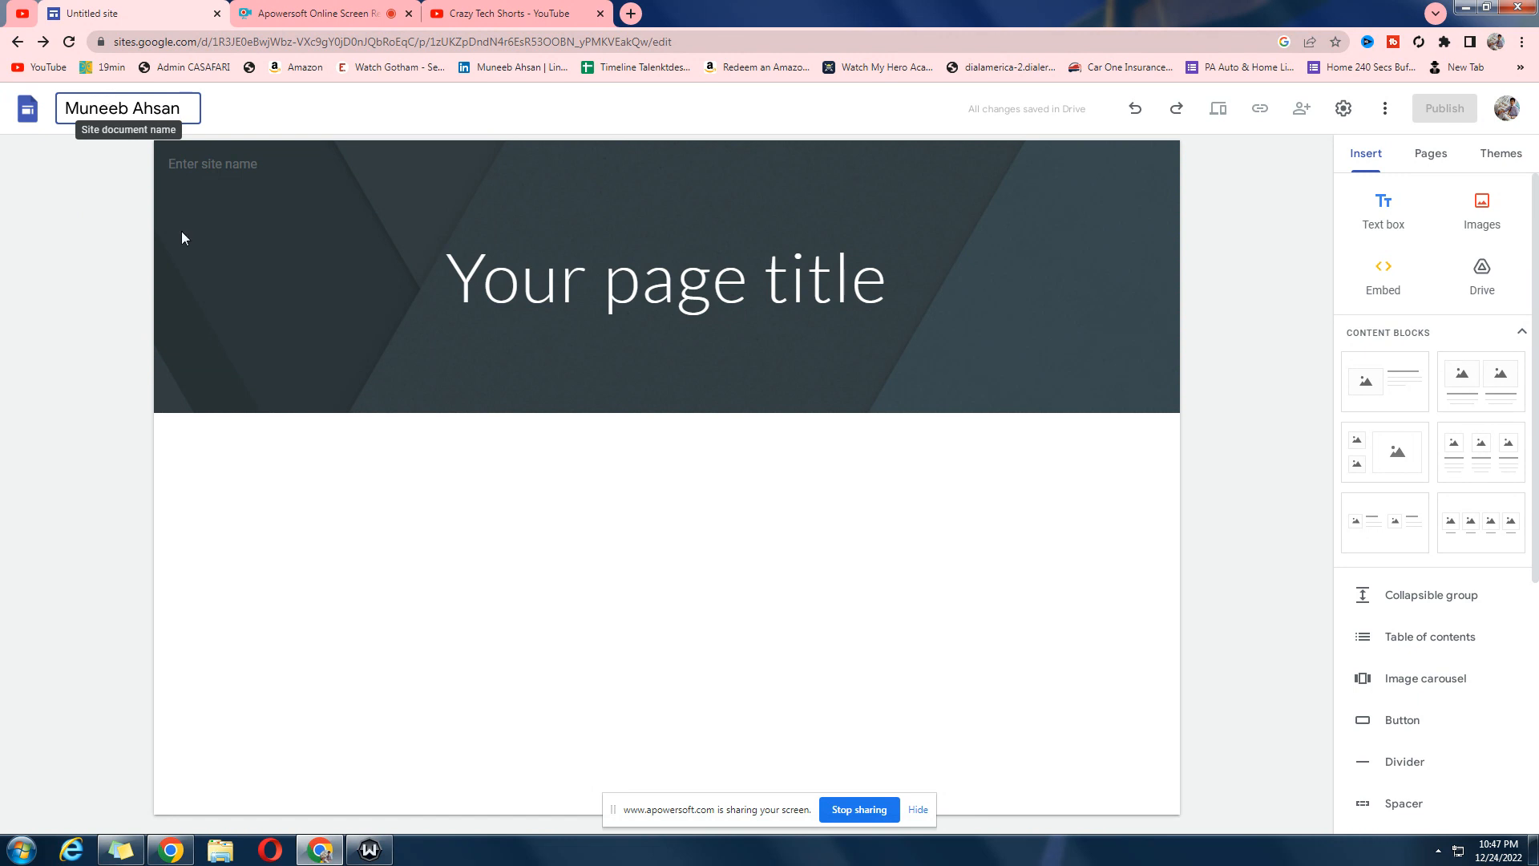
{"action": "left_click", "coordinate": [183, 237]}
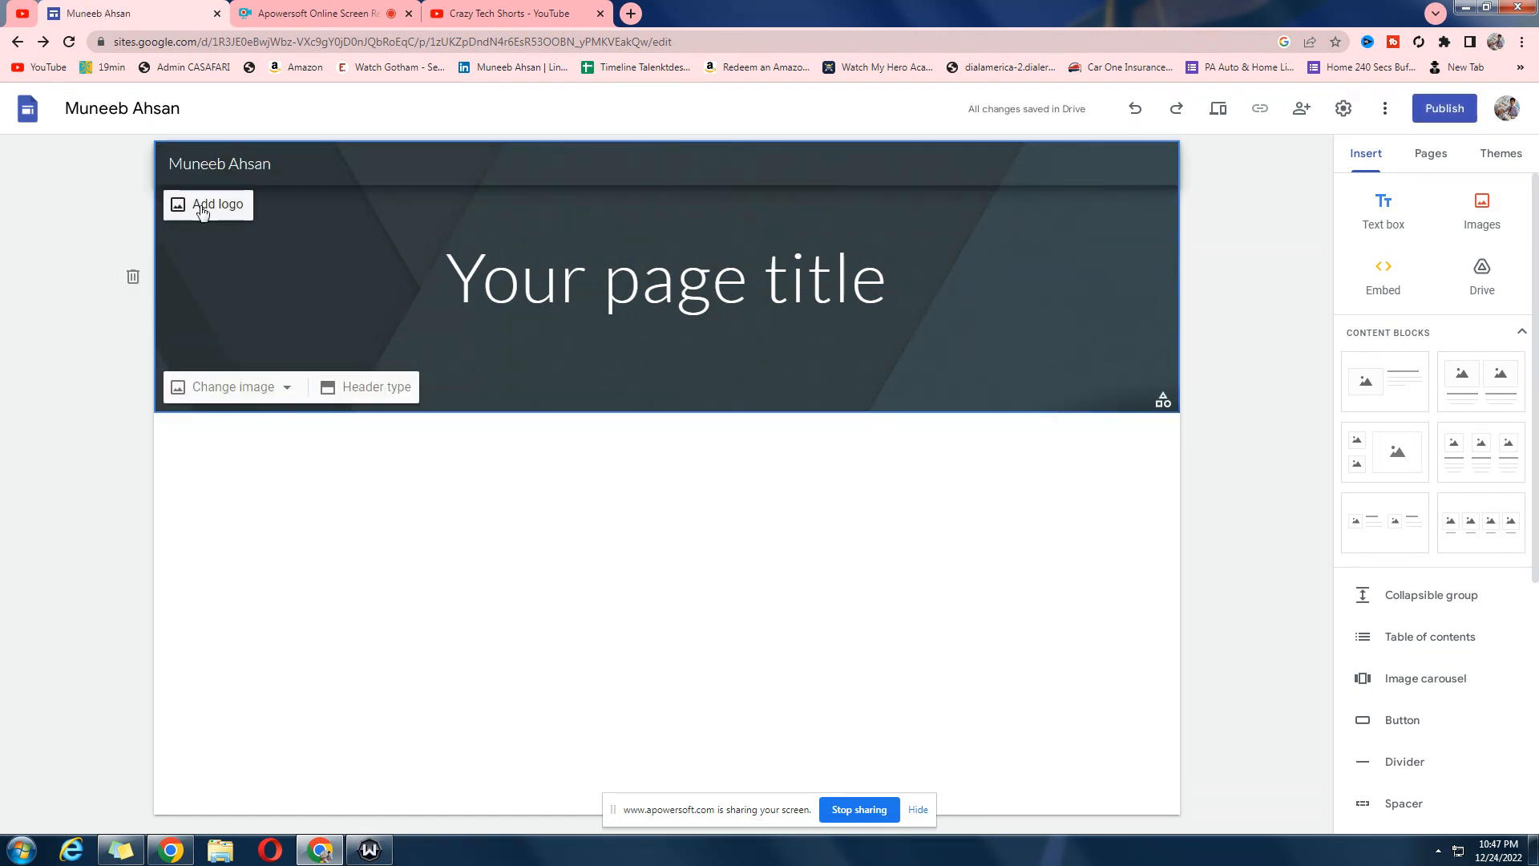
Add the 6eblzYZZ.Signature image from Google Drive's recent files as the site logo and close the settings
{"action": "left_click", "coordinate": [201, 205]}
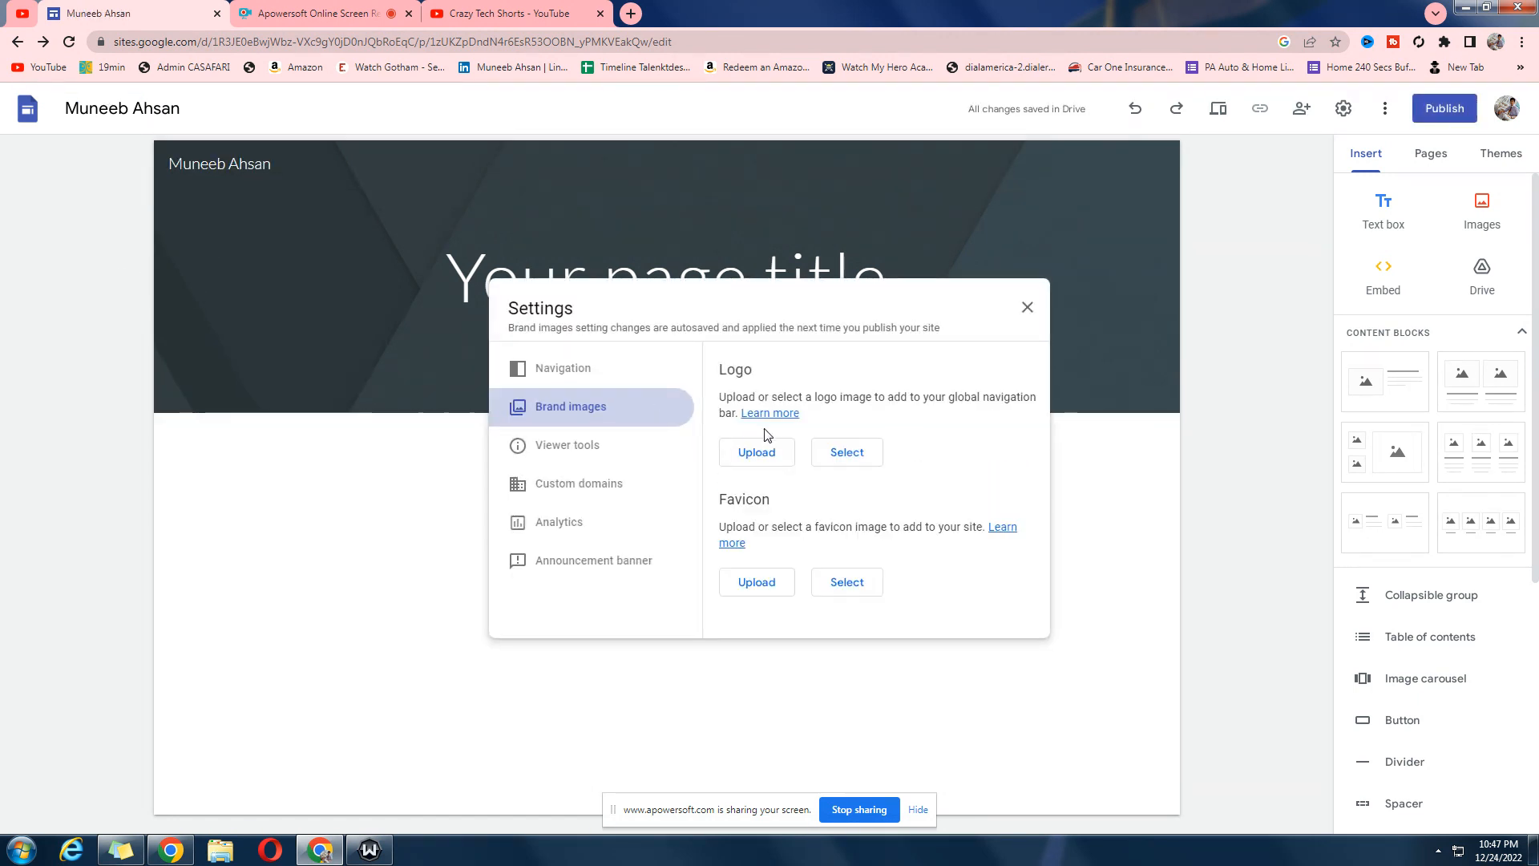
{"action": "left_click", "coordinate": [849, 452]}
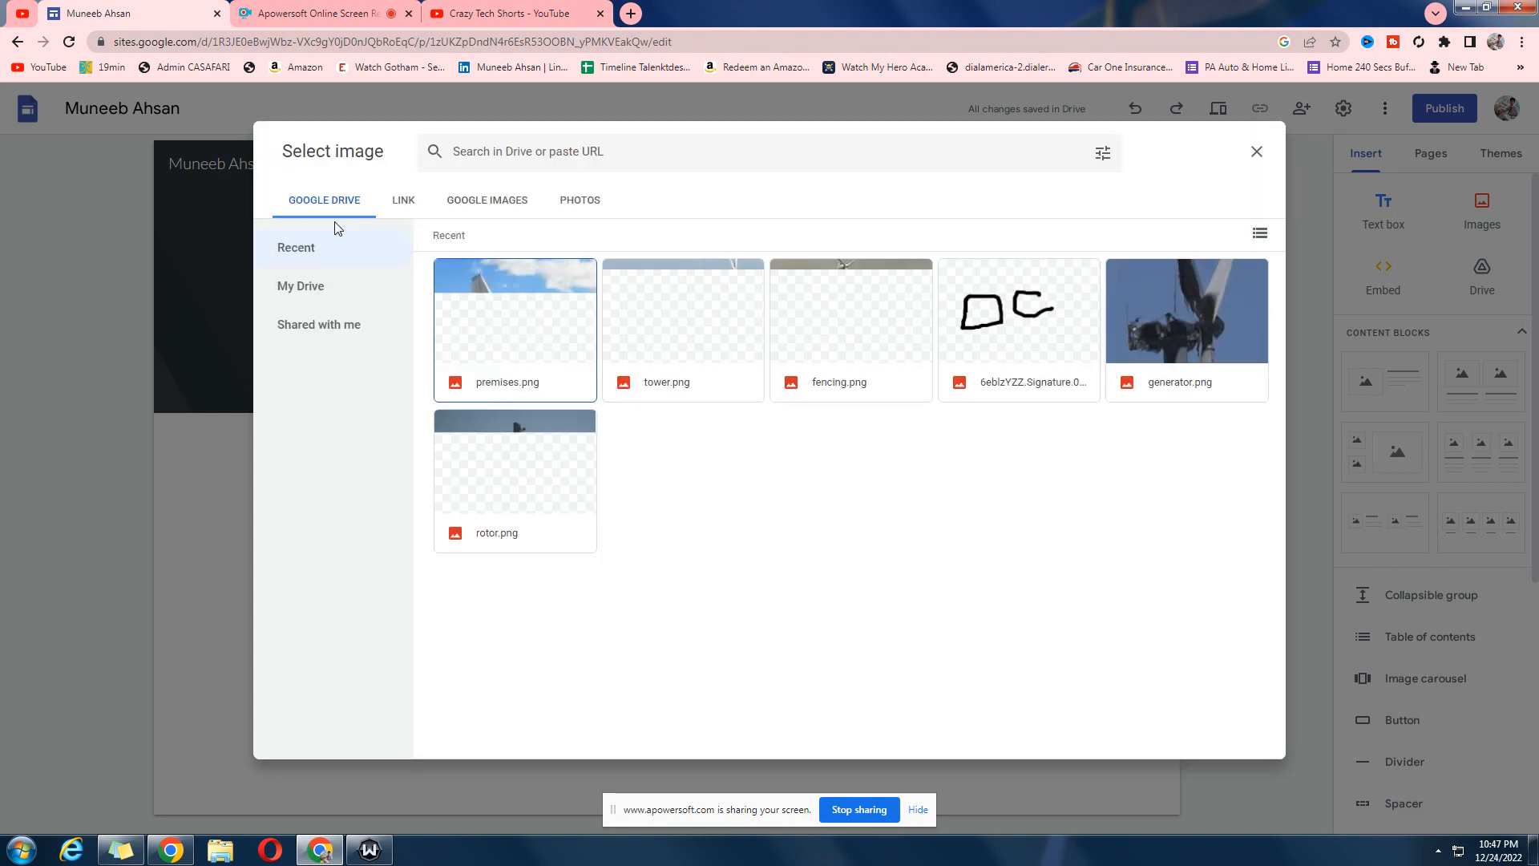
{"action": "left_click", "coordinate": [1002, 385]}
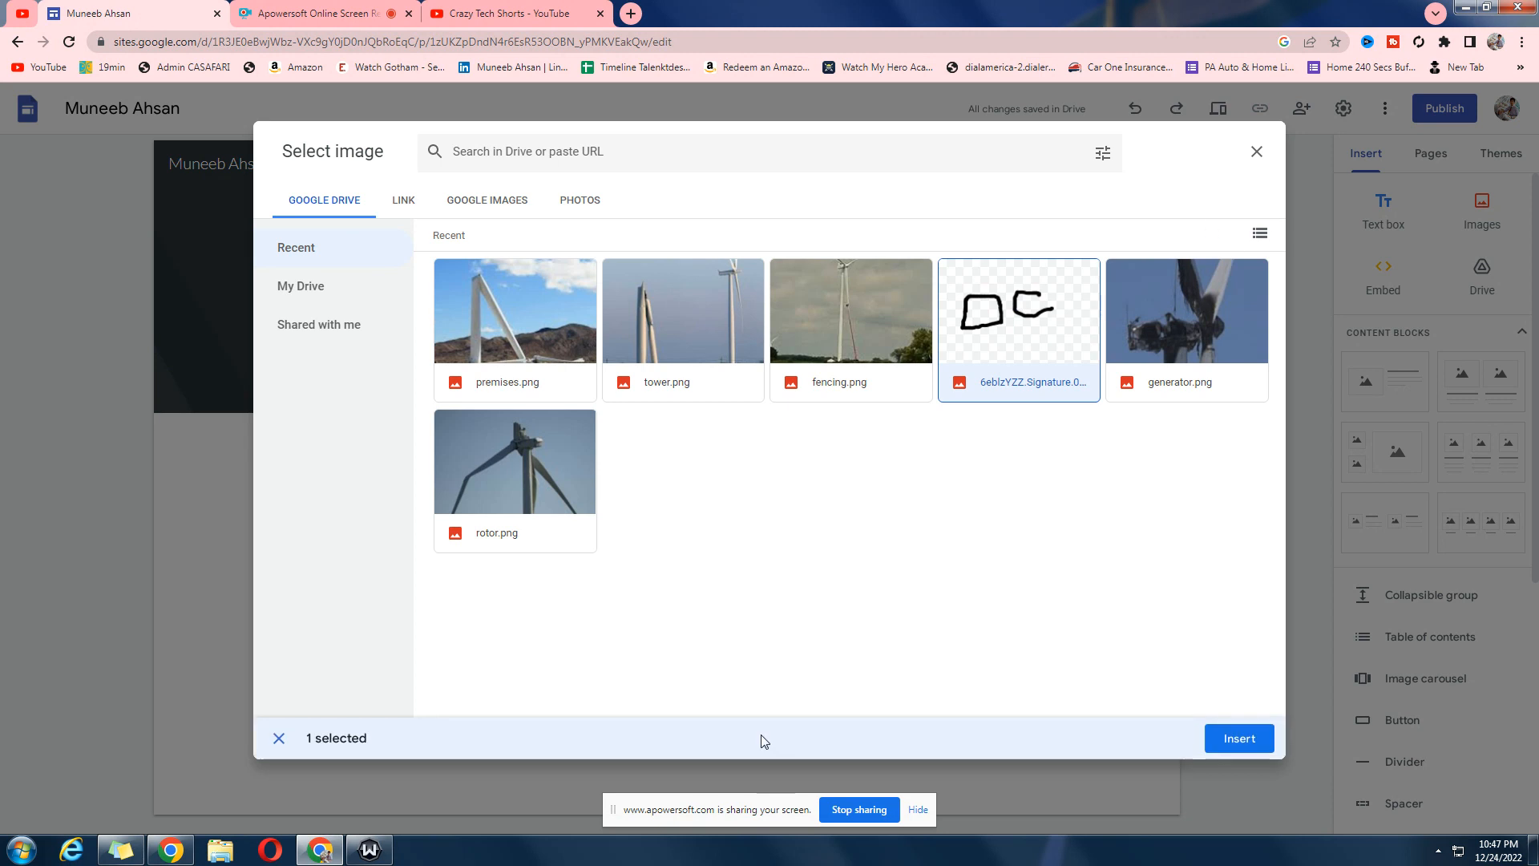
{"action": "left_click", "coordinate": [1239, 738]}
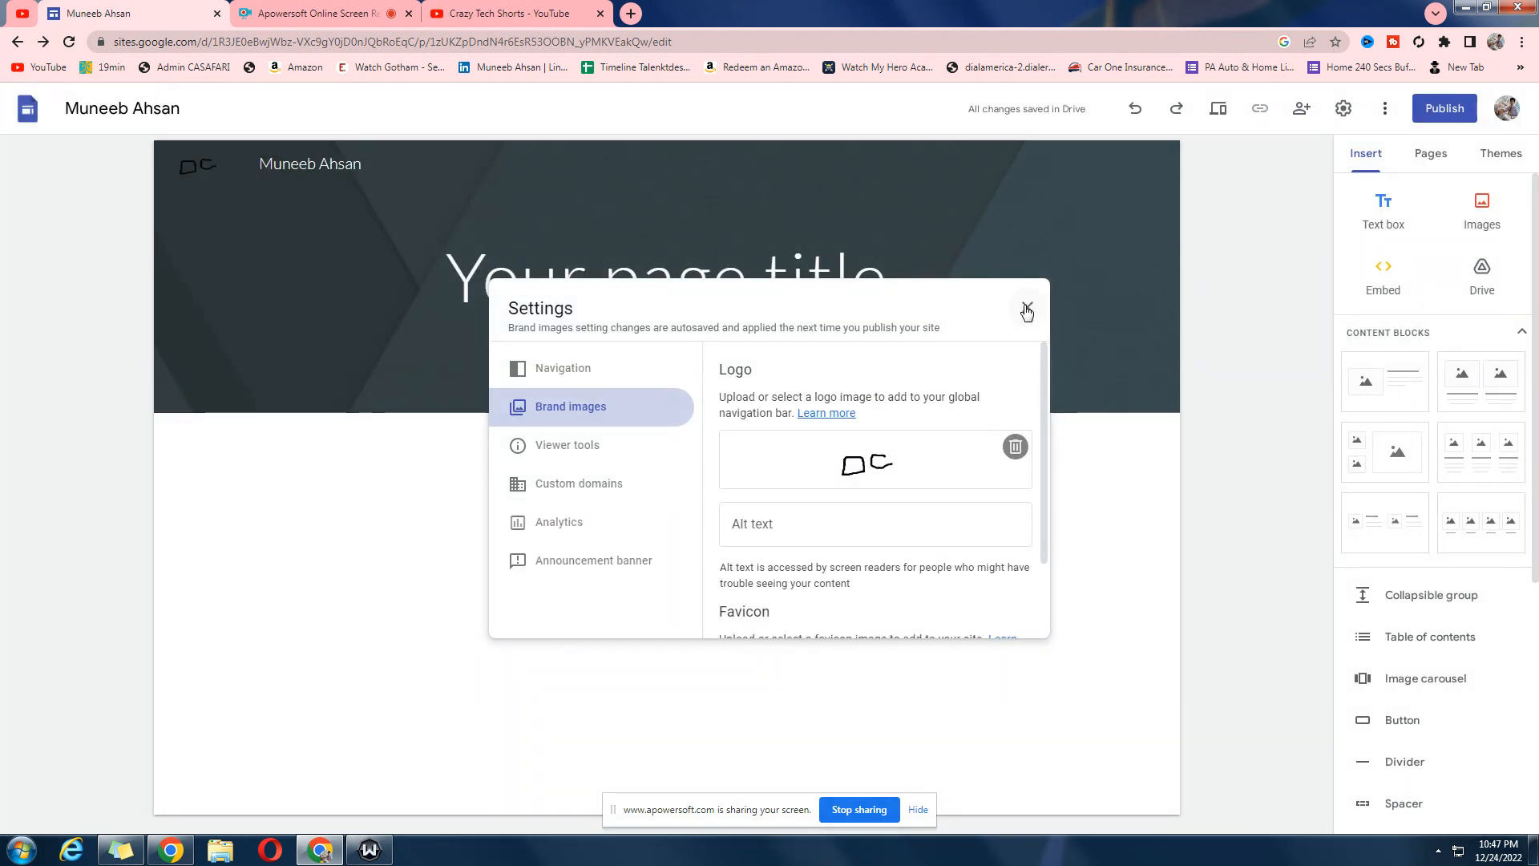
{"action": "left_click", "coordinate": [1027, 311]}
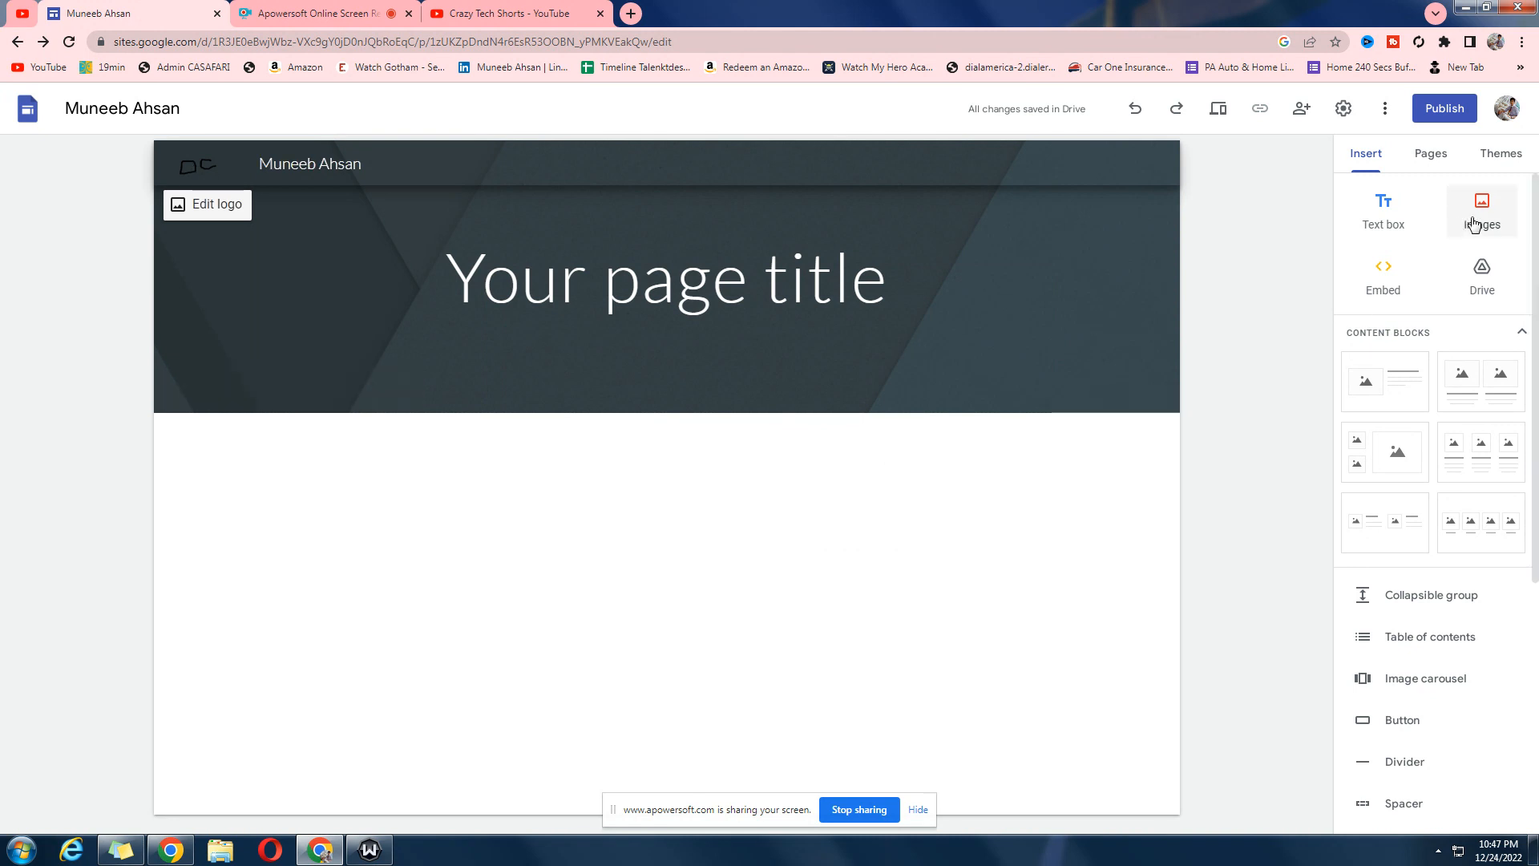
Replace the header's placeholder page title with "CRAZY TECH"
{"action": "left_click", "coordinate": [1487, 157]}
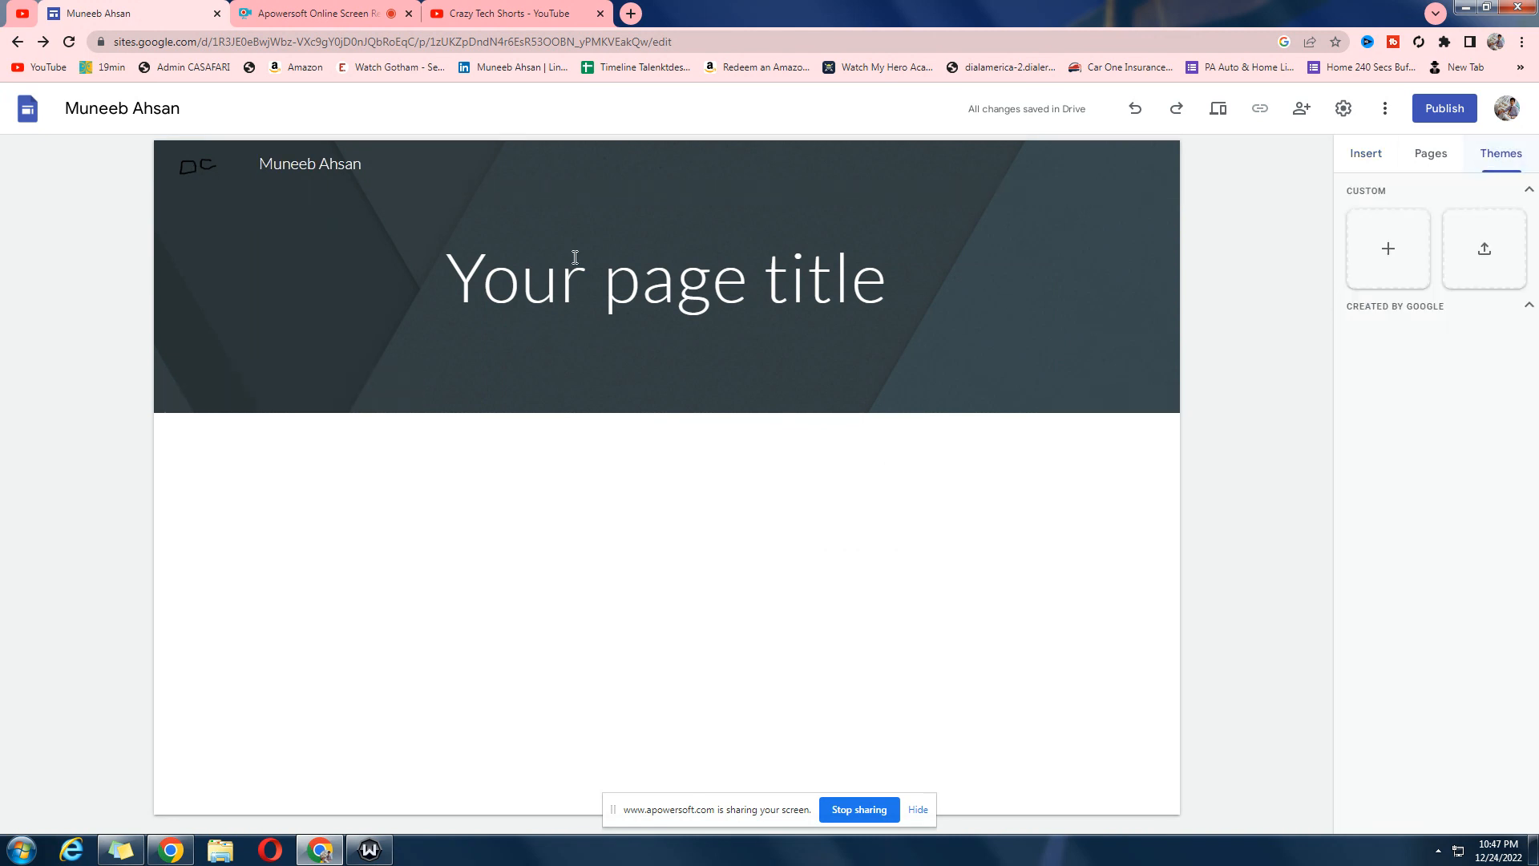
{"action": "left_click", "coordinate": [687, 277]}
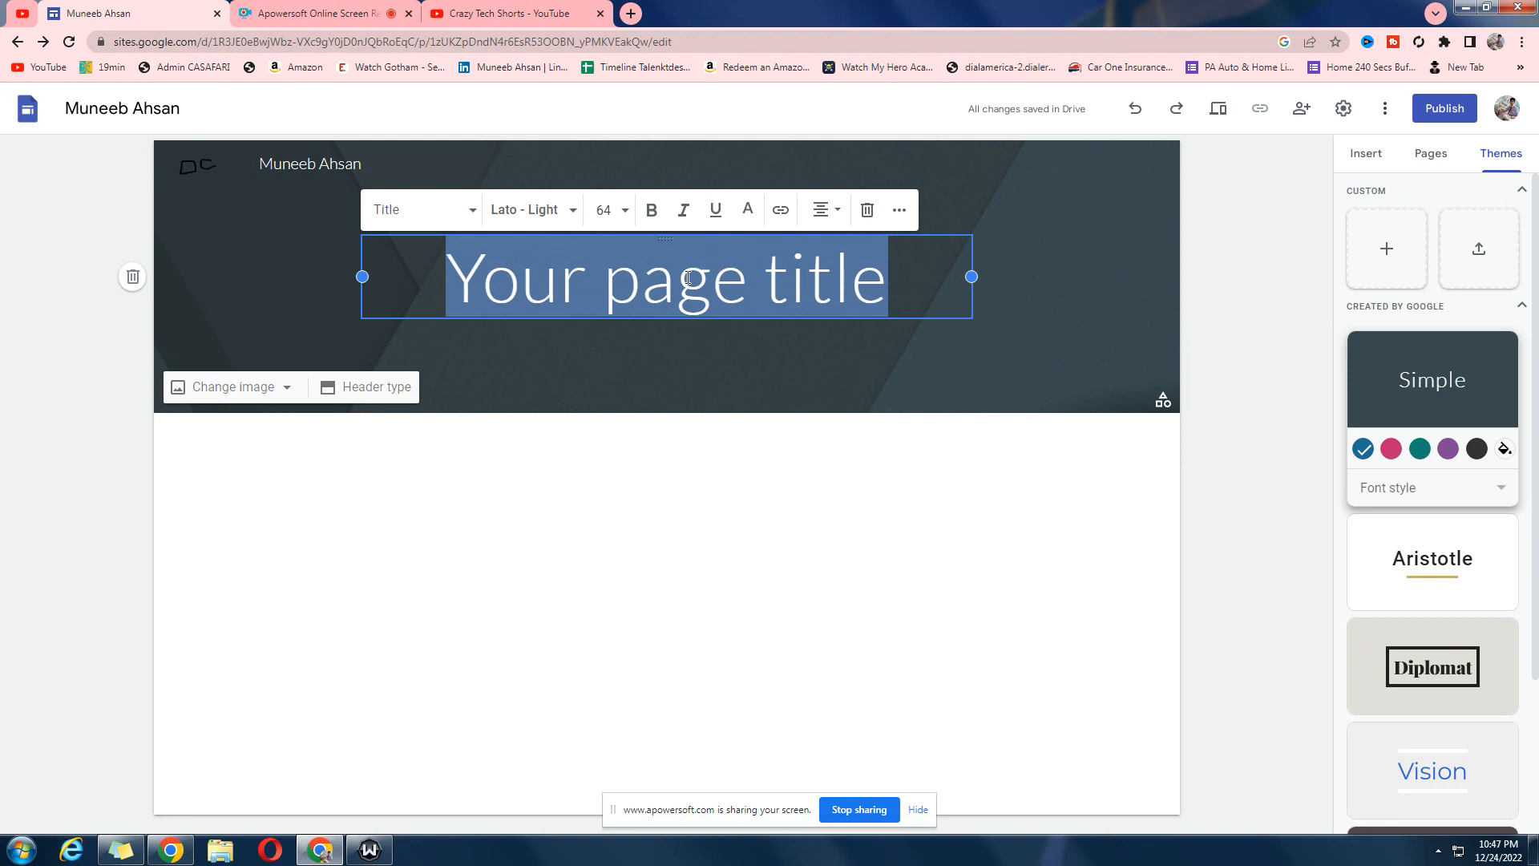
{"action": "type", "text": "CRA"}
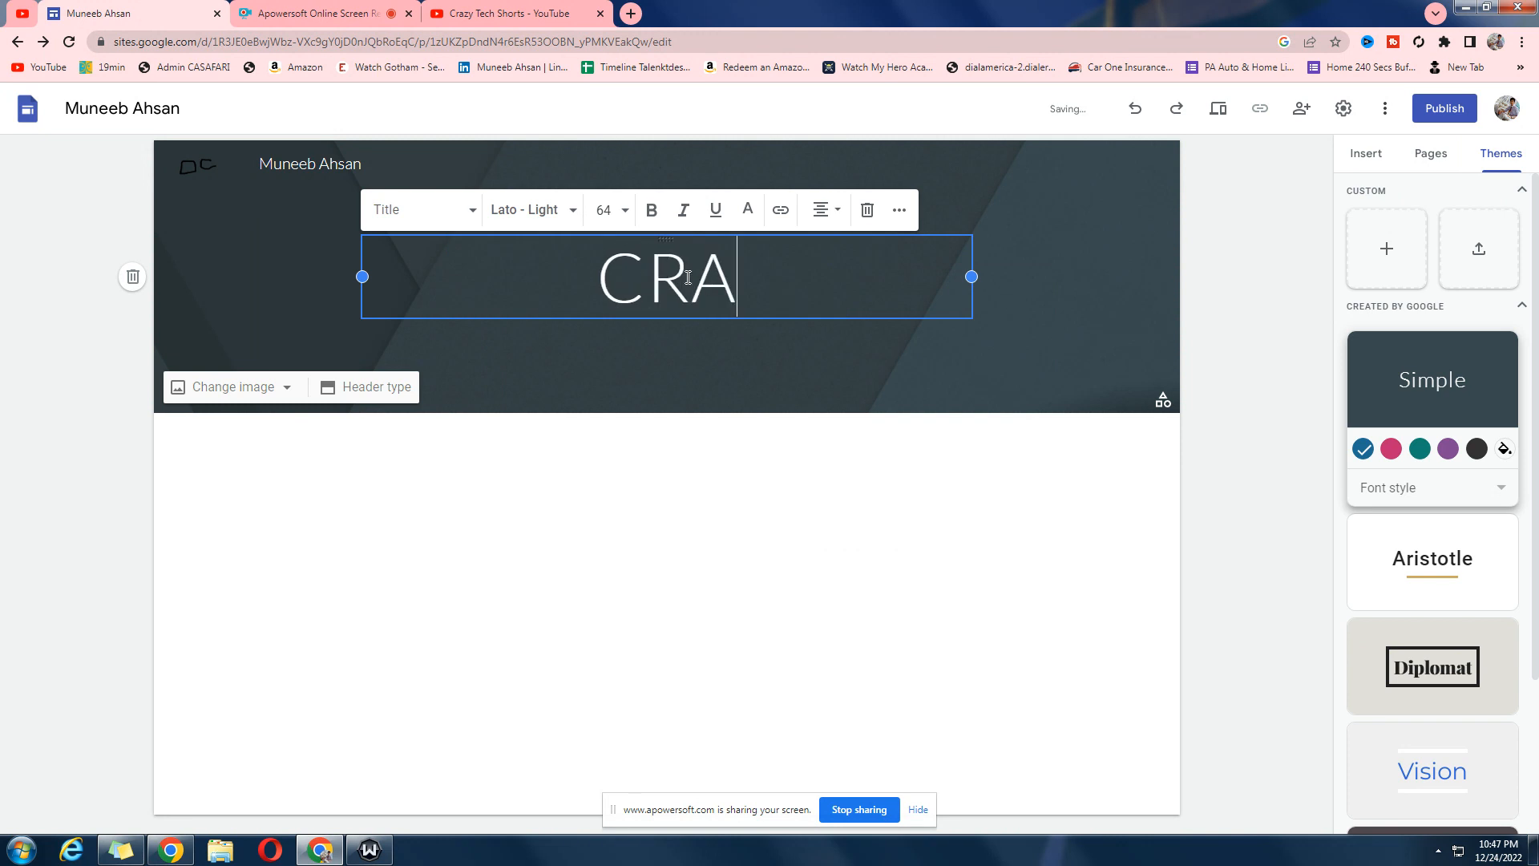
{"action": "type", "text": "ZY TEC"}
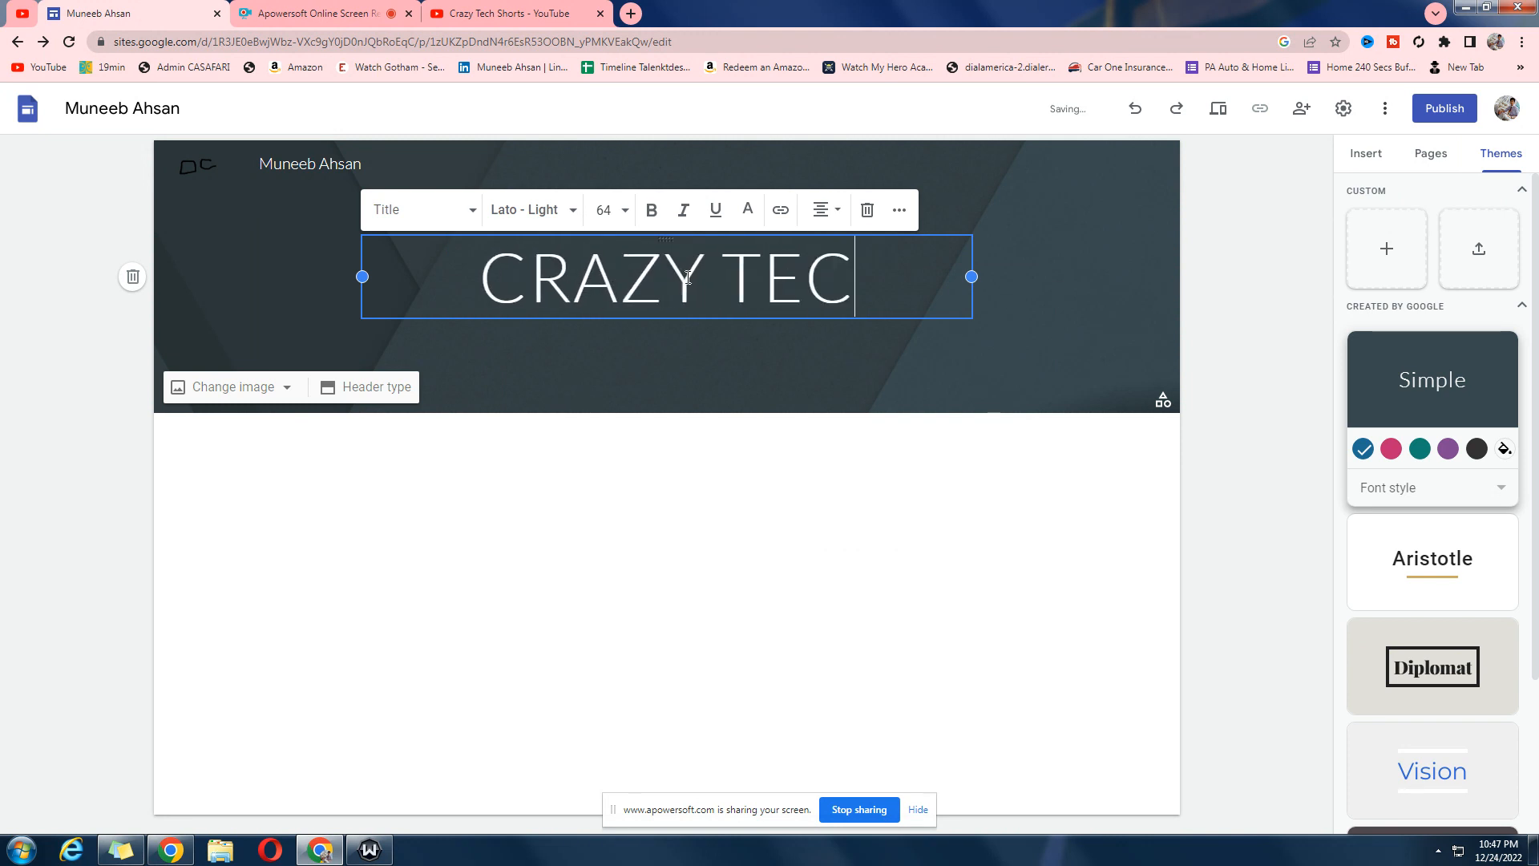
{"action": "type", "text": "H"}
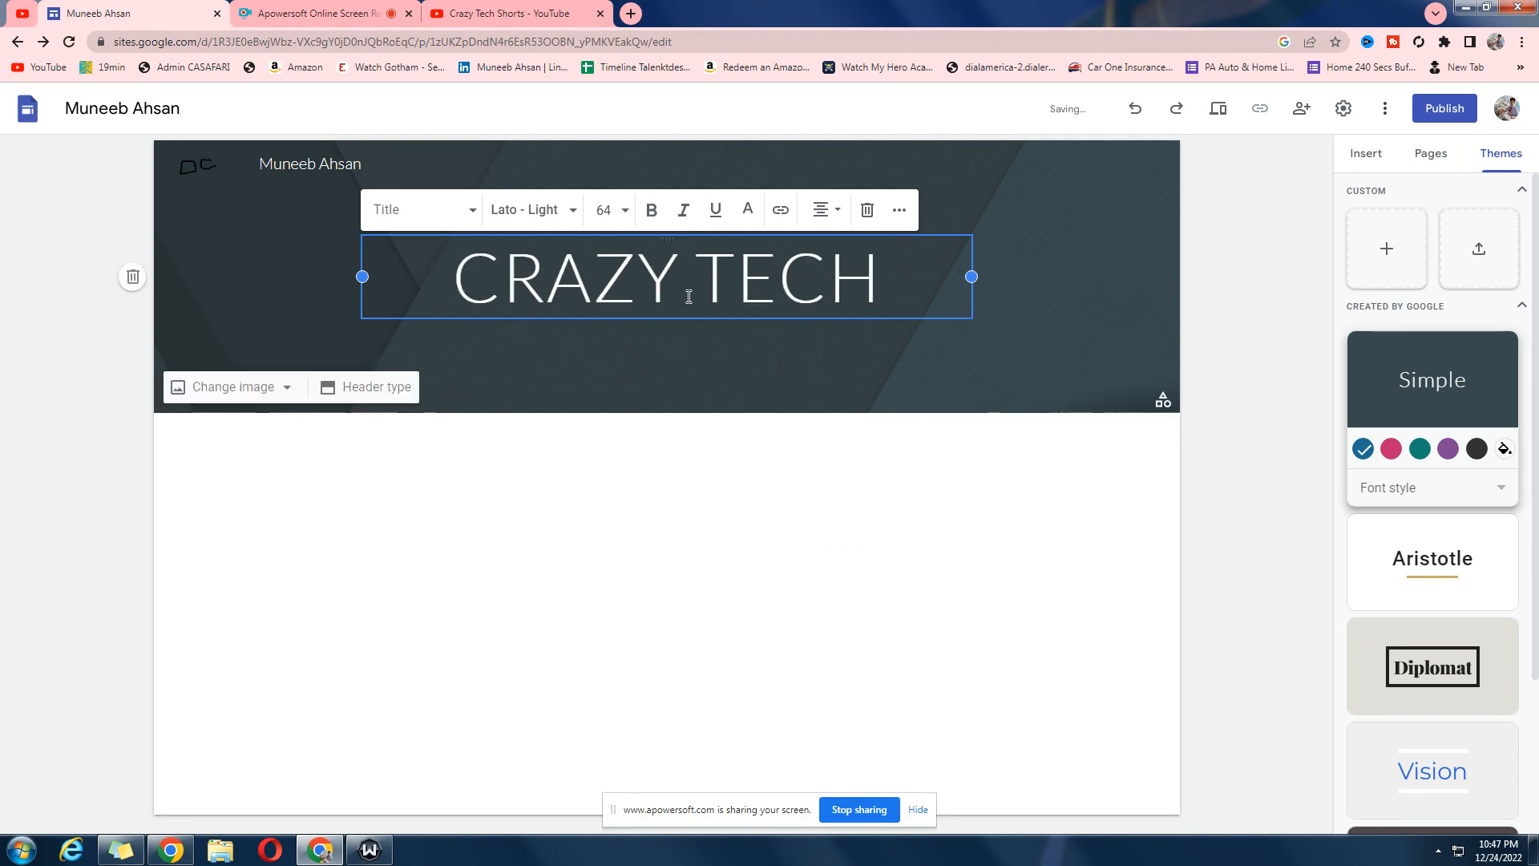
Format the whole CRAZY TECH title as italic and underlined with green text
{"action": "left_click", "coordinate": [653, 208]}
{"action": "left_click_drag", "start_coordinate": [903, 276], "coordinate": [412, 276]}
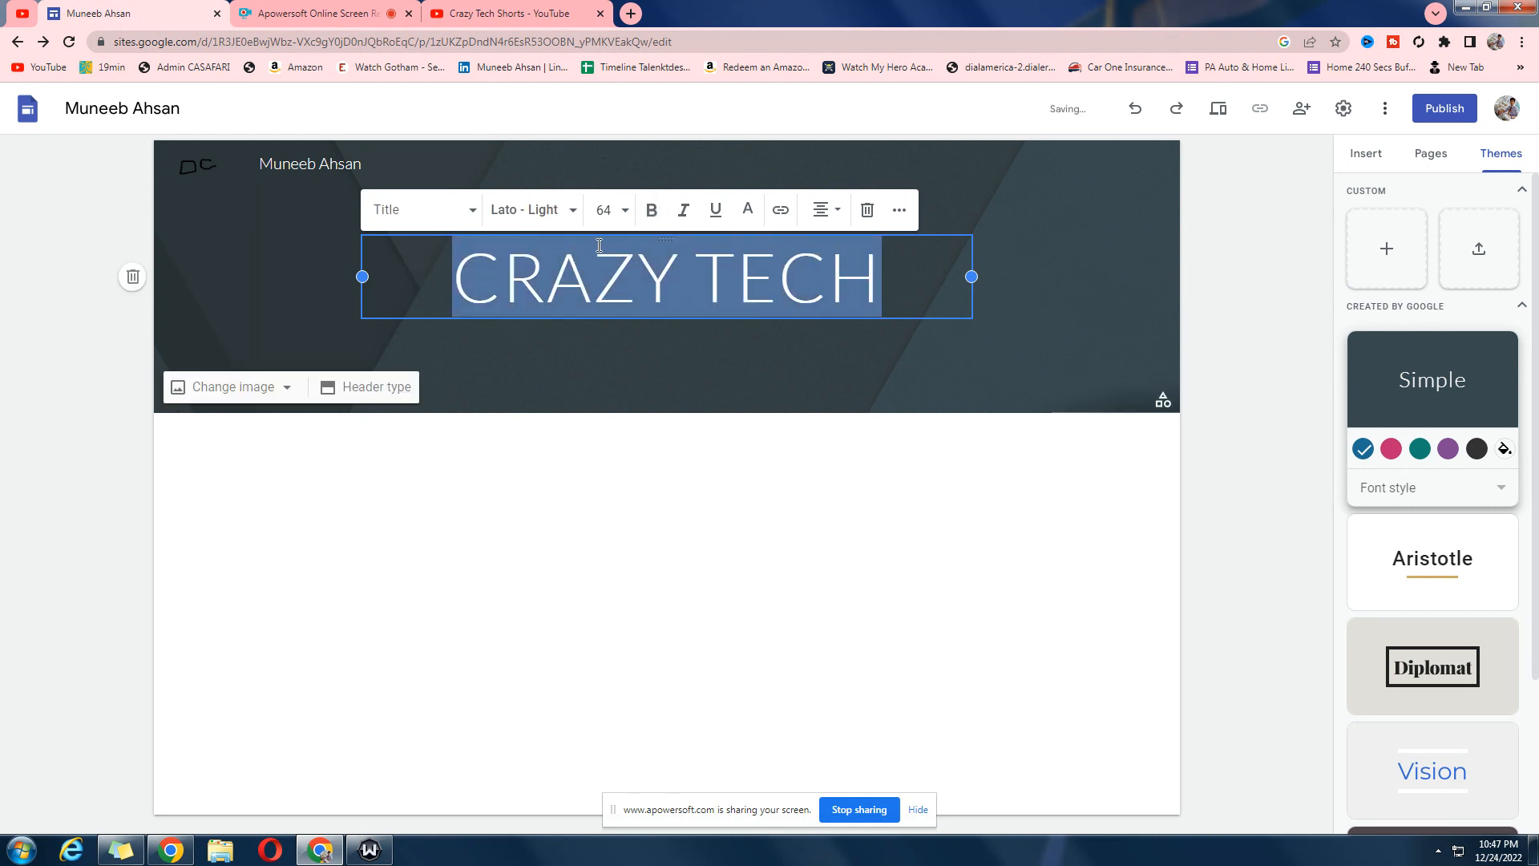
{"action": "left_click", "coordinate": [683, 210]}
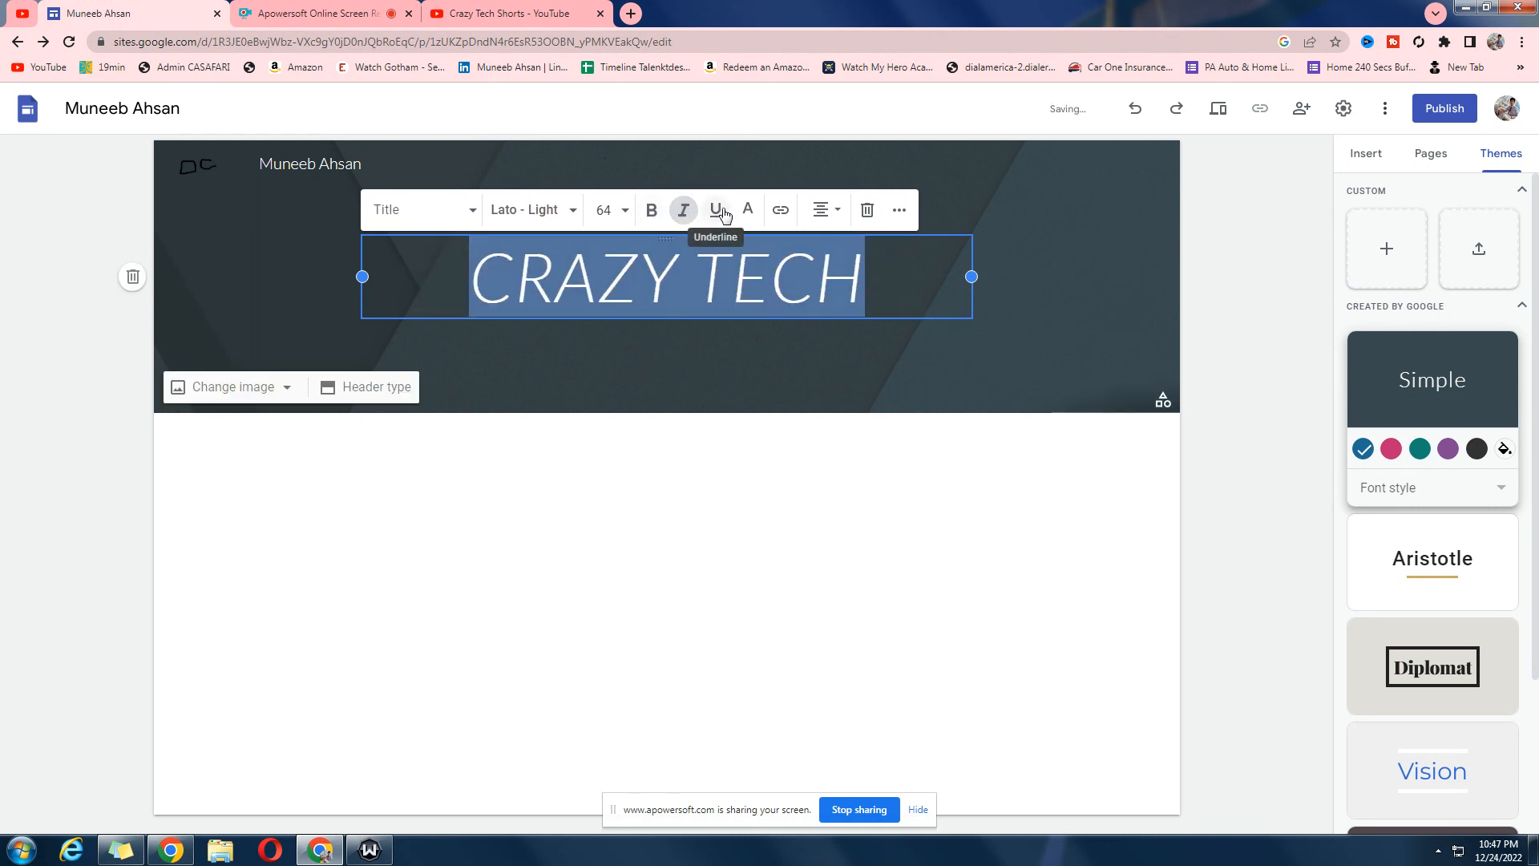
{"action": "left_click", "coordinate": [716, 210]}
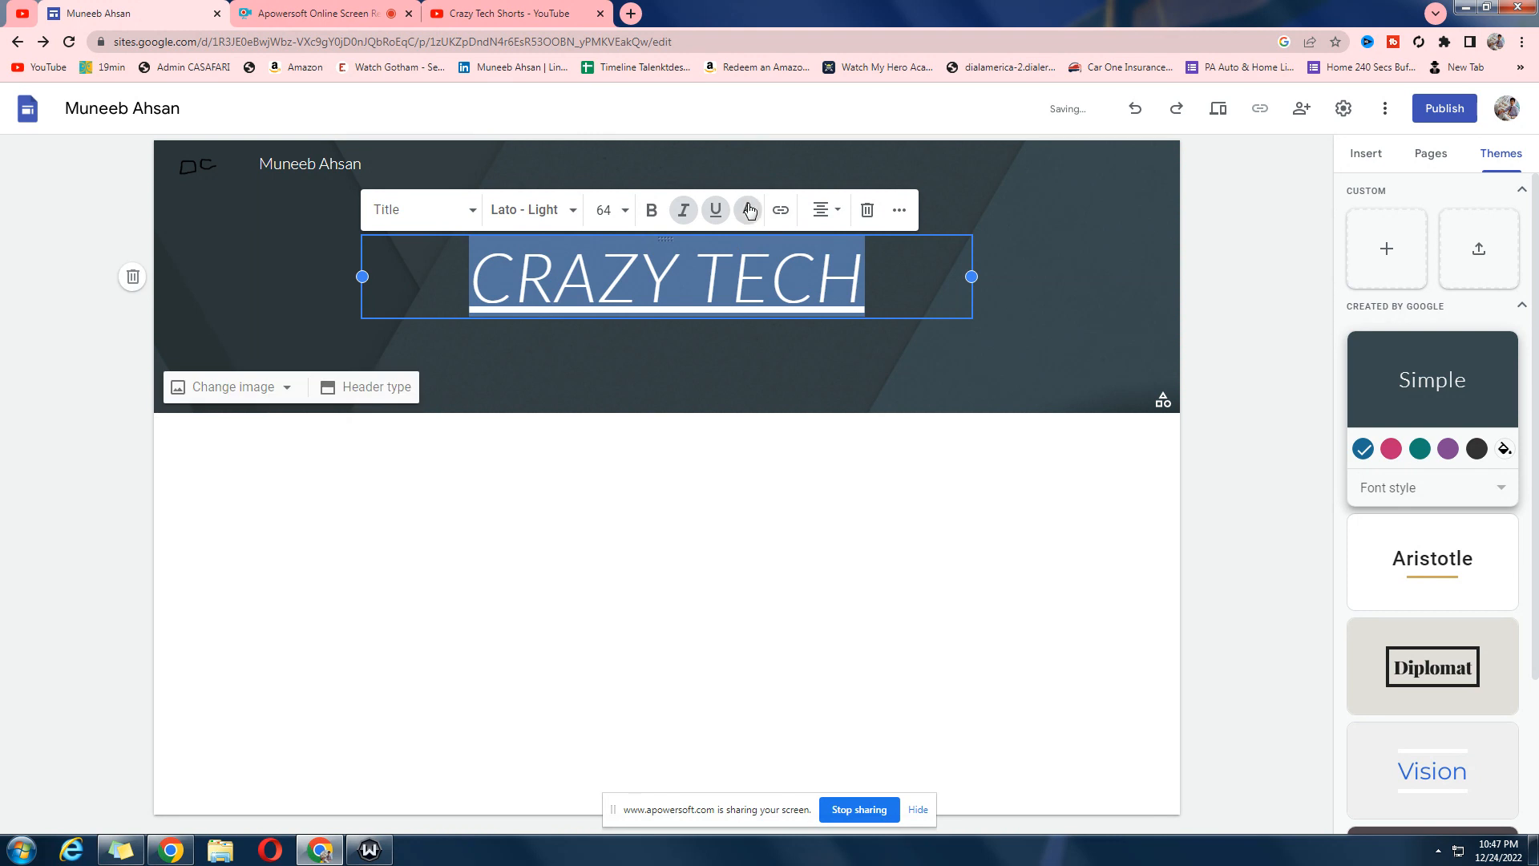
{"action": "left_click", "coordinate": [748, 210]}
{"action": "left_click", "coordinate": [787, 274]}
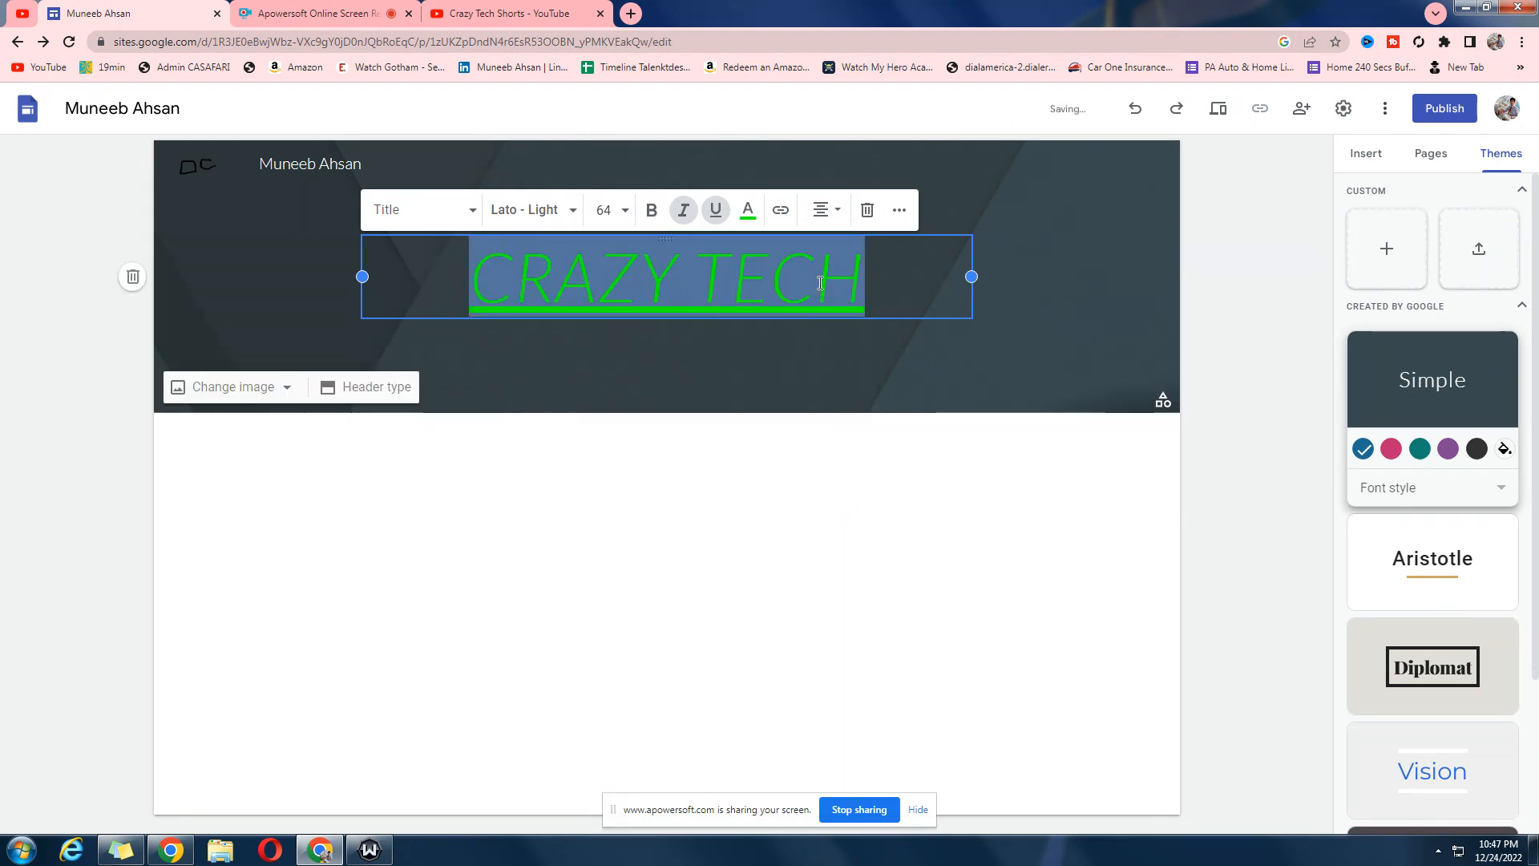
Try out the Diplomat, Aristotle and Impression themes on the site
{"action": "left_click", "coordinate": [1501, 579]}
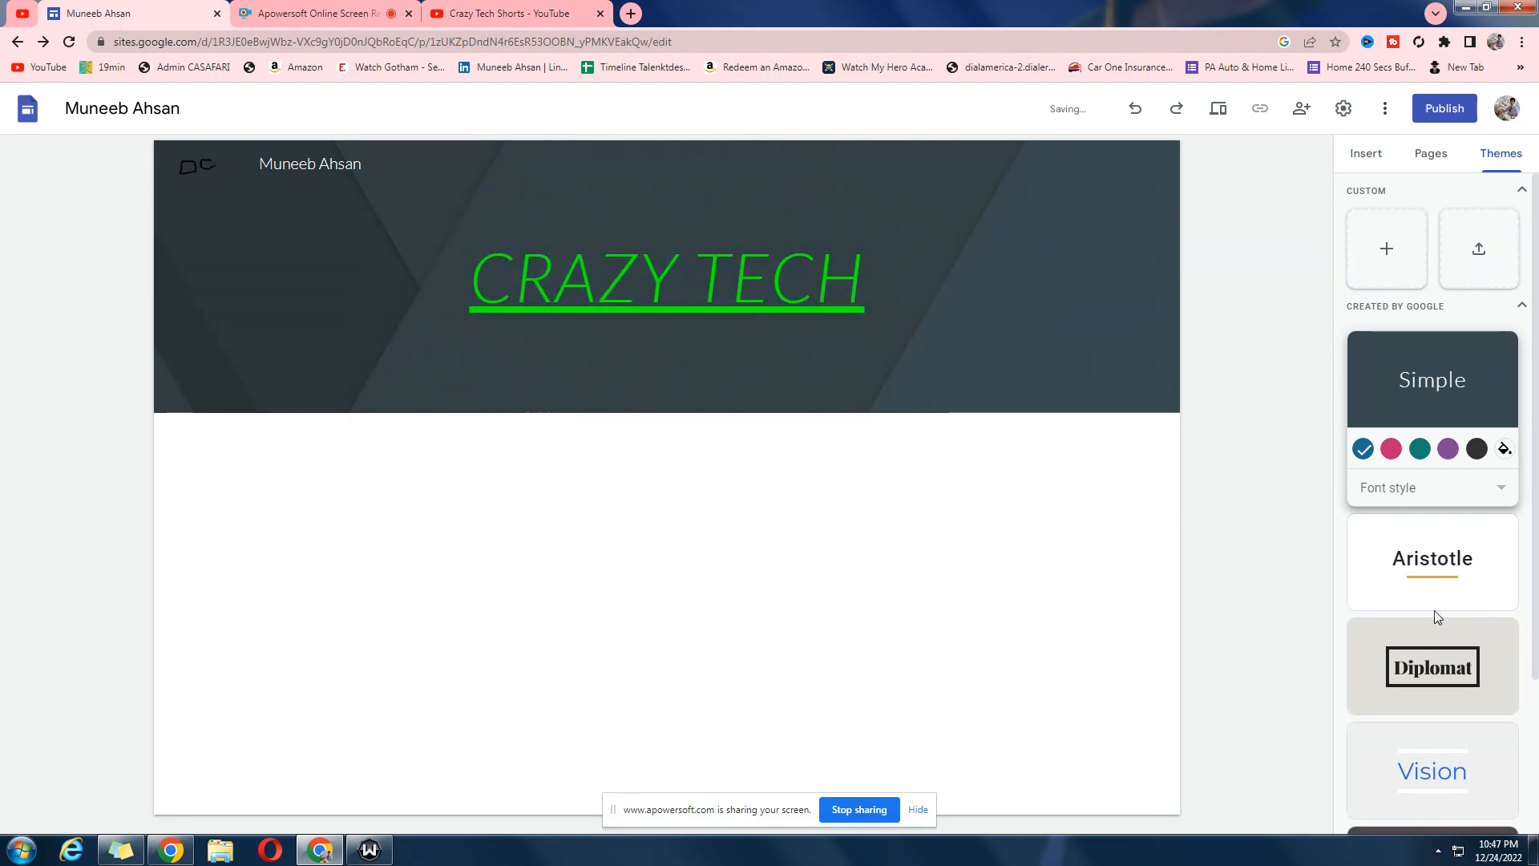
{"action": "left_click", "coordinate": [1464, 672]}
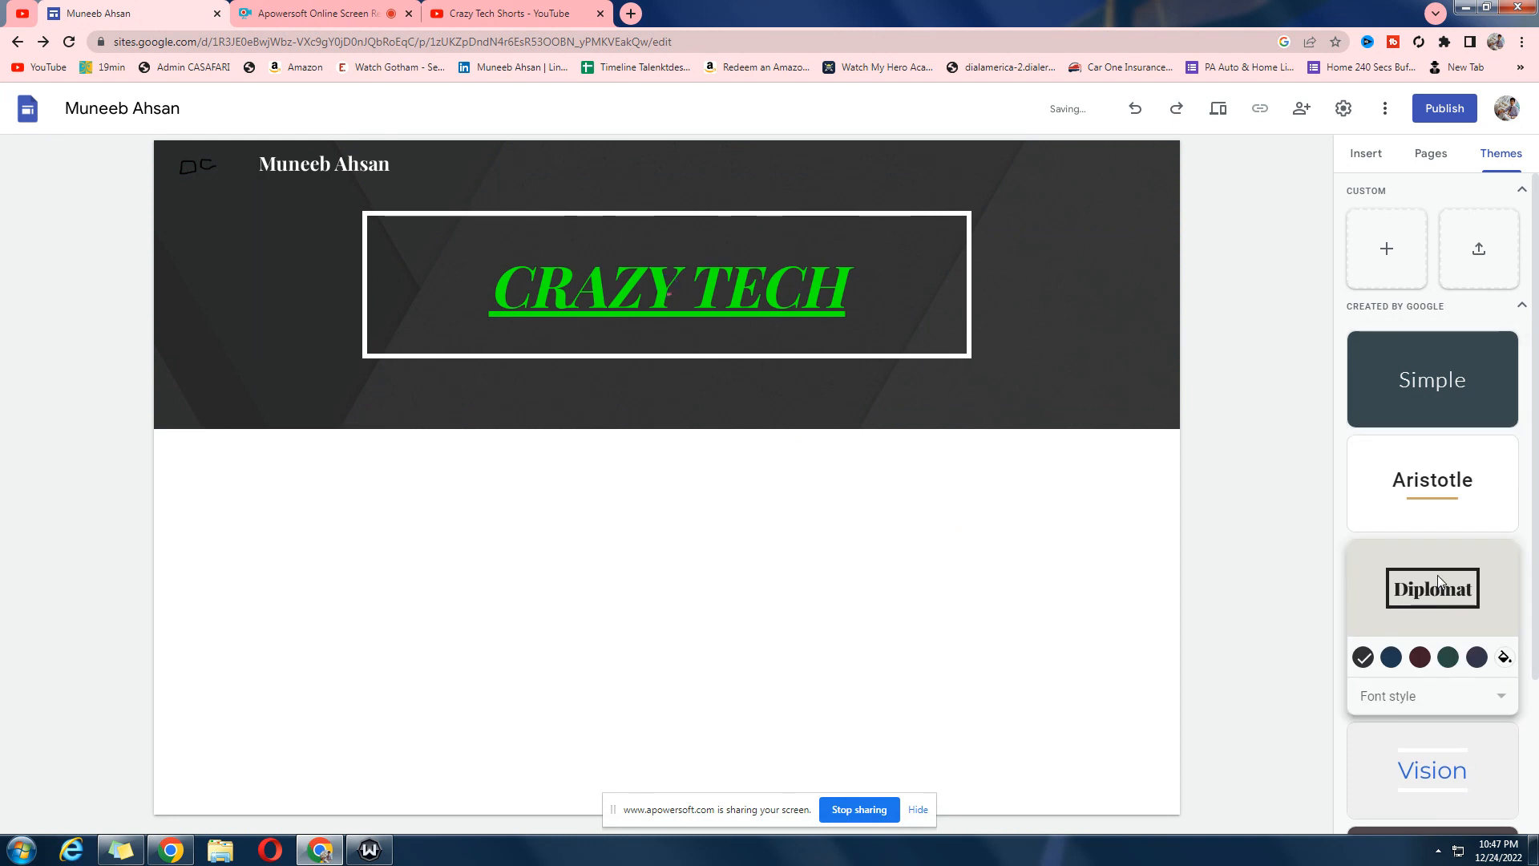
{"action": "left_click", "coordinate": [1432, 480]}
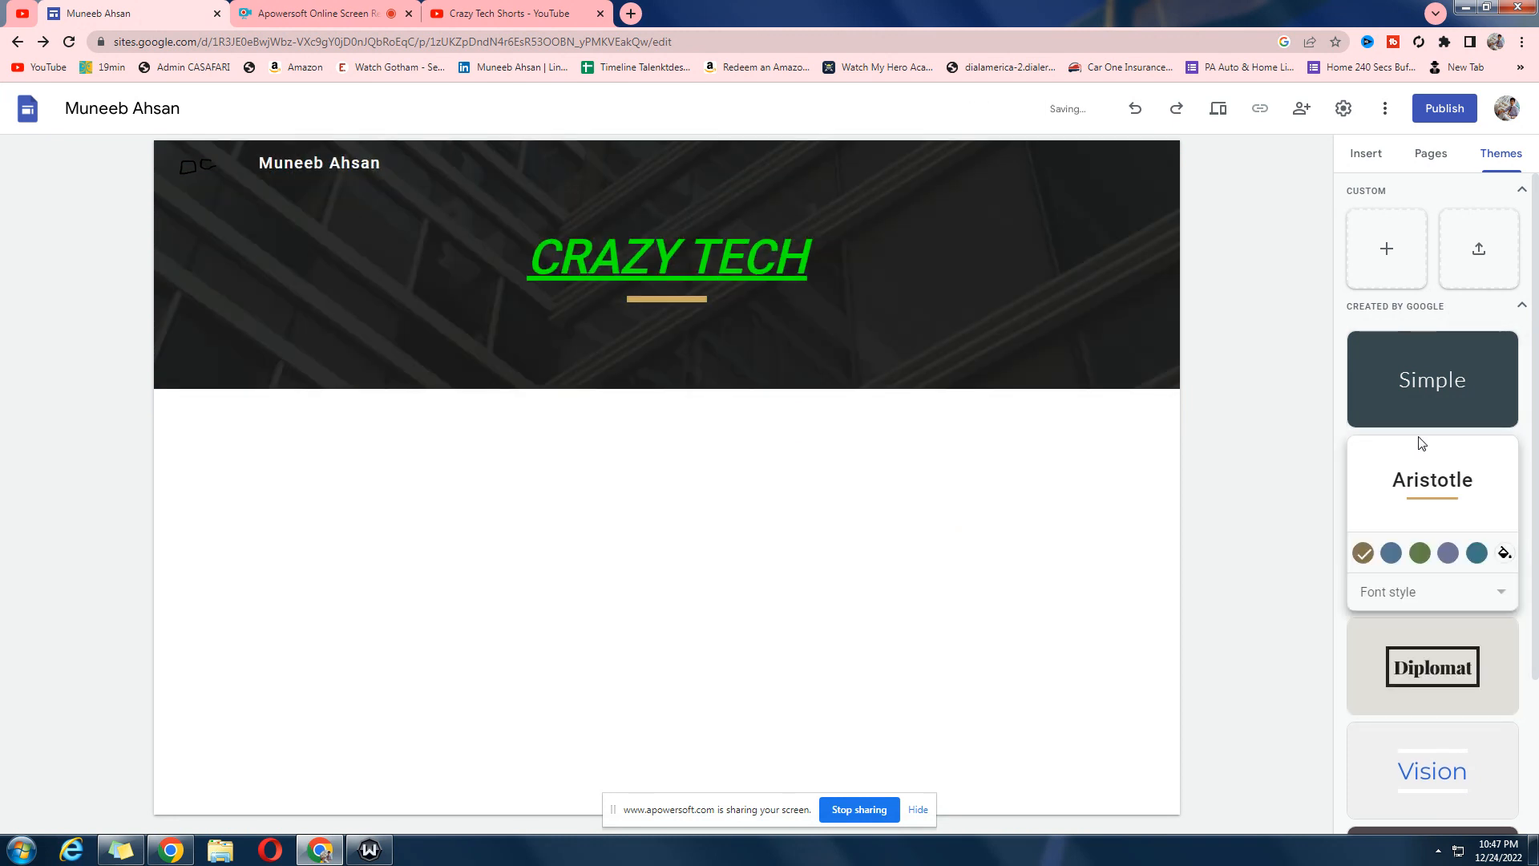
{"action": "scroll", "coordinate": [1458, 550], "scroll_direction": "down", "scroll_amount": 3}
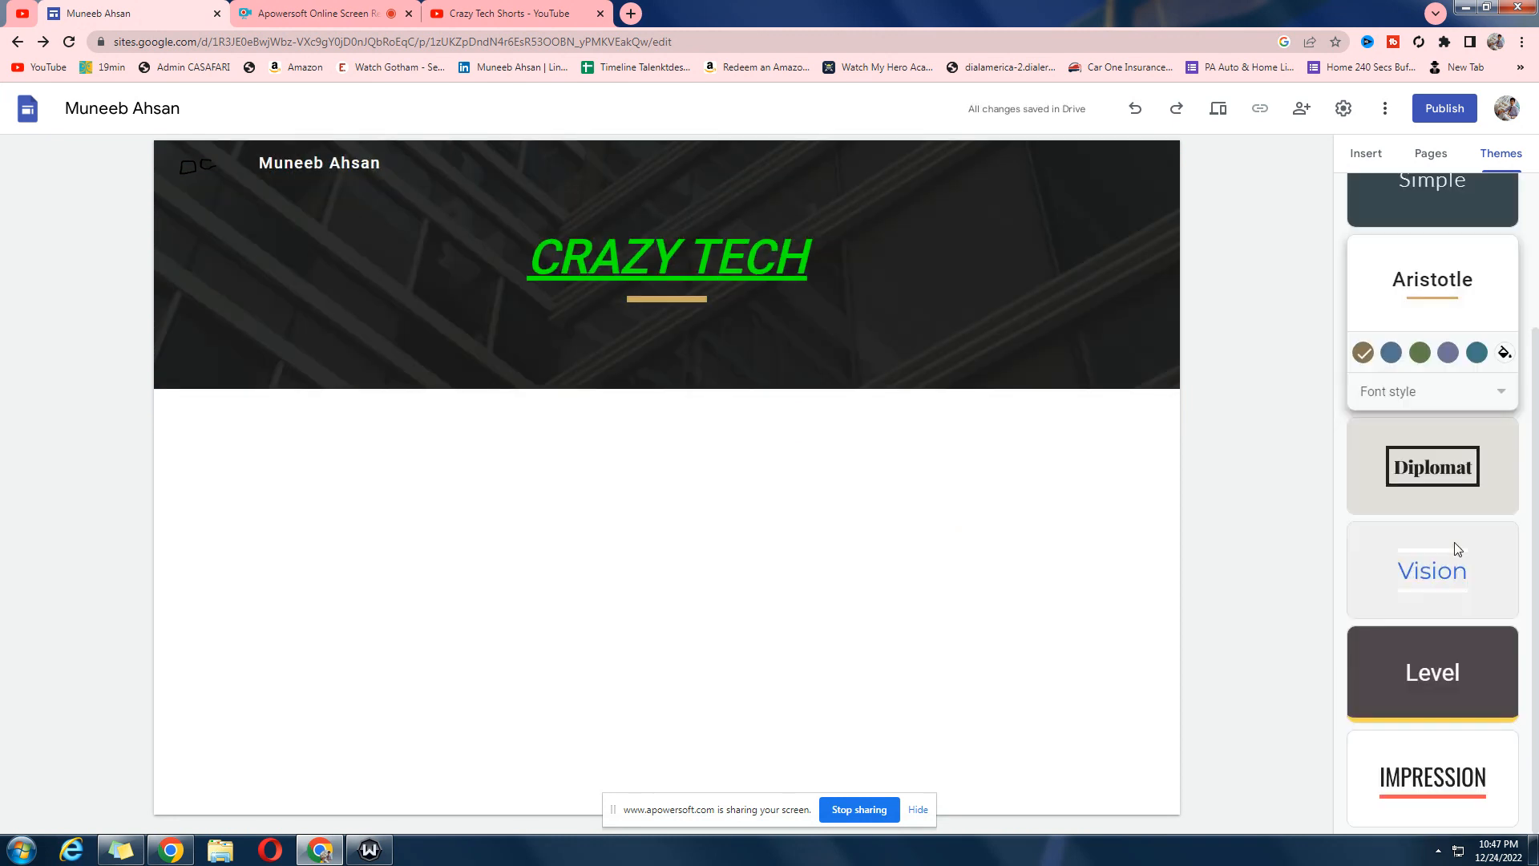
{"action": "left_click", "coordinate": [1471, 785]}
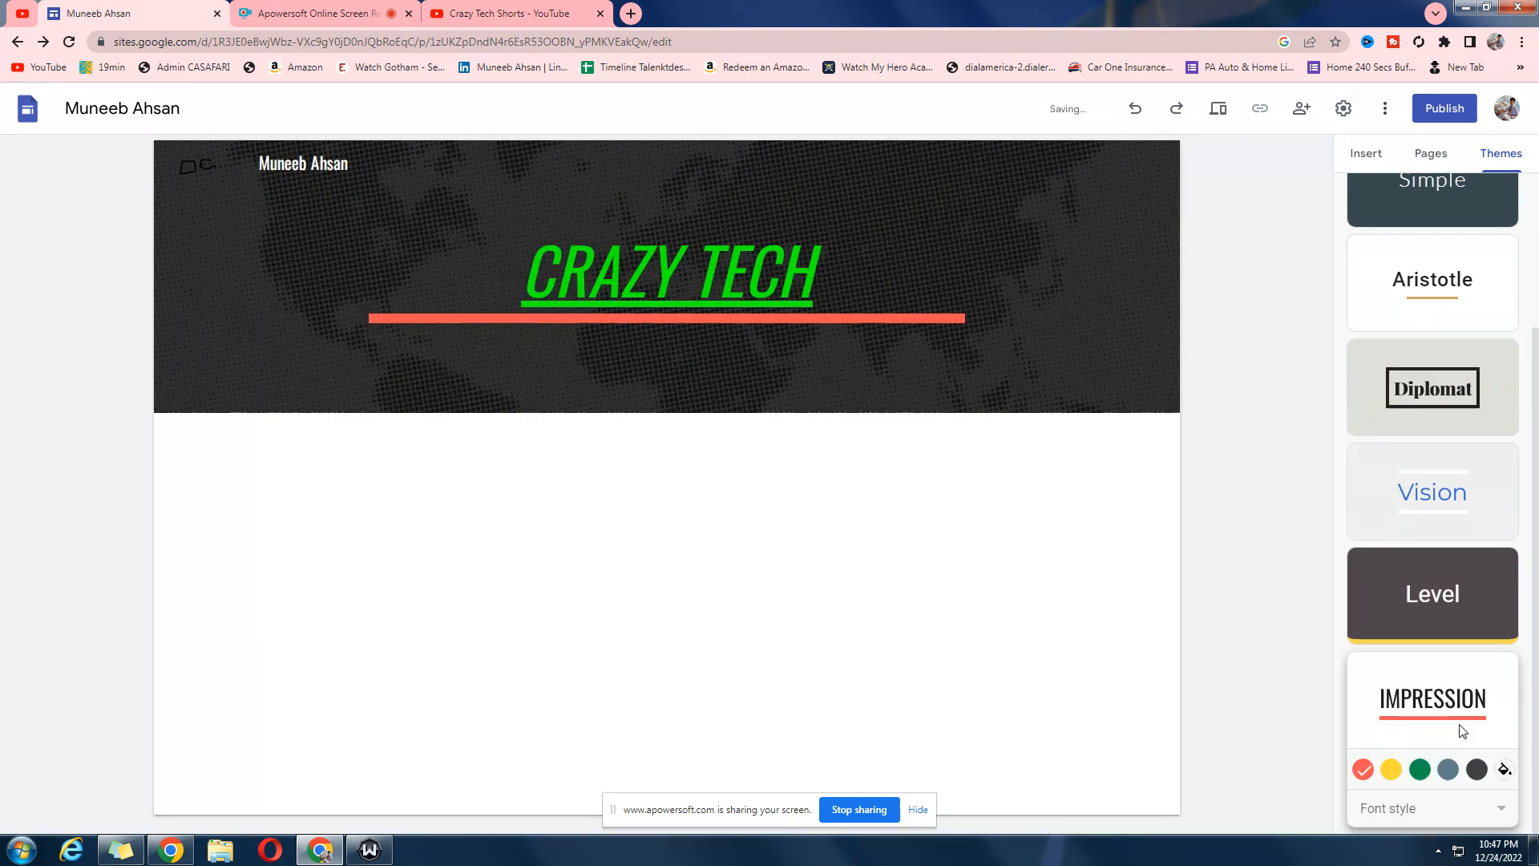
Apply the Level theme to the site, try its blue and pink colours, and settle on green
{"action": "left_click", "coordinate": [1432, 577]}
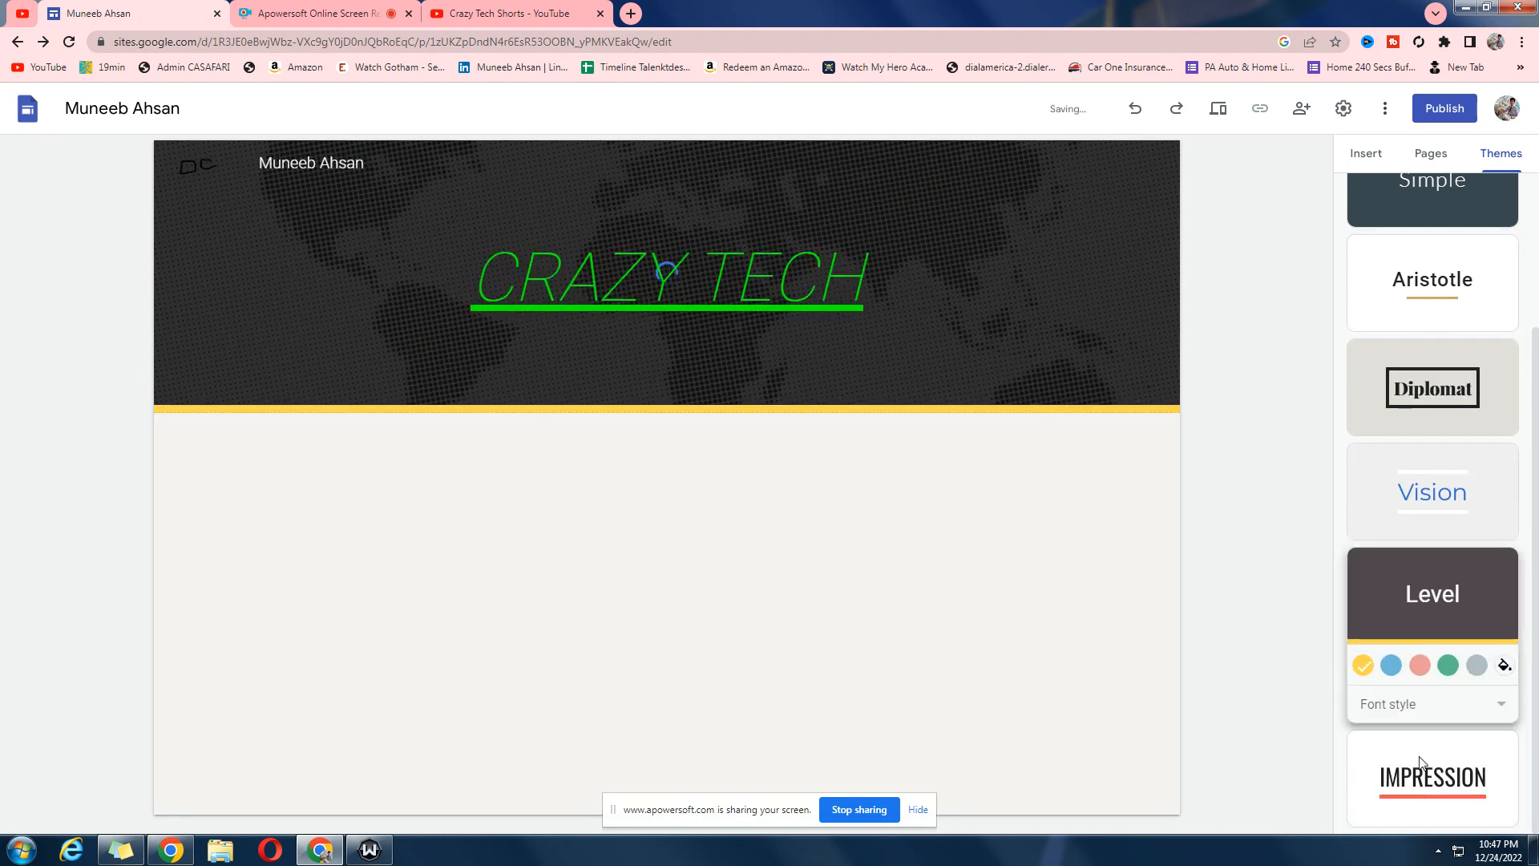
{"action": "left_click", "coordinate": [1396, 673]}
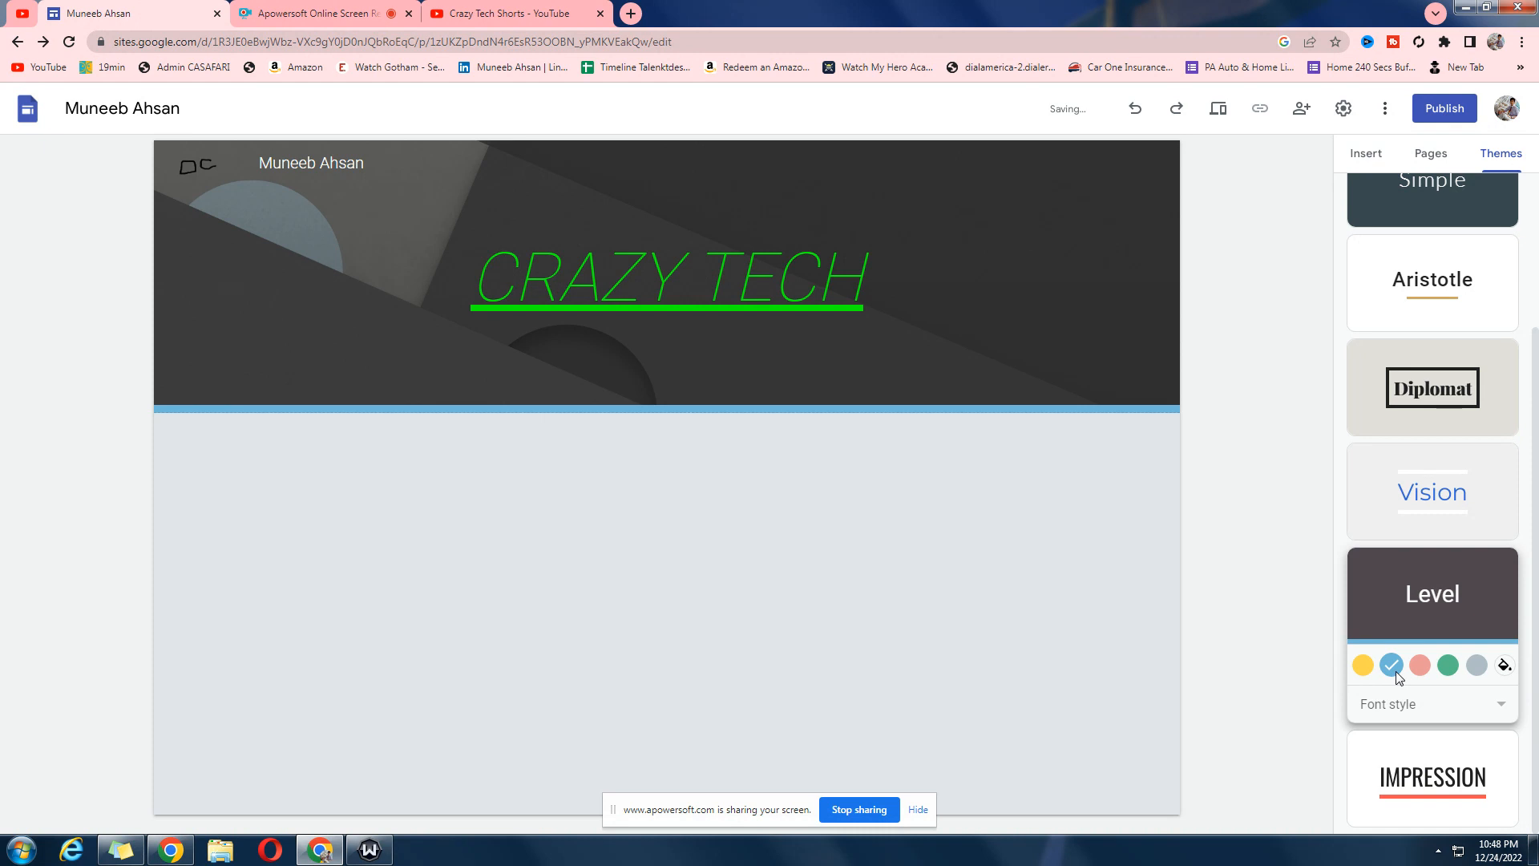
{"action": "left_click", "coordinate": [1420, 668]}
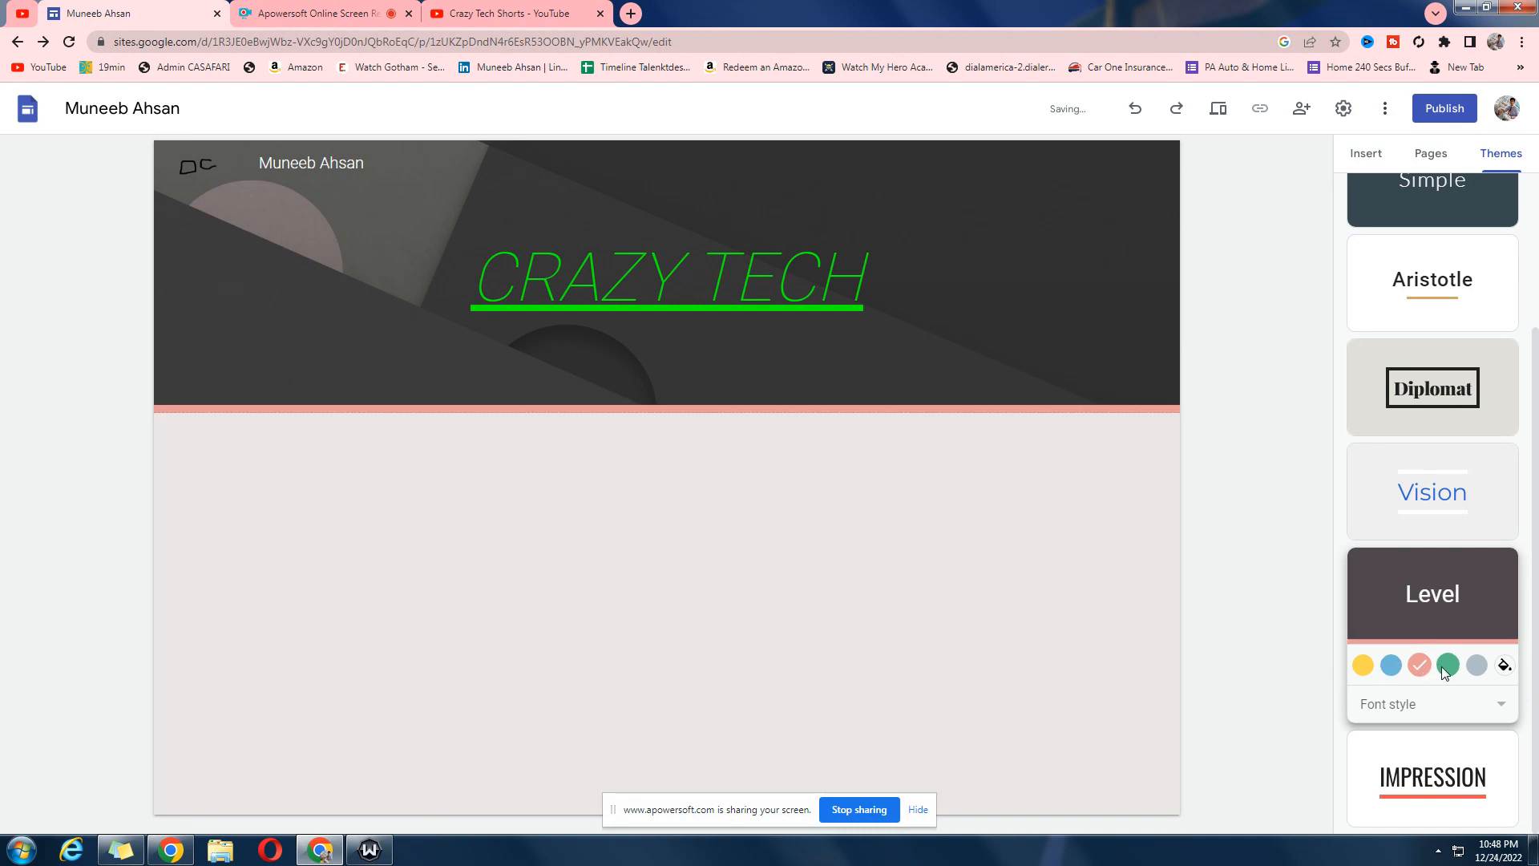
{"action": "left_click", "coordinate": [1449, 667]}
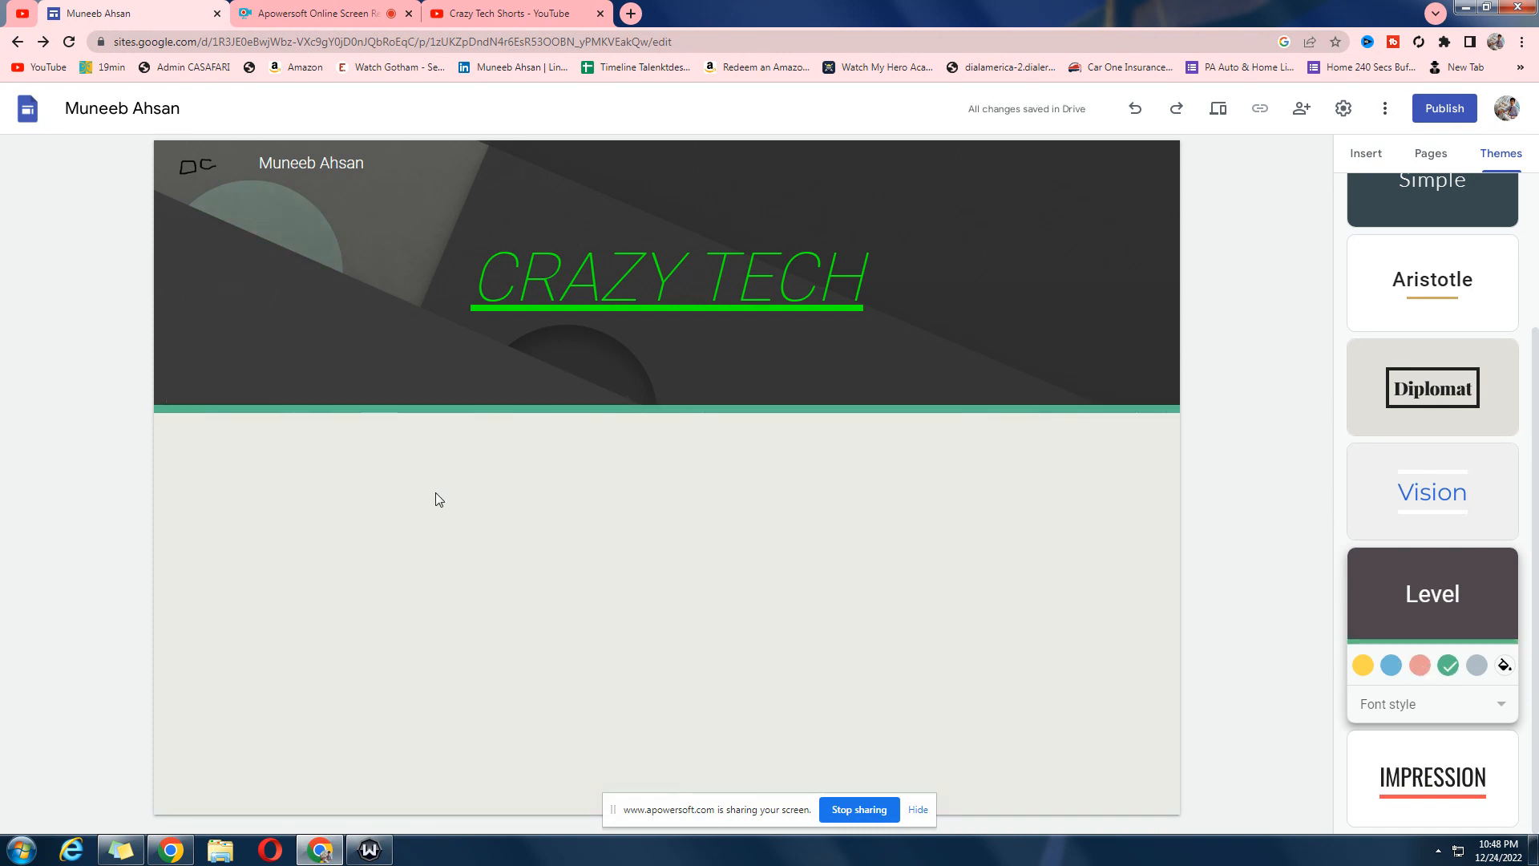
{"action": "mouse_move", "coordinate": [347, 365]}
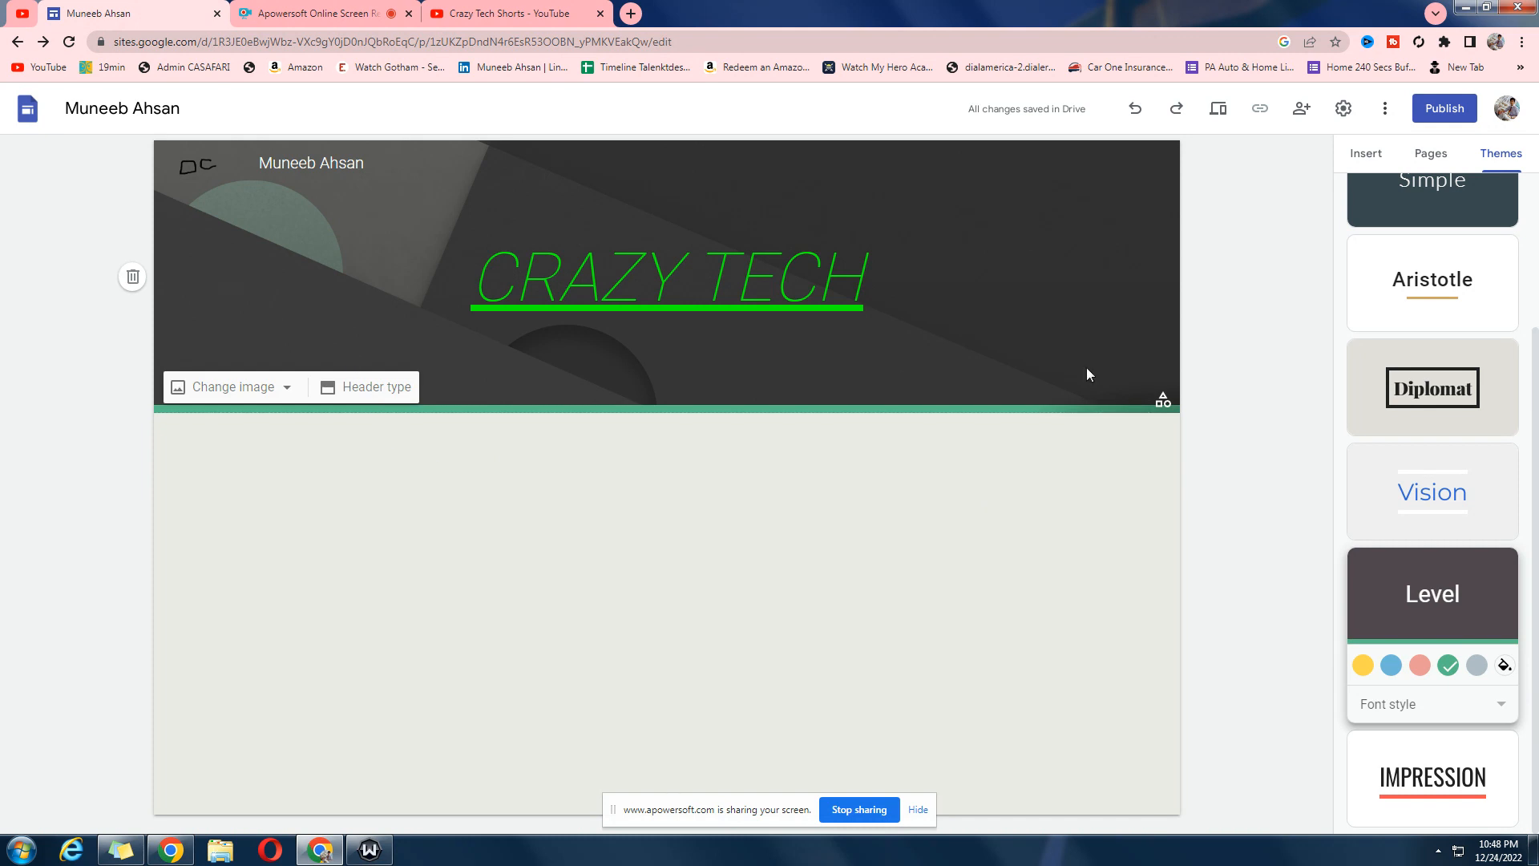
Start embedding web content by URL on the Home page
{"action": "left_click", "coordinate": [1424, 155]}
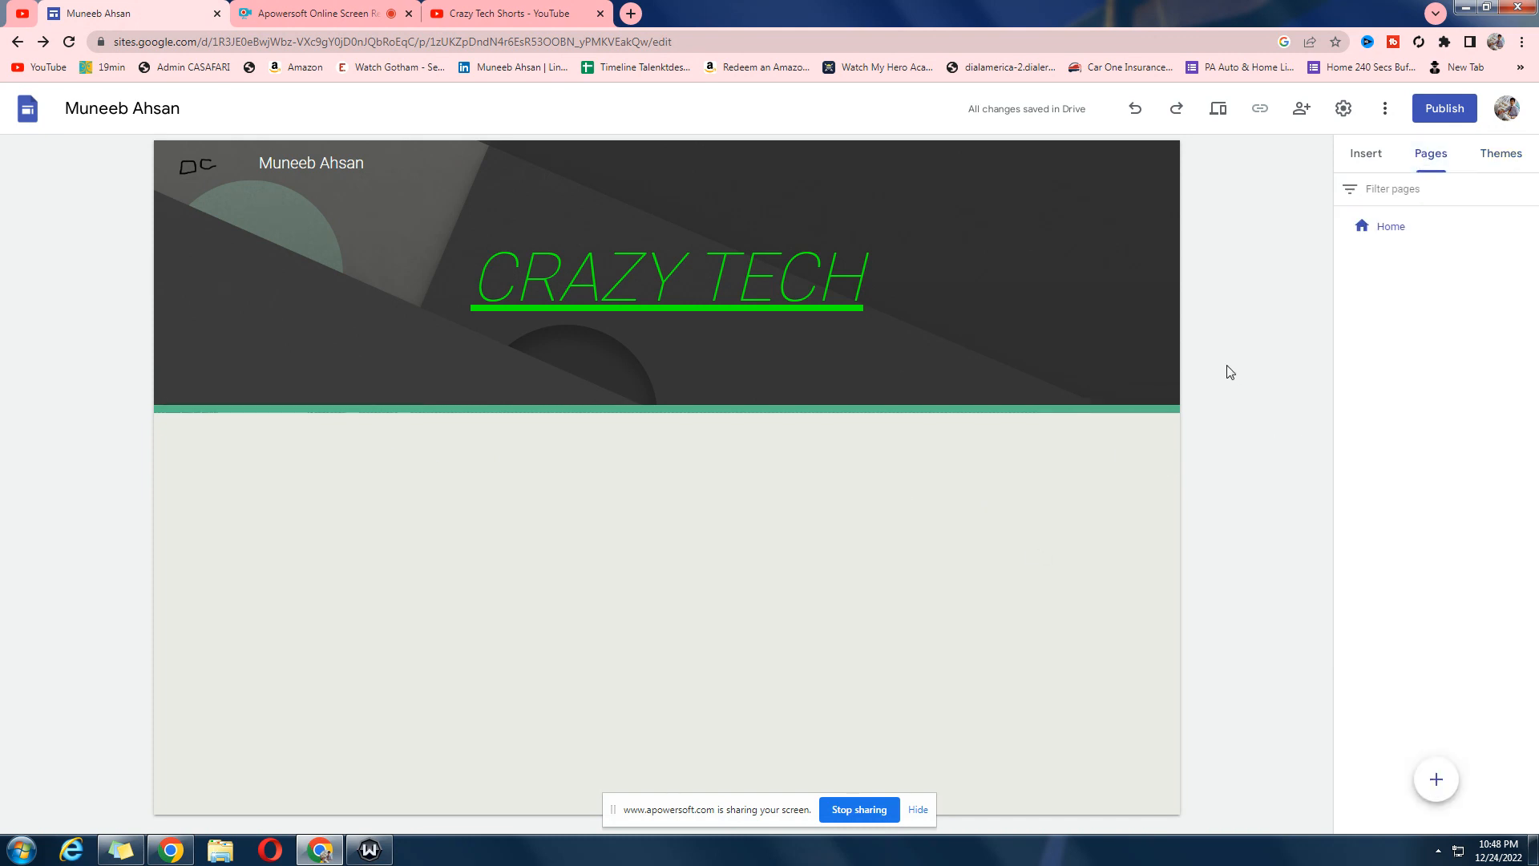
{"action": "left_click", "coordinate": [1376, 159]}
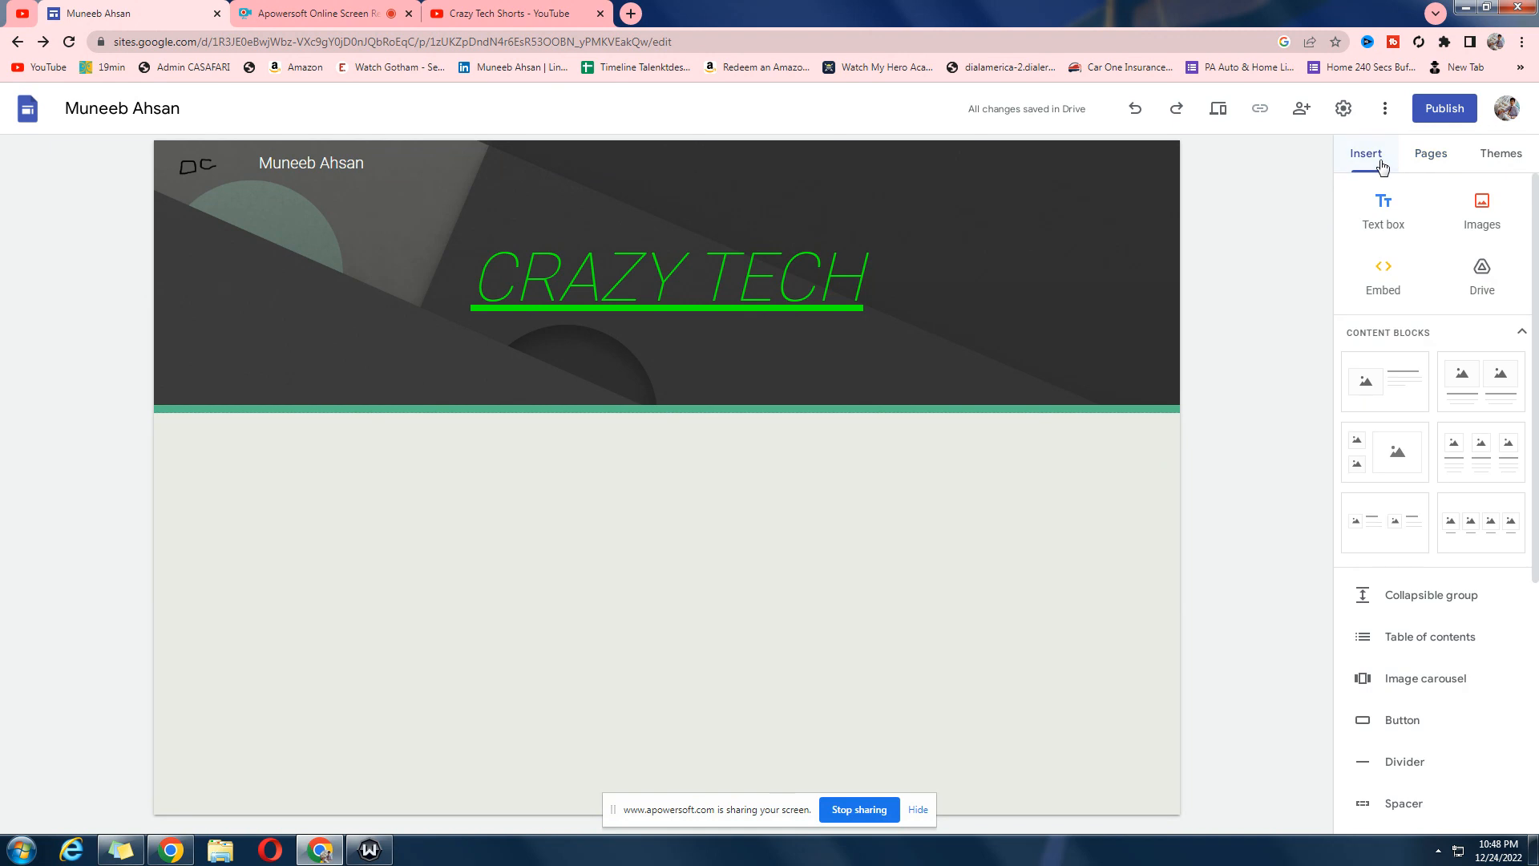
{"action": "left_click", "coordinate": [1382, 282]}
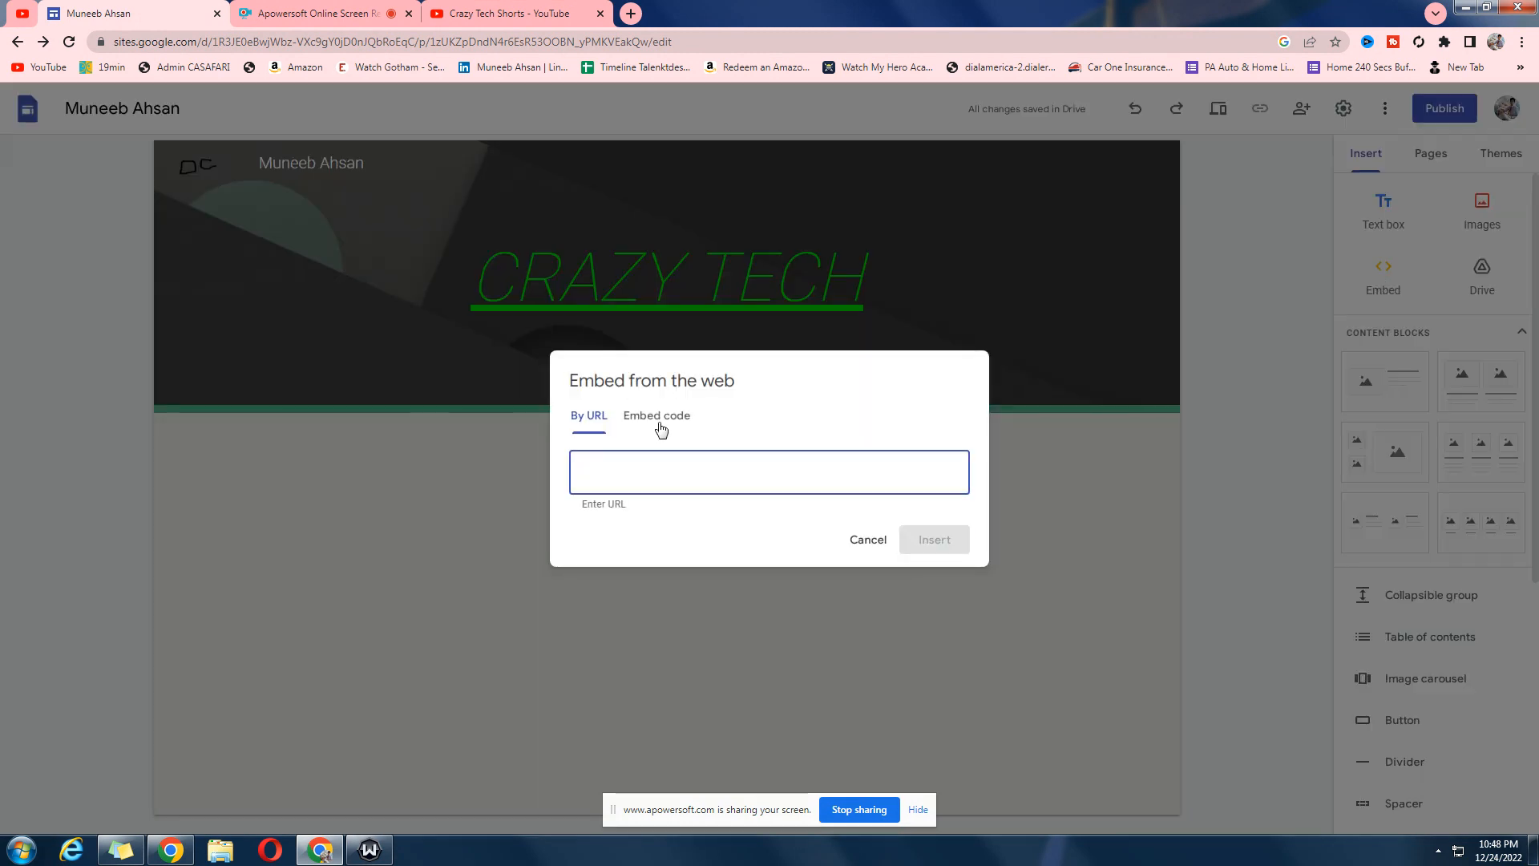
Switch to YouTube and open the sharing options of the Crazy Tech Shorts video "Follow for Money Making Tips"
{"action": "left_click", "coordinate": [432, 21]}
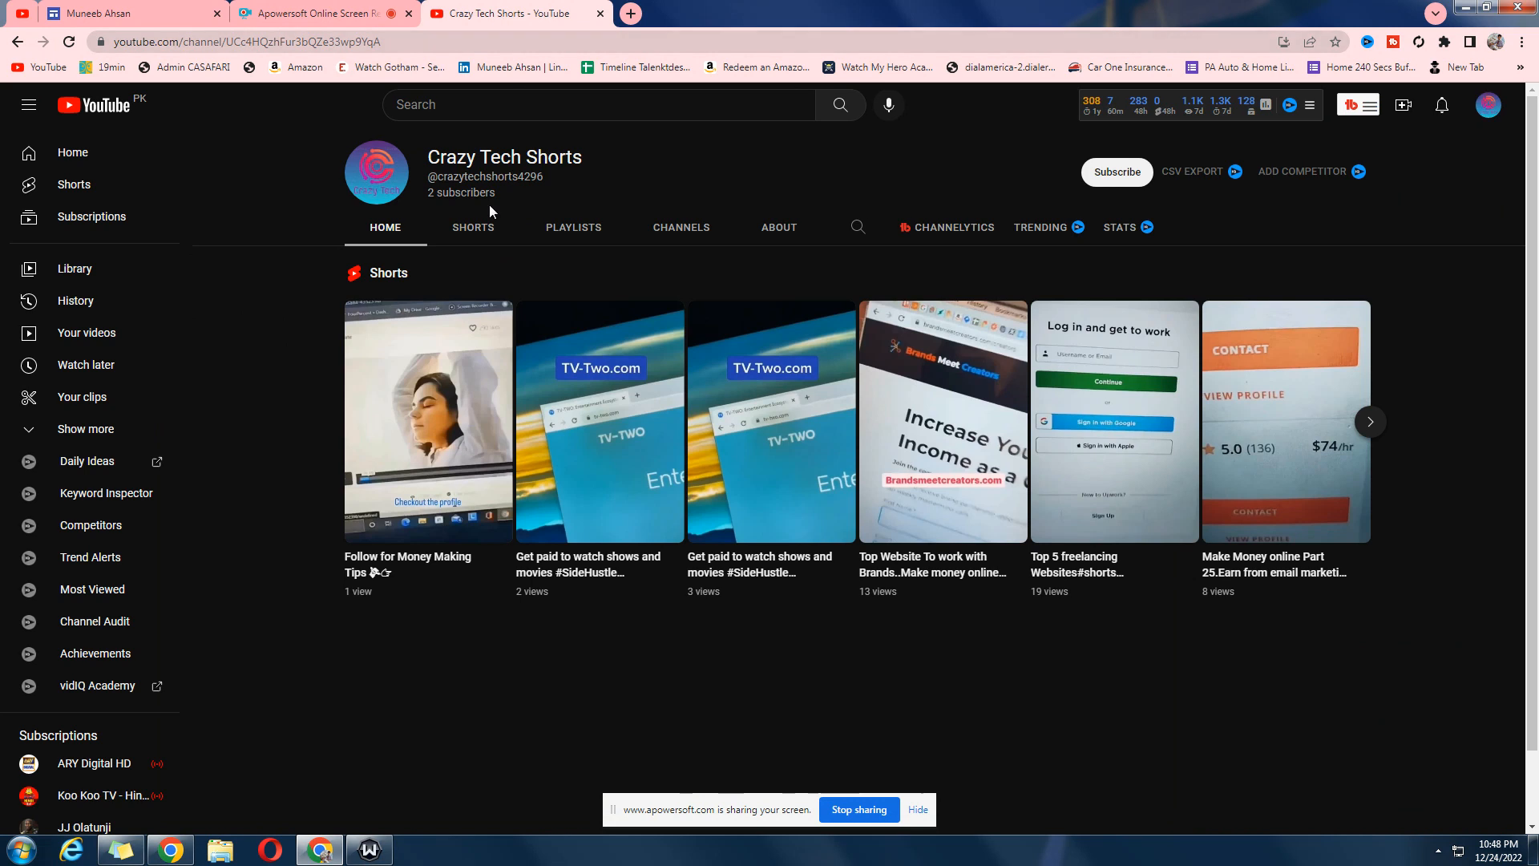
{"action": "left_click", "coordinate": [455, 365]}
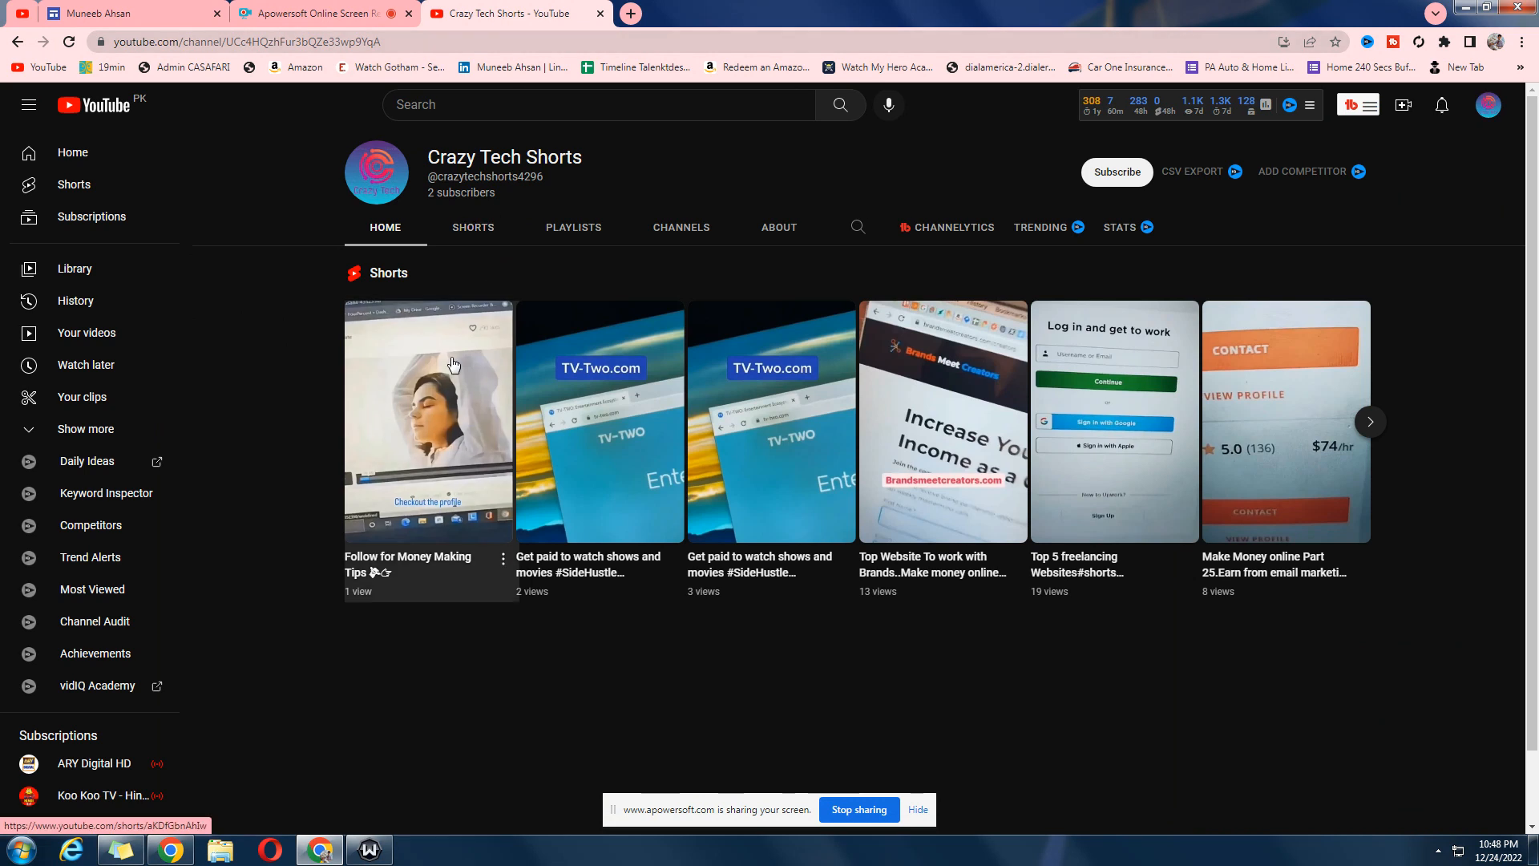
{"action": "left_click", "coordinate": [321, 61]}
{"action": "left_click", "coordinate": [321, 43]}
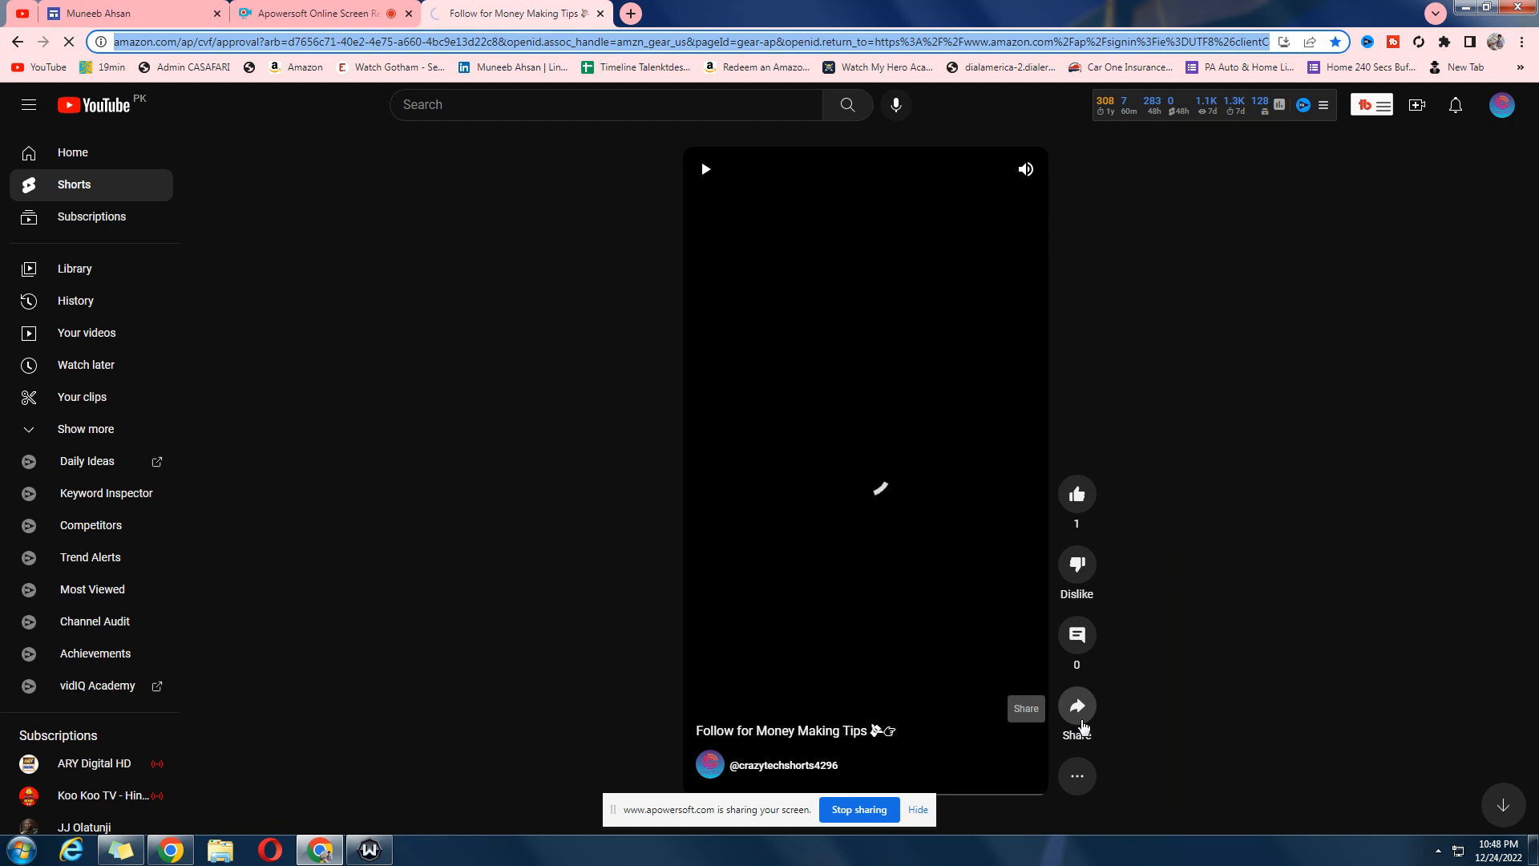
{"action": "left_click", "coordinate": [1080, 715]}
{"action": "left_click", "coordinate": [1078, 660]}
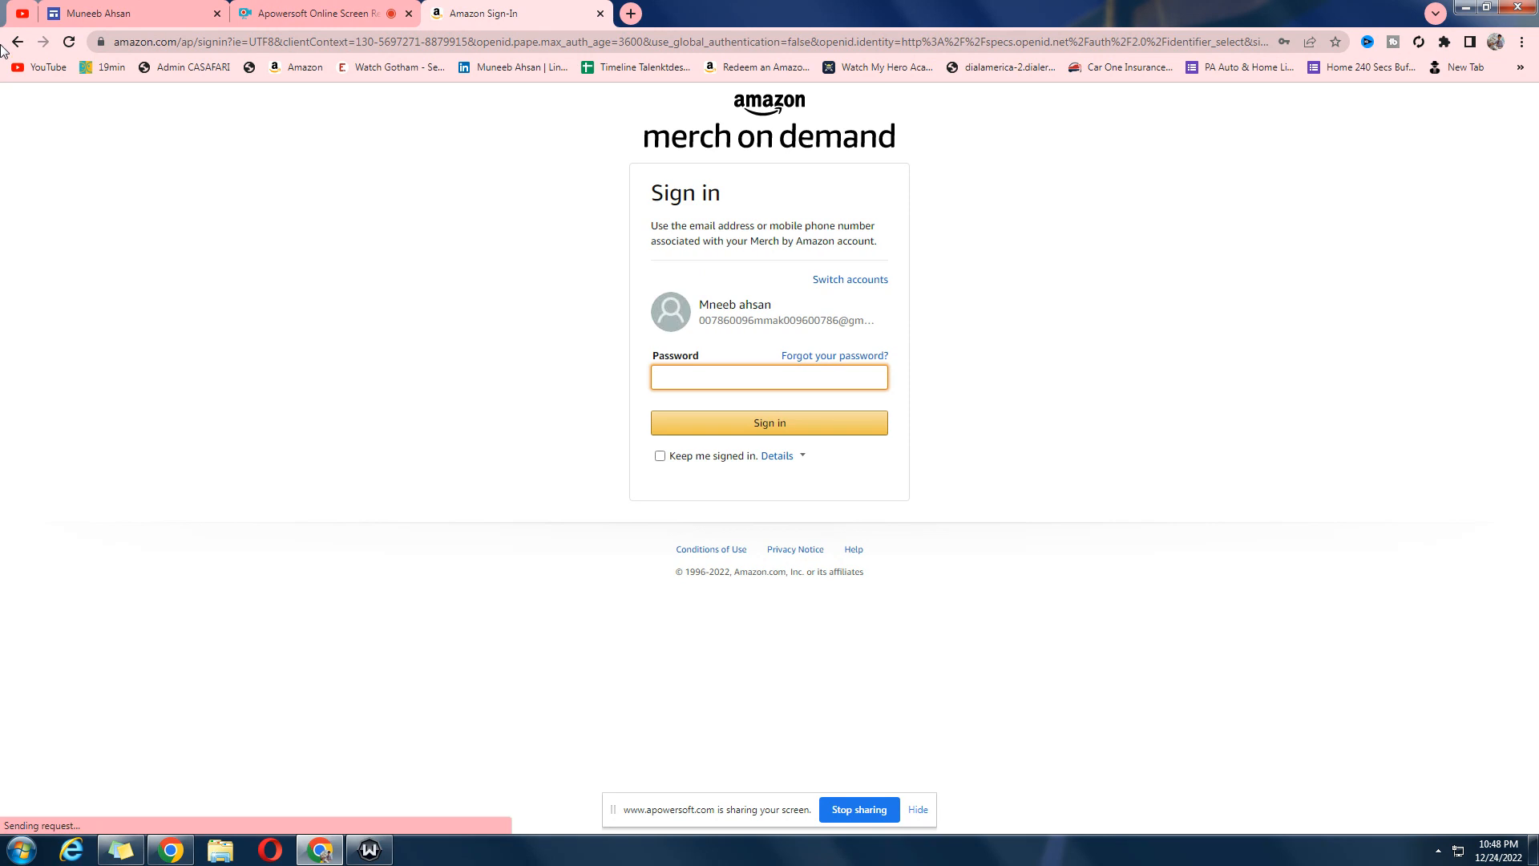
Return to the site, check the embed code option and go back to embedding by URL
{"action": "left_click", "coordinate": [275, 8]}
{"action": "left_click", "coordinate": [166, 8]}
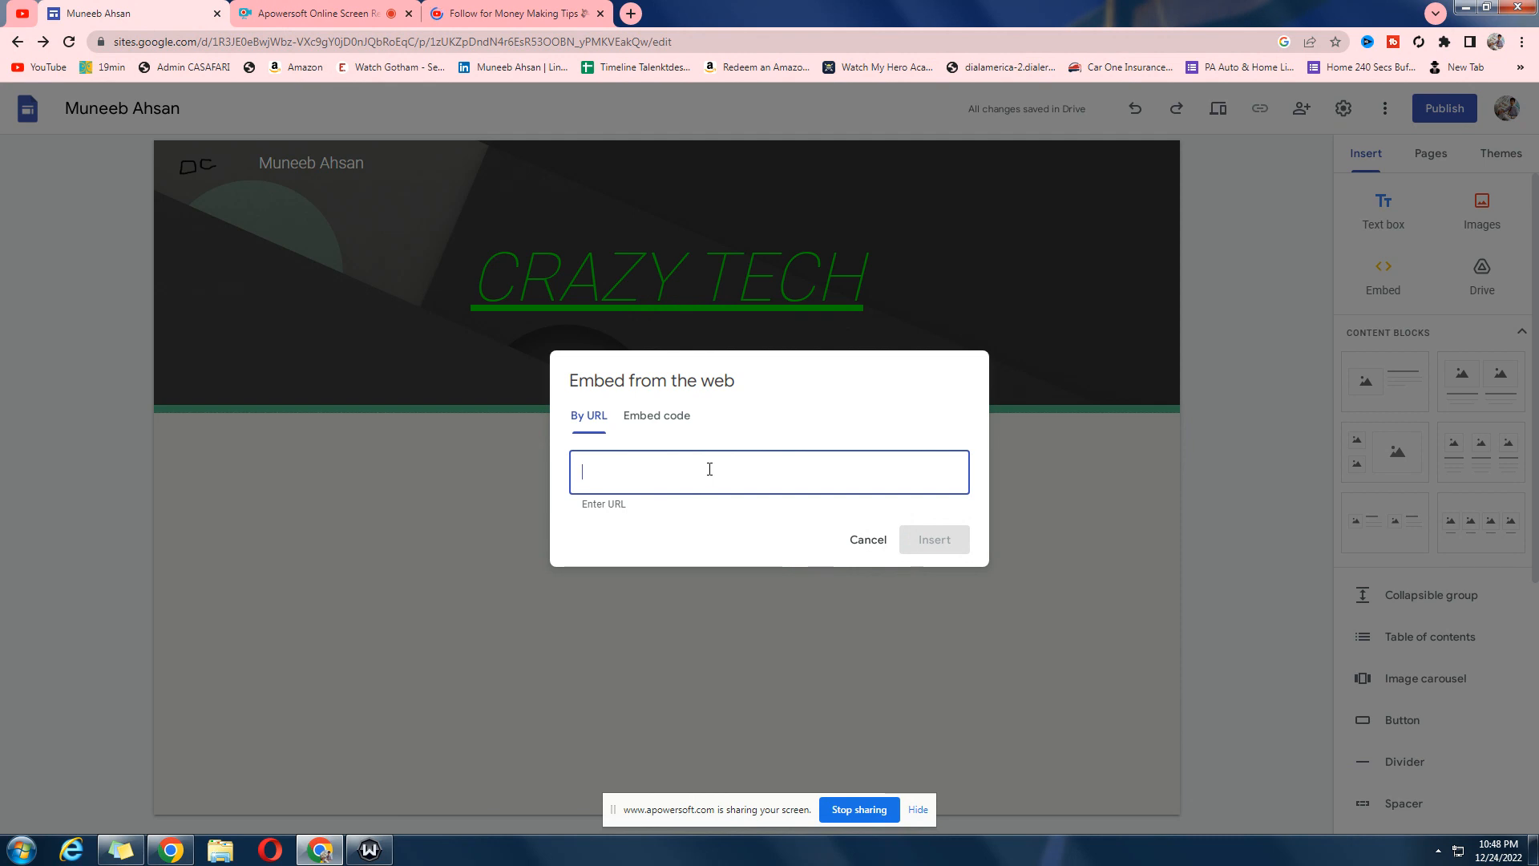
{"action": "left_click", "coordinate": [664, 419]}
{"action": "left_click", "coordinate": [581, 408]}
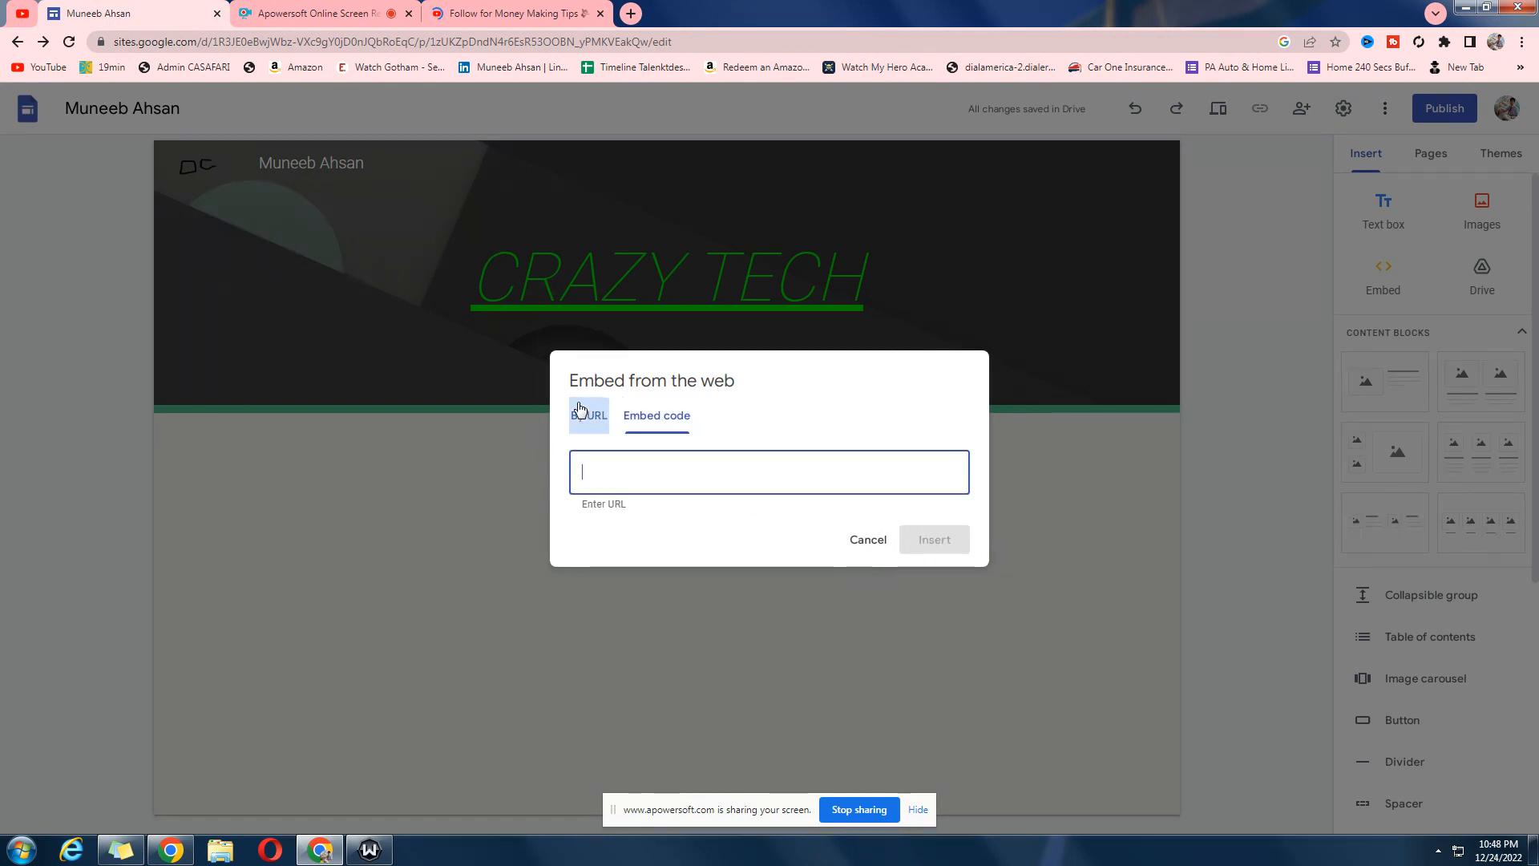
Place the YouTube page's browser tab directly after the site's tab and copy the short's share link
{"action": "left_click_drag", "start_coordinate": [529, 10], "coordinate": [355, 6]}
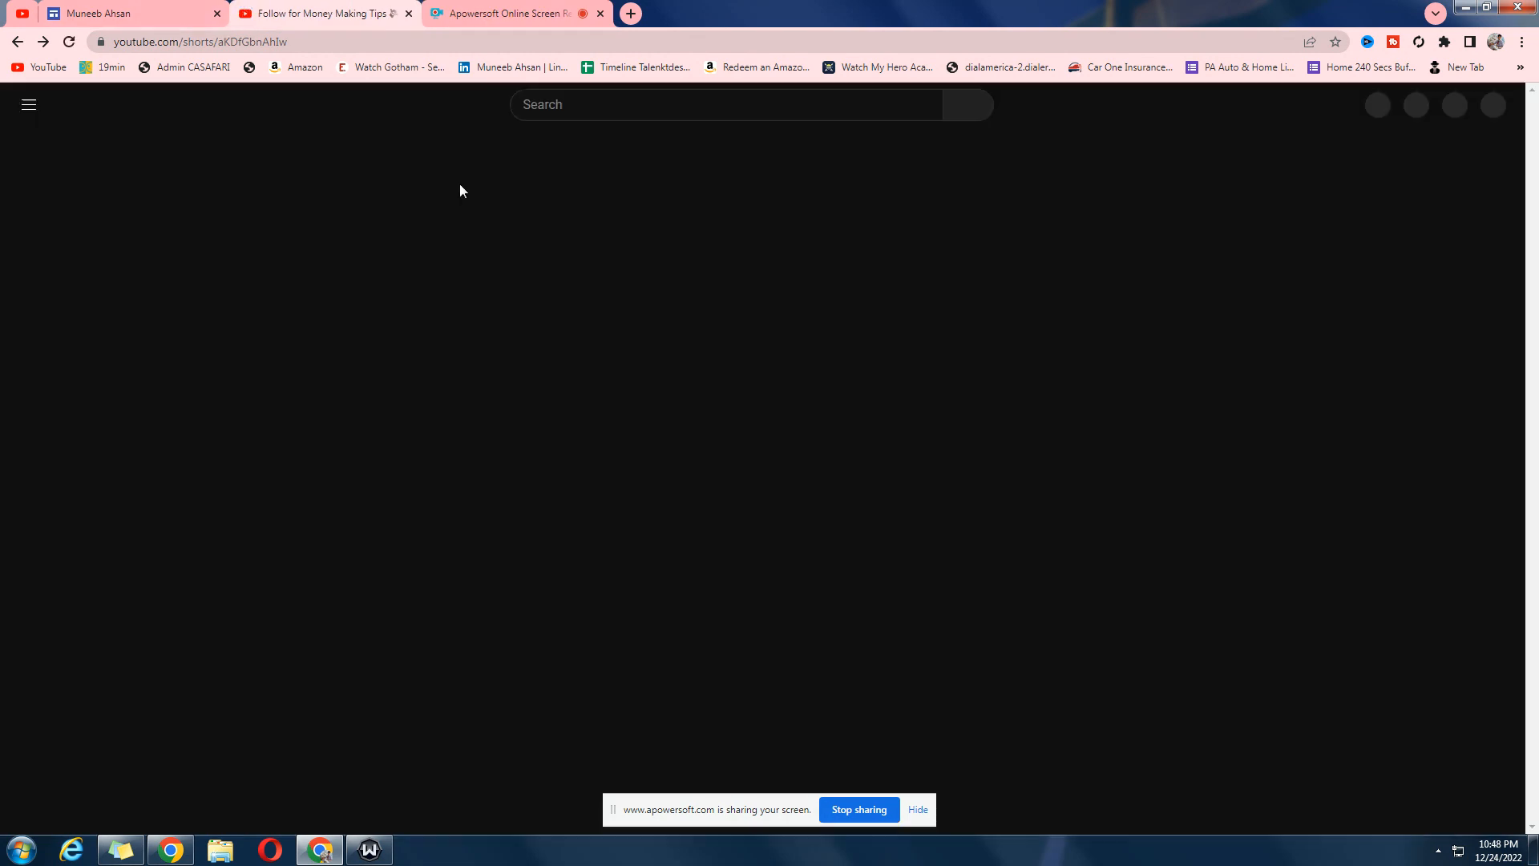
{"action": "left_click", "coordinate": [505, 14]}
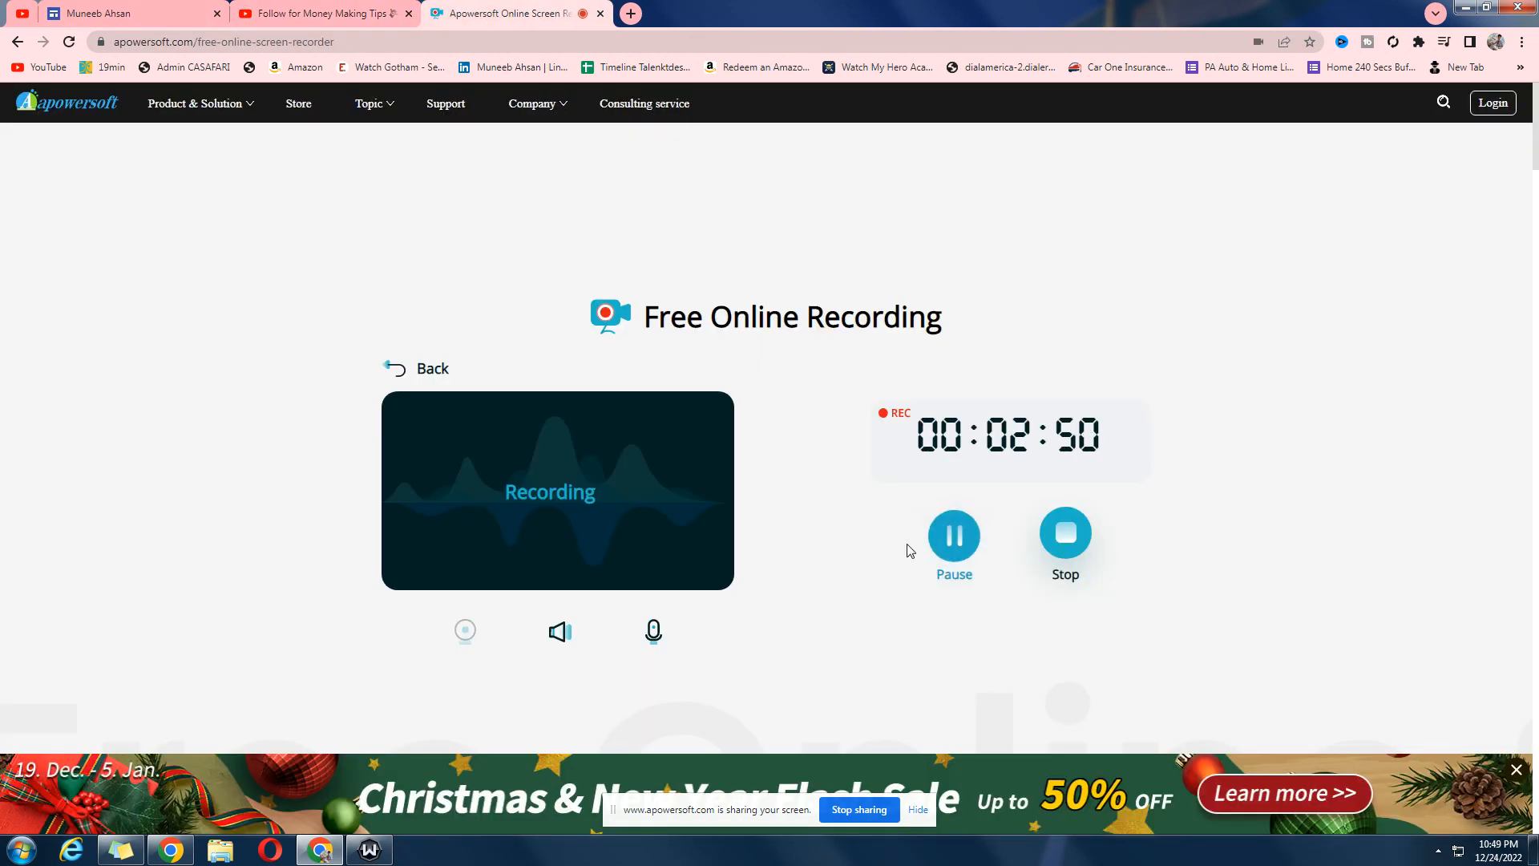
{"action": "left_click", "coordinate": [320, 13]}
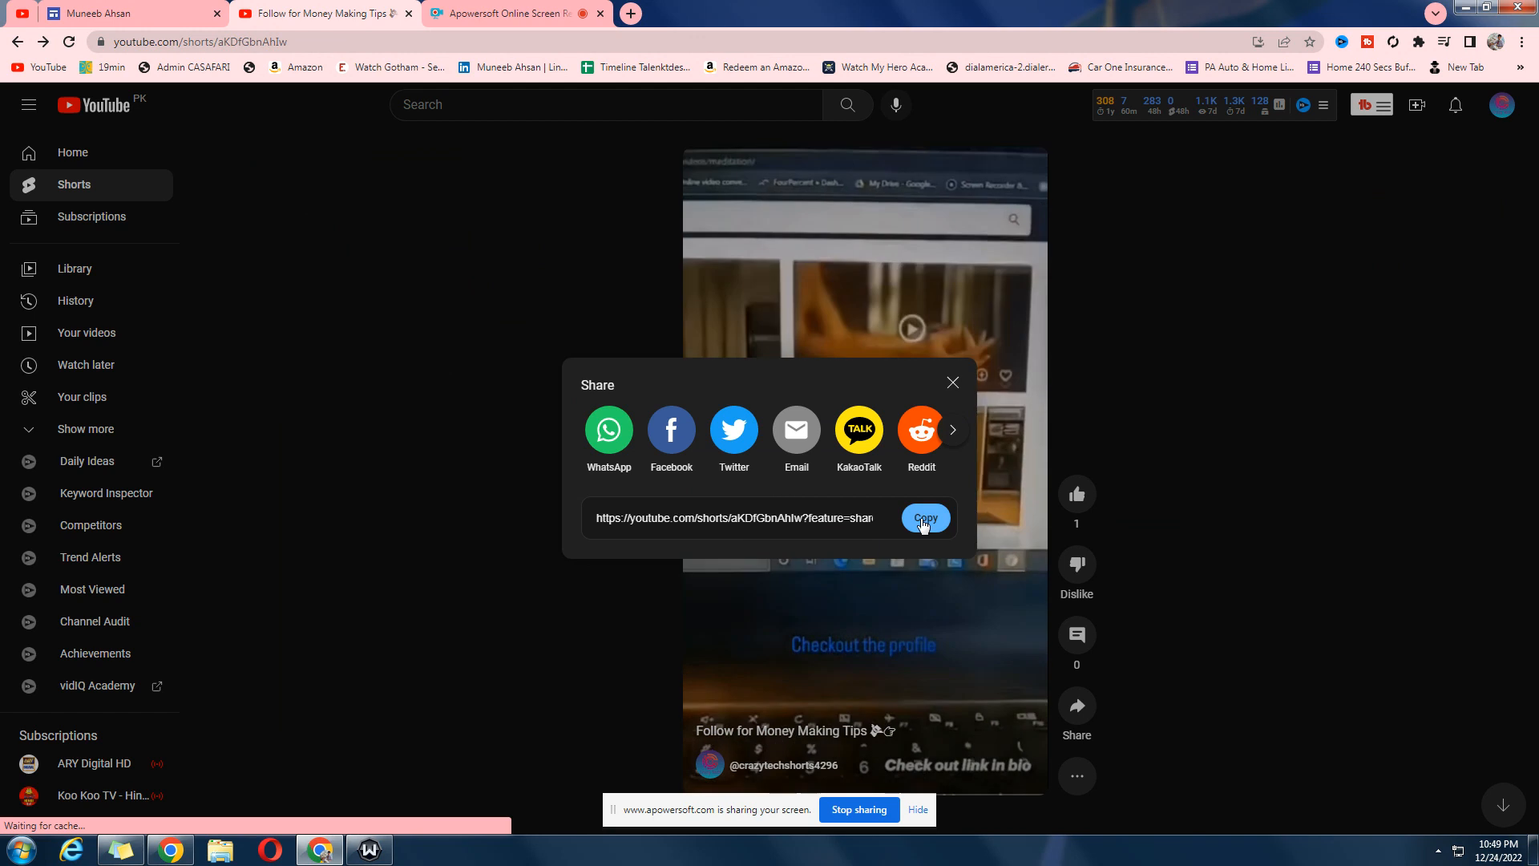
{"action": "left_click", "coordinate": [925, 518]}
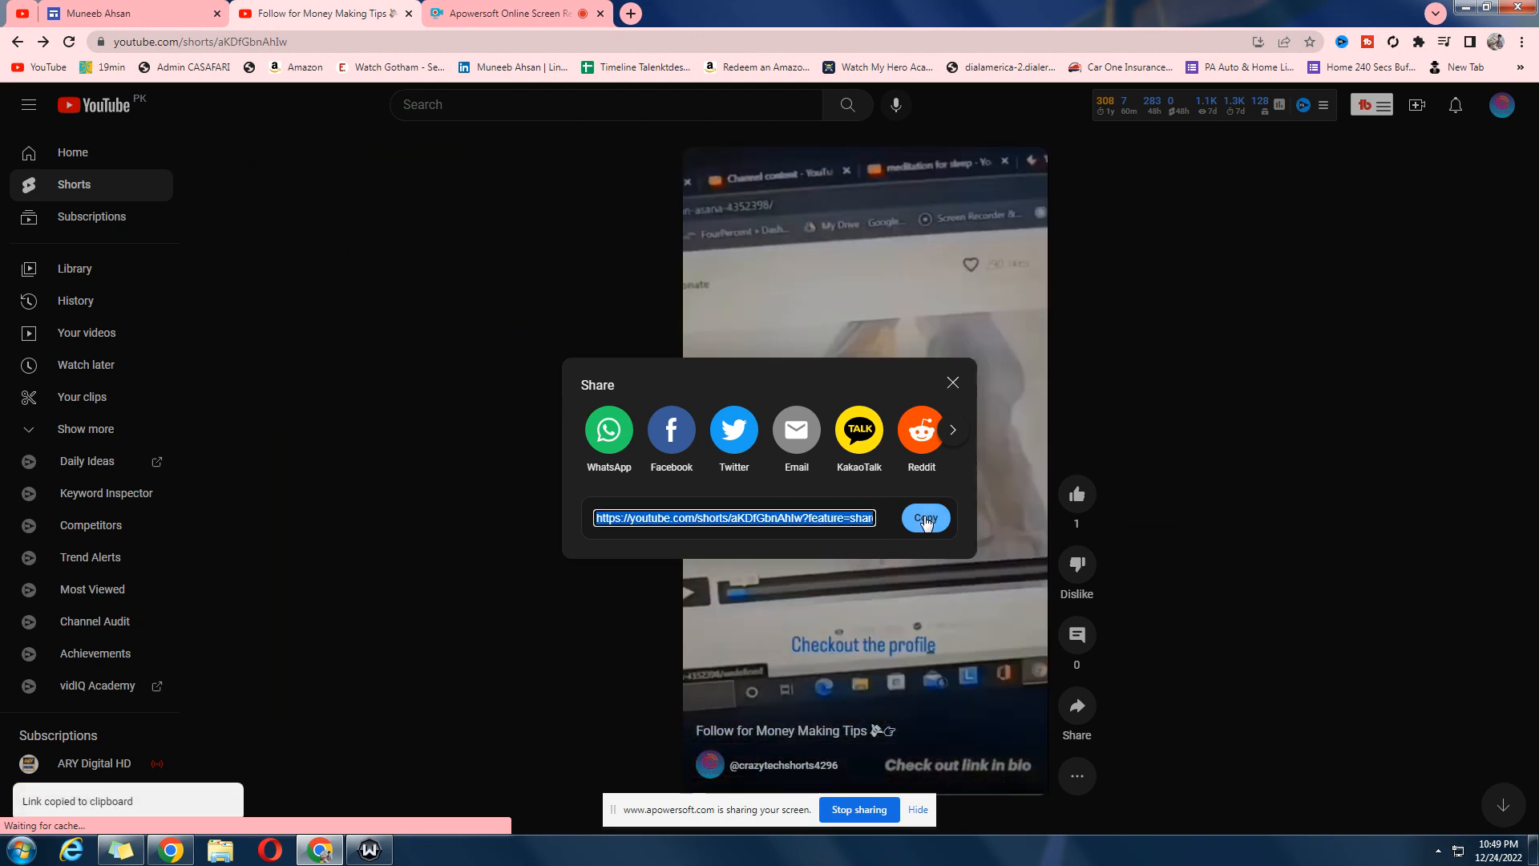
{"action": "left_click", "coordinate": [953, 430]}
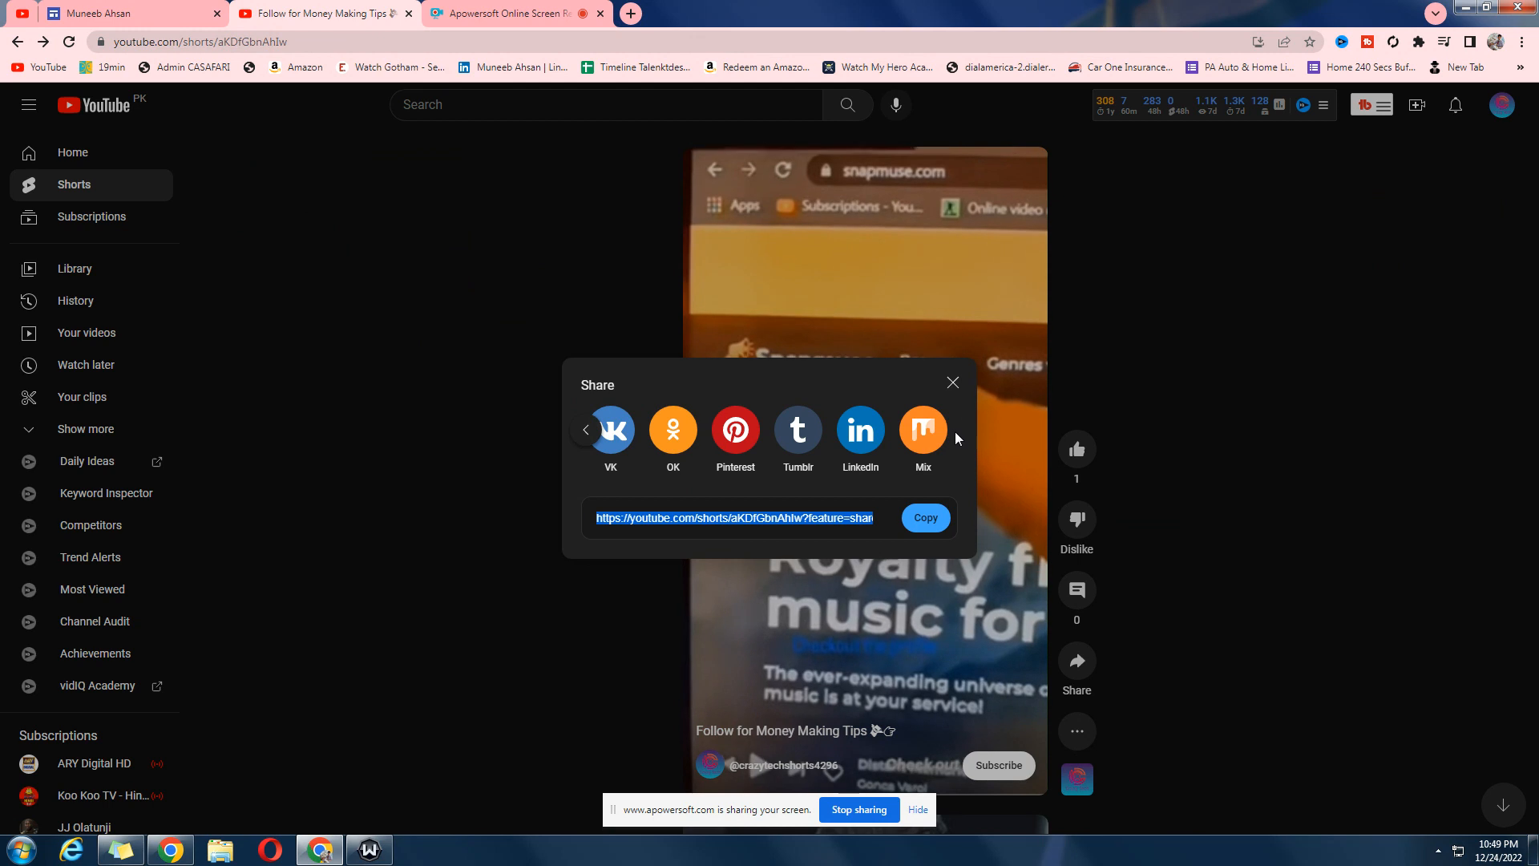
{"action": "left_click", "coordinate": [586, 433]}
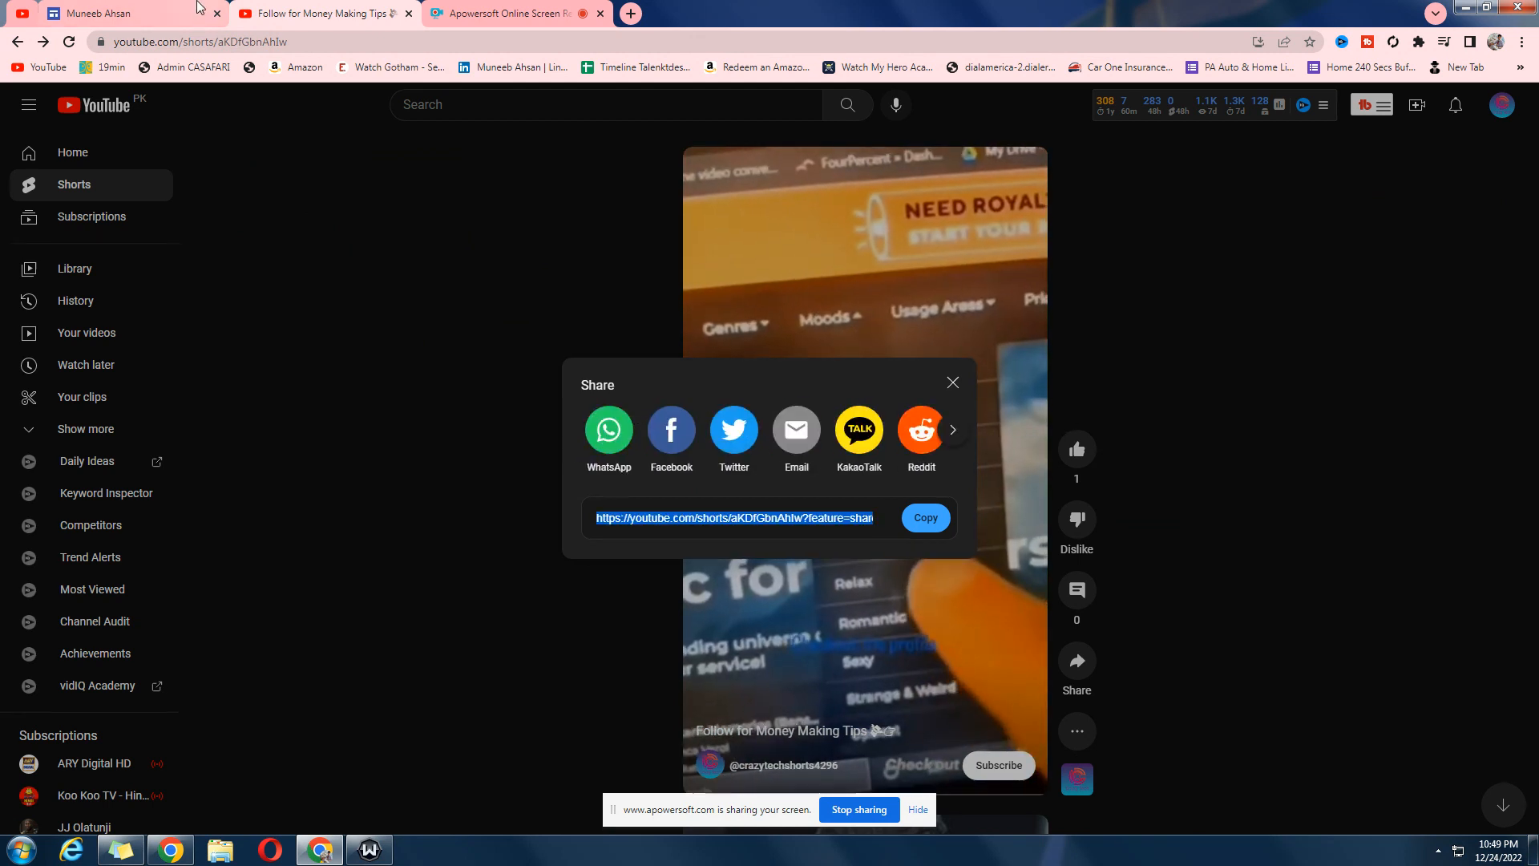
Embed the "Follow for Money Making Tips" short in the site page using the copied share link
{"action": "key", "text": "ctrl+shift+Tab"}
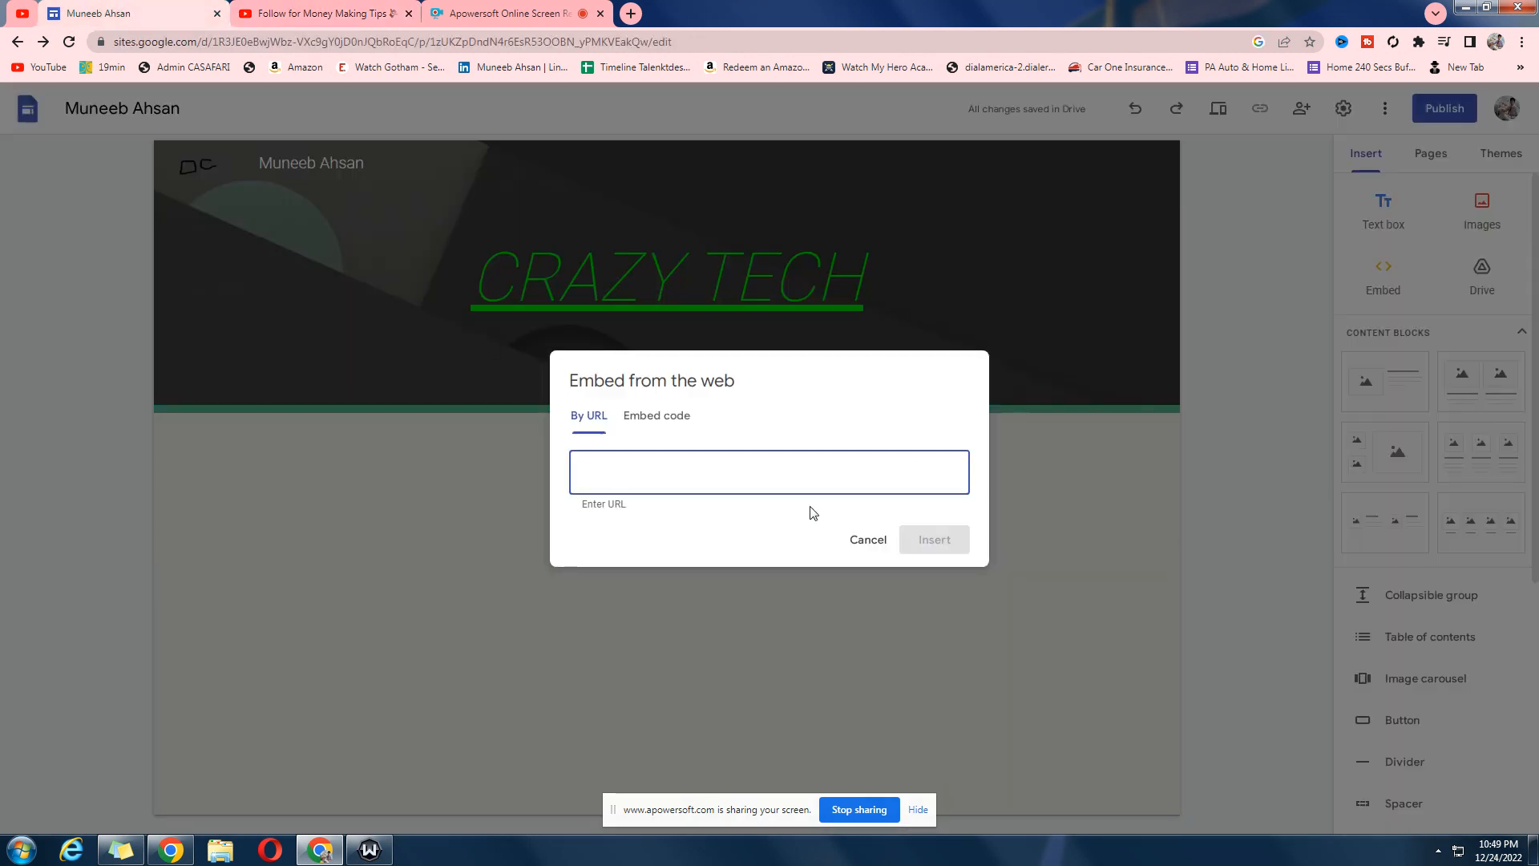
{"action": "key", "text": "ctrl+v"}
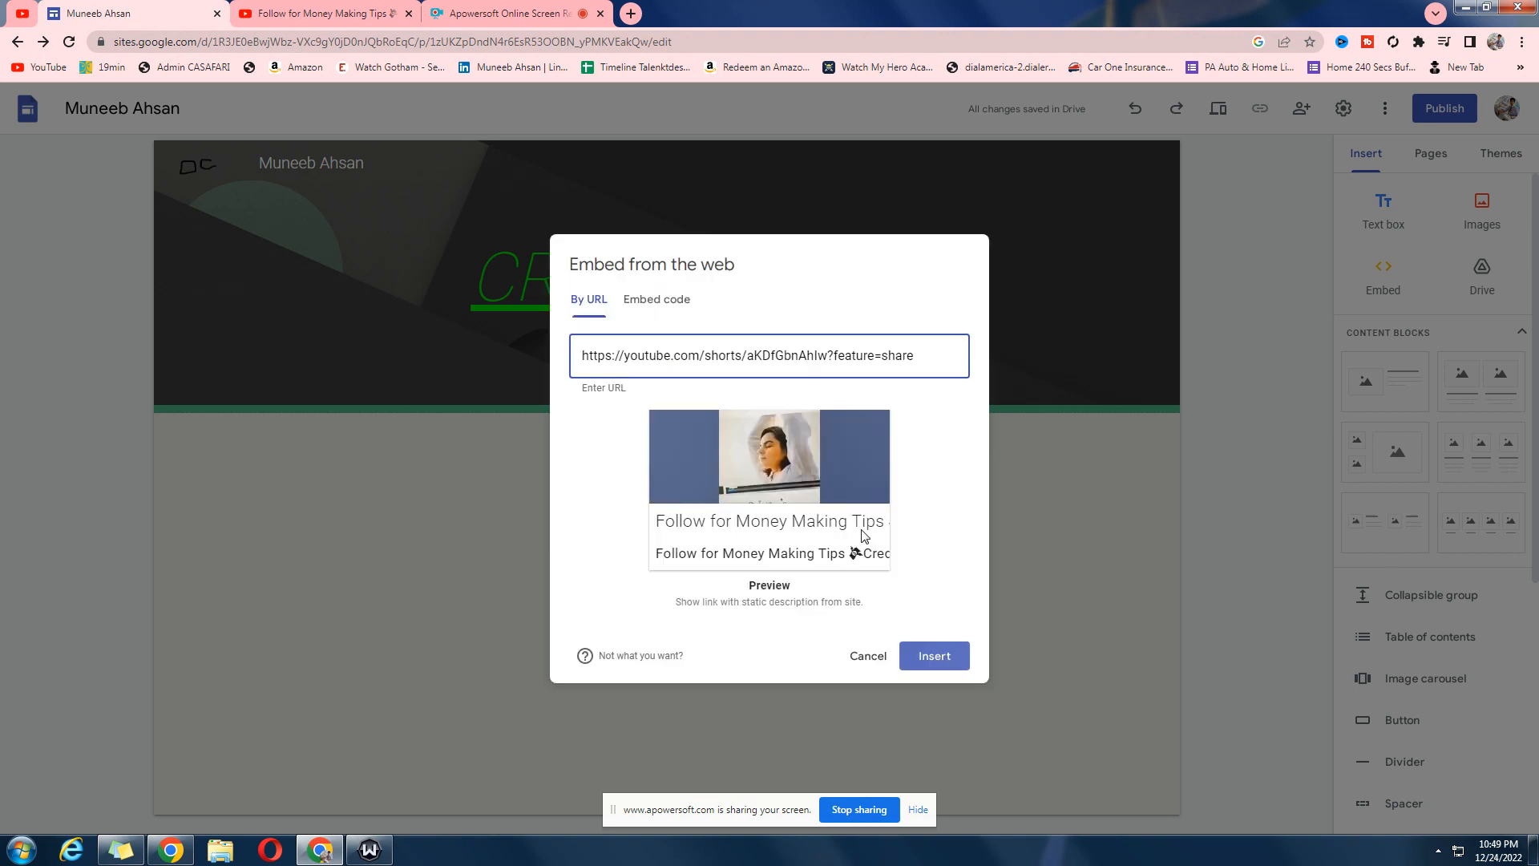
{"action": "left_click", "coordinate": [930, 659]}
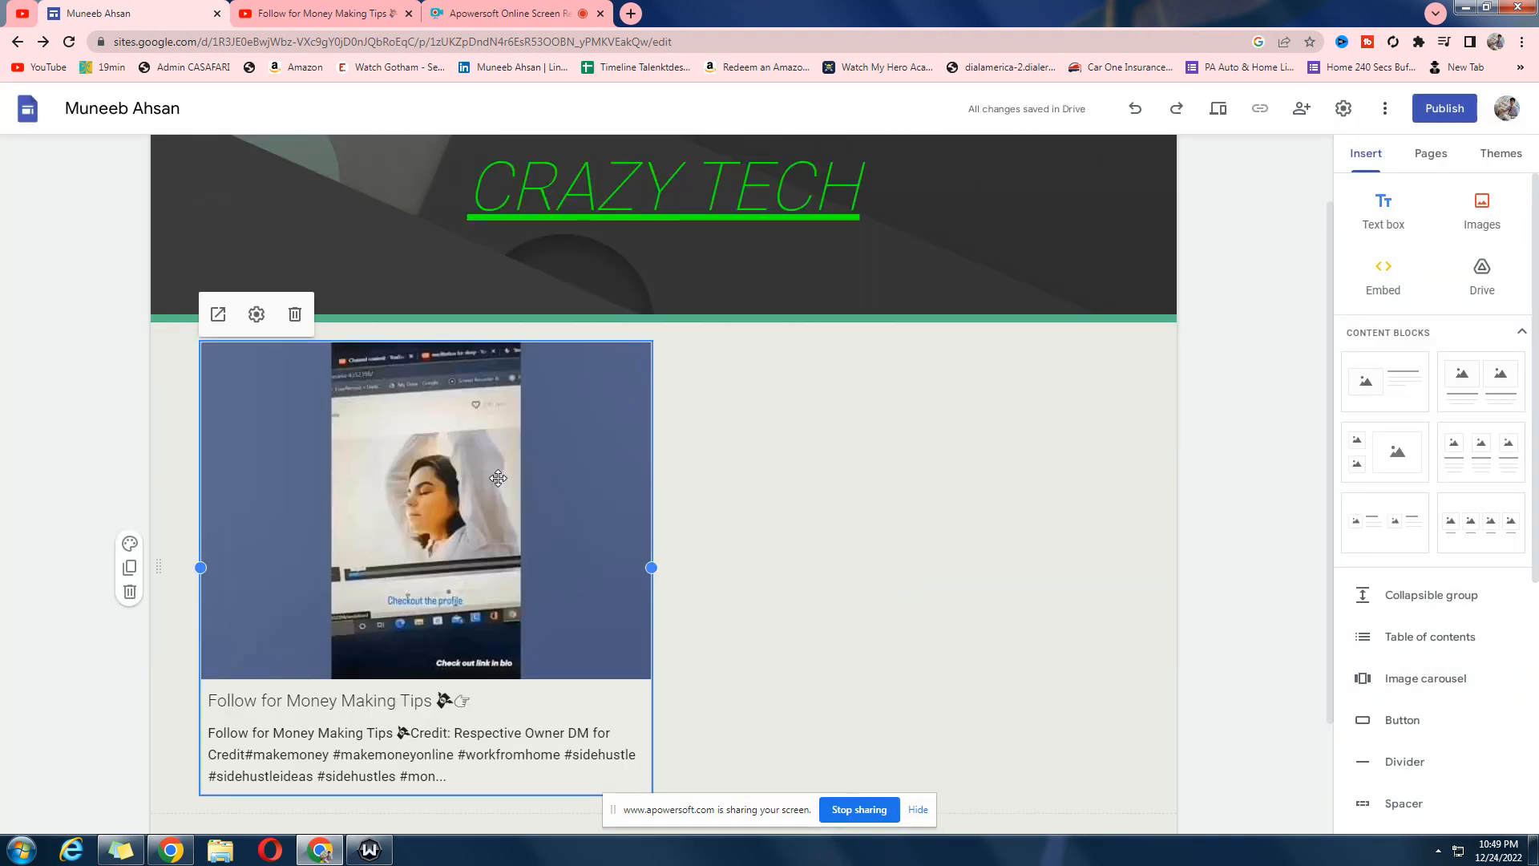
Move the embedded short to the right half of its section beneath the page header
{"action": "left_click_drag", "start_coordinate": [483, 483], "coordinate": [214, 356]}
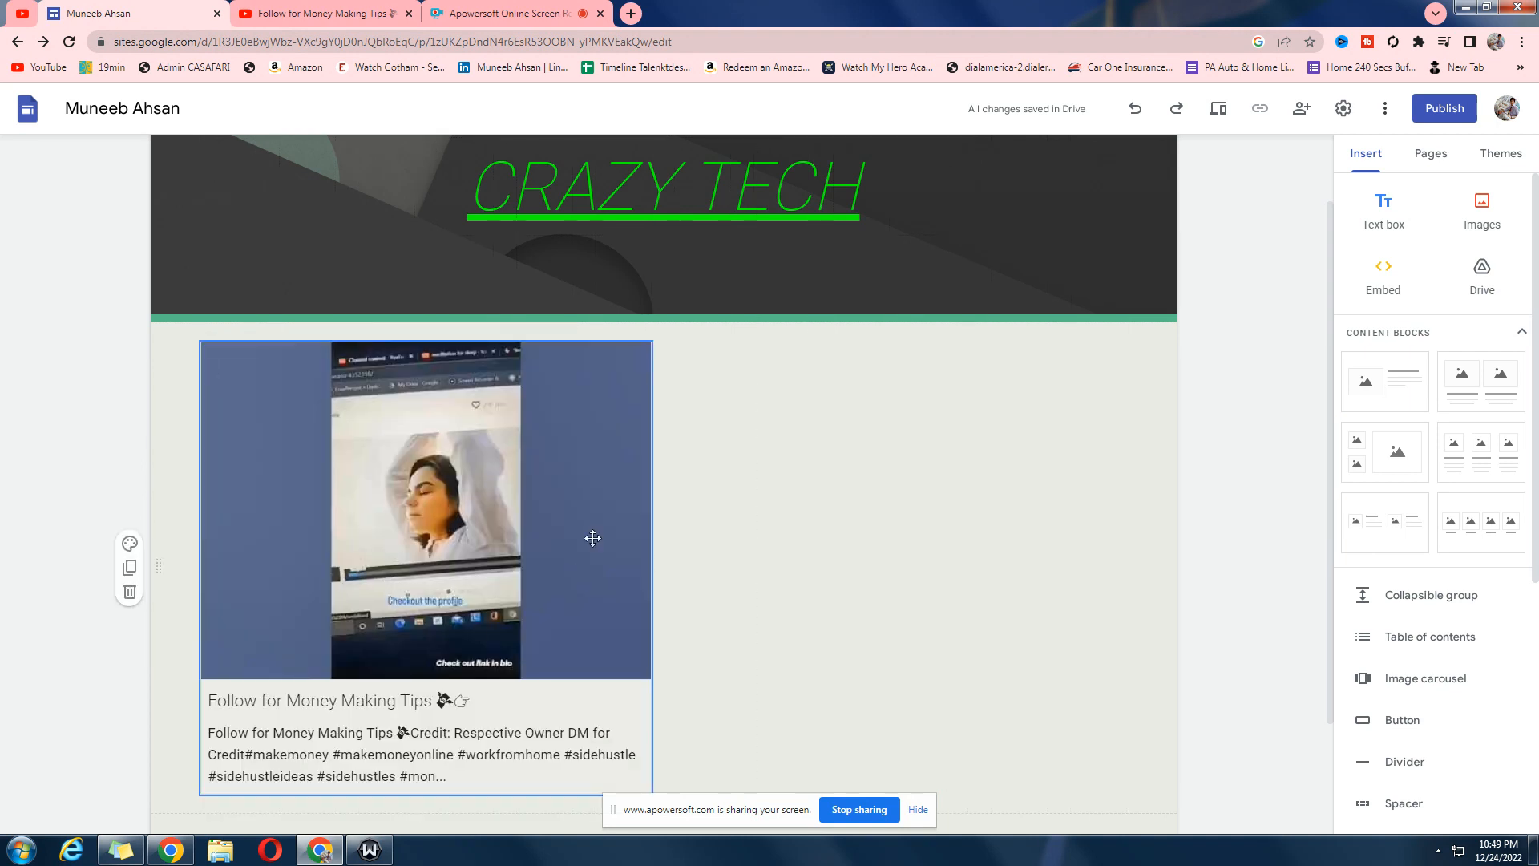
{"action": "left_click_drag", "start_coordinate": [592, 538], "coordinate": [667, 494]}
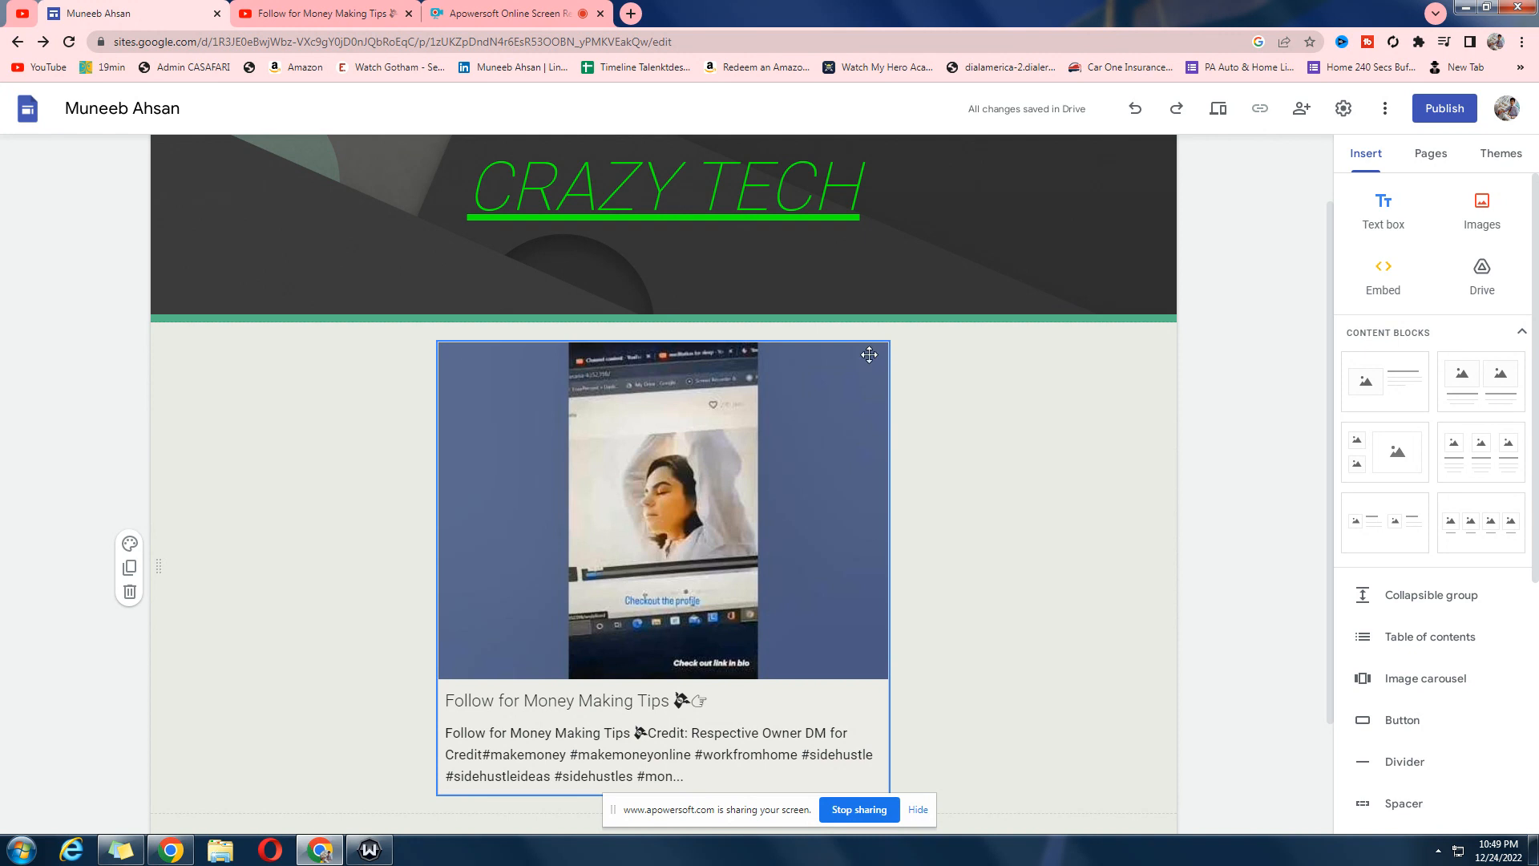
{"action": "left_click_drag", "start_coordinate": [810, 448], "coordinate": [968, 320]}
{"action": "left_click_drag", "start_coordinate": [685, 472], "coordinate": [973, 266]}
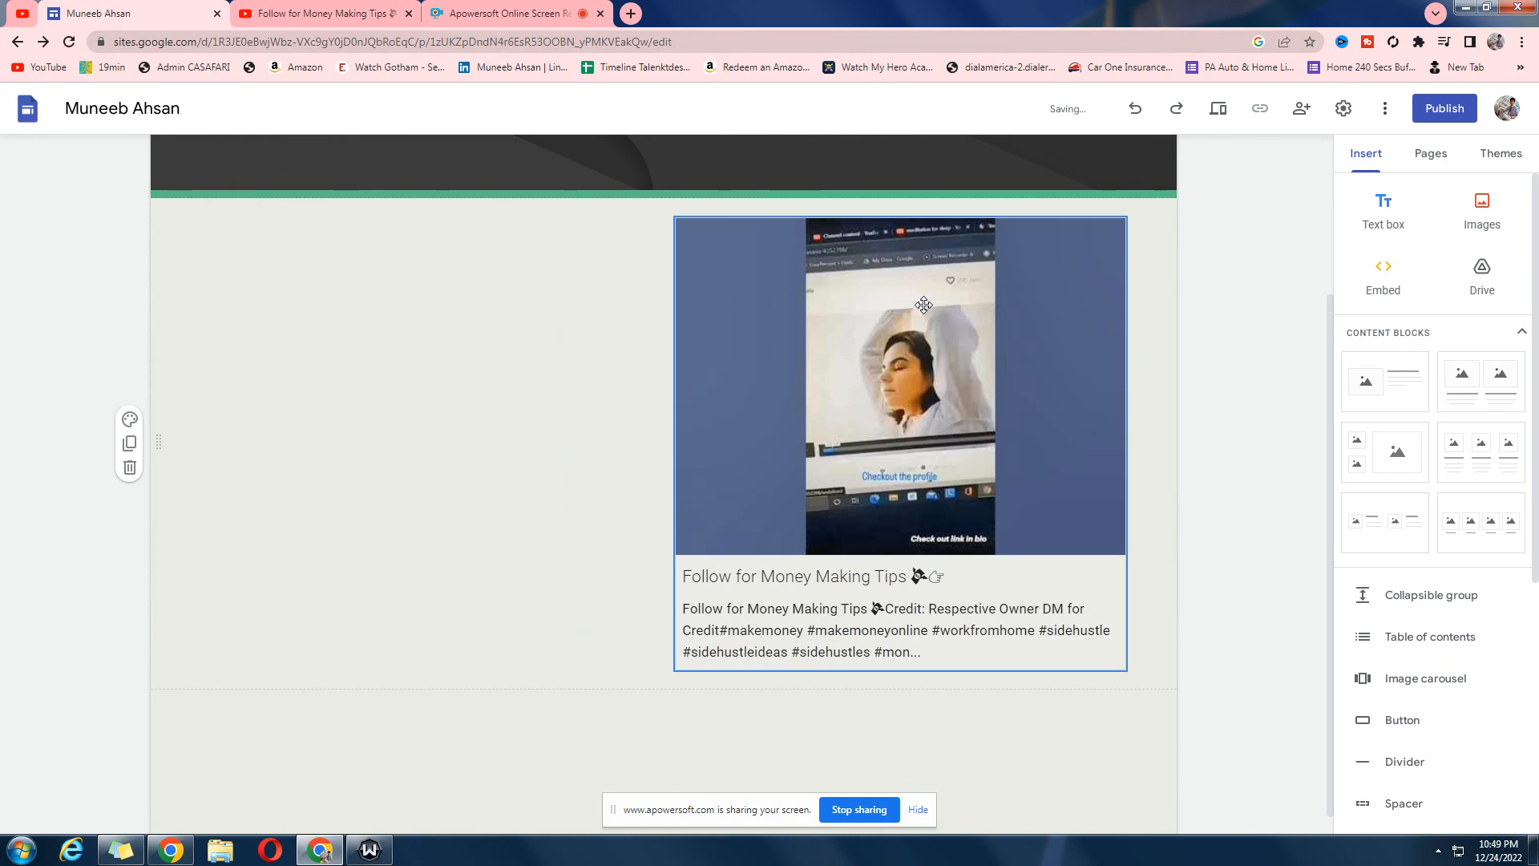
Add the content block with four captioned image placeholders in a row below the embedded short
{"action": "scroll", "coordinate": [1479, 533], "scroll_direction": "down", "scroll_amount": 5}
{"action": "scroll", "coordinate": [1480, 540], "scroll_direction": "up", "scroll_amount": 5}
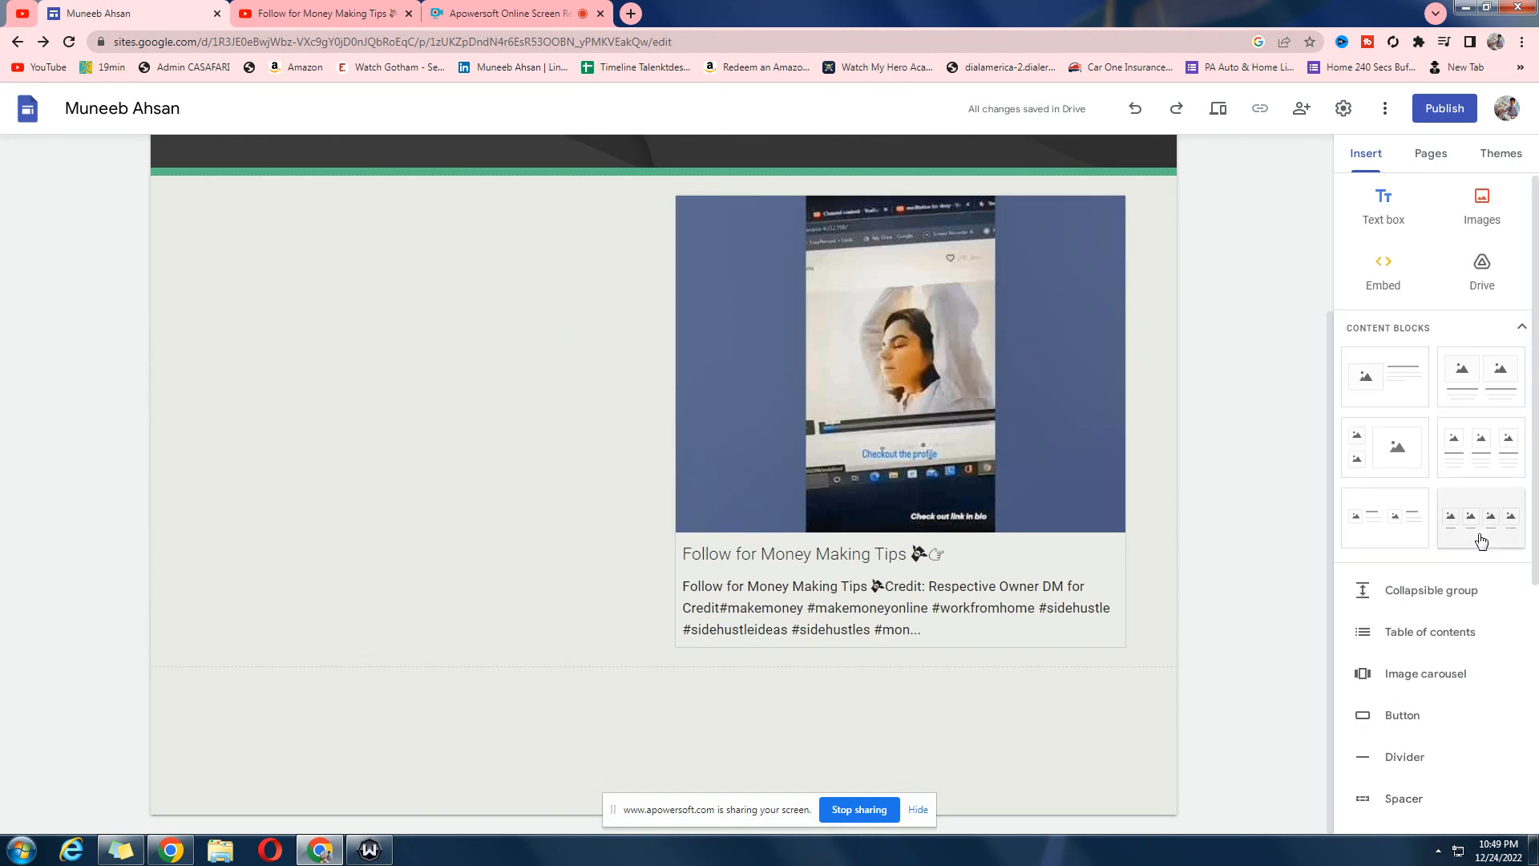
{"action": "scroll", "coordinate": [1411, 593], "scroll_direction": "down", "scroll_amount": 2}
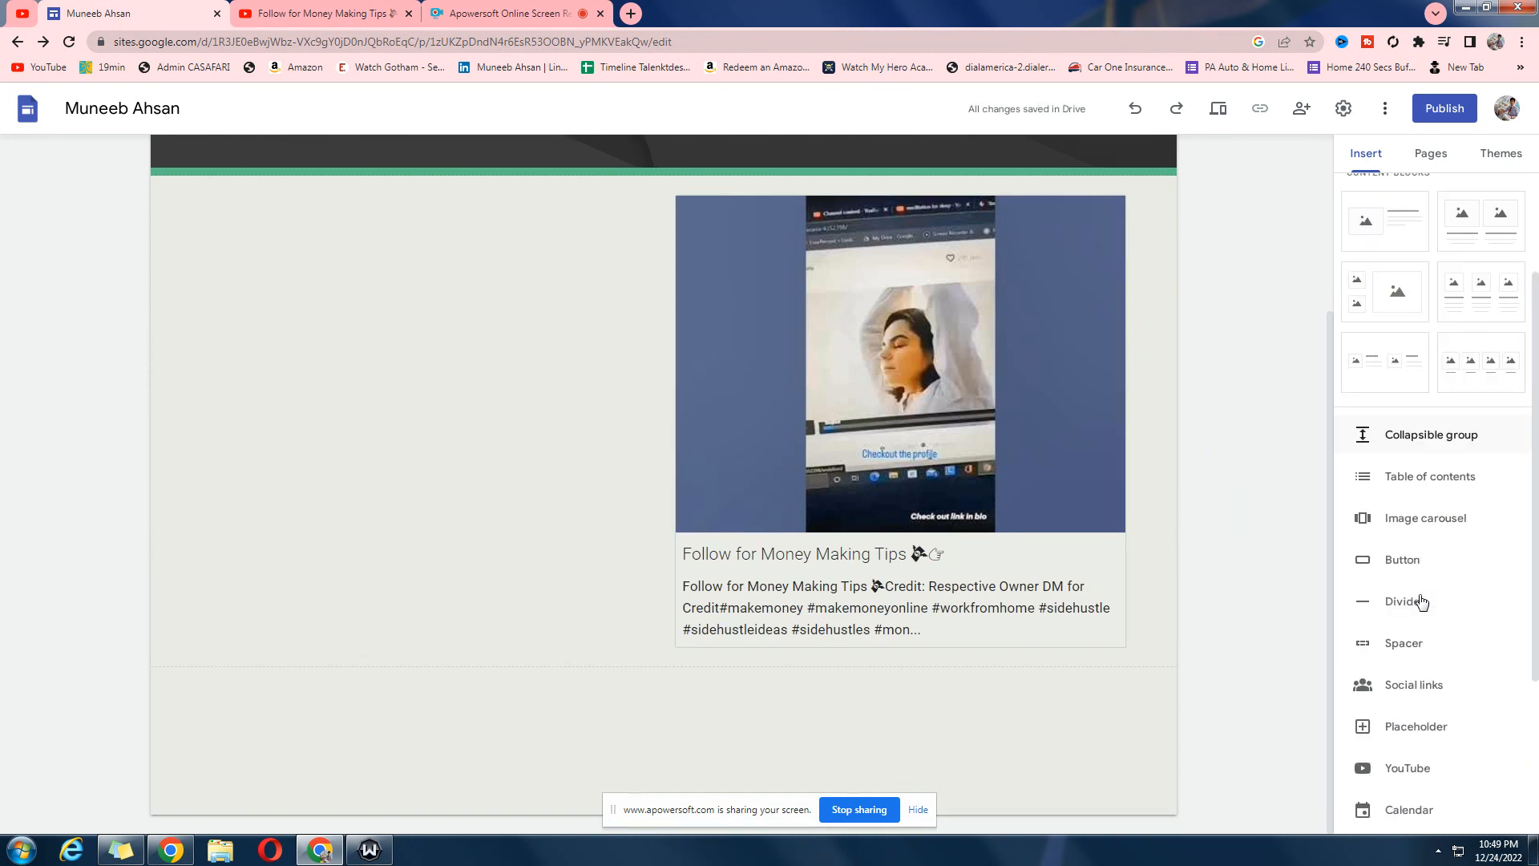
{"action": "scroll", "coordinate": [1417, 607], "scroll_direction": "down", "scroll_amount": 1}
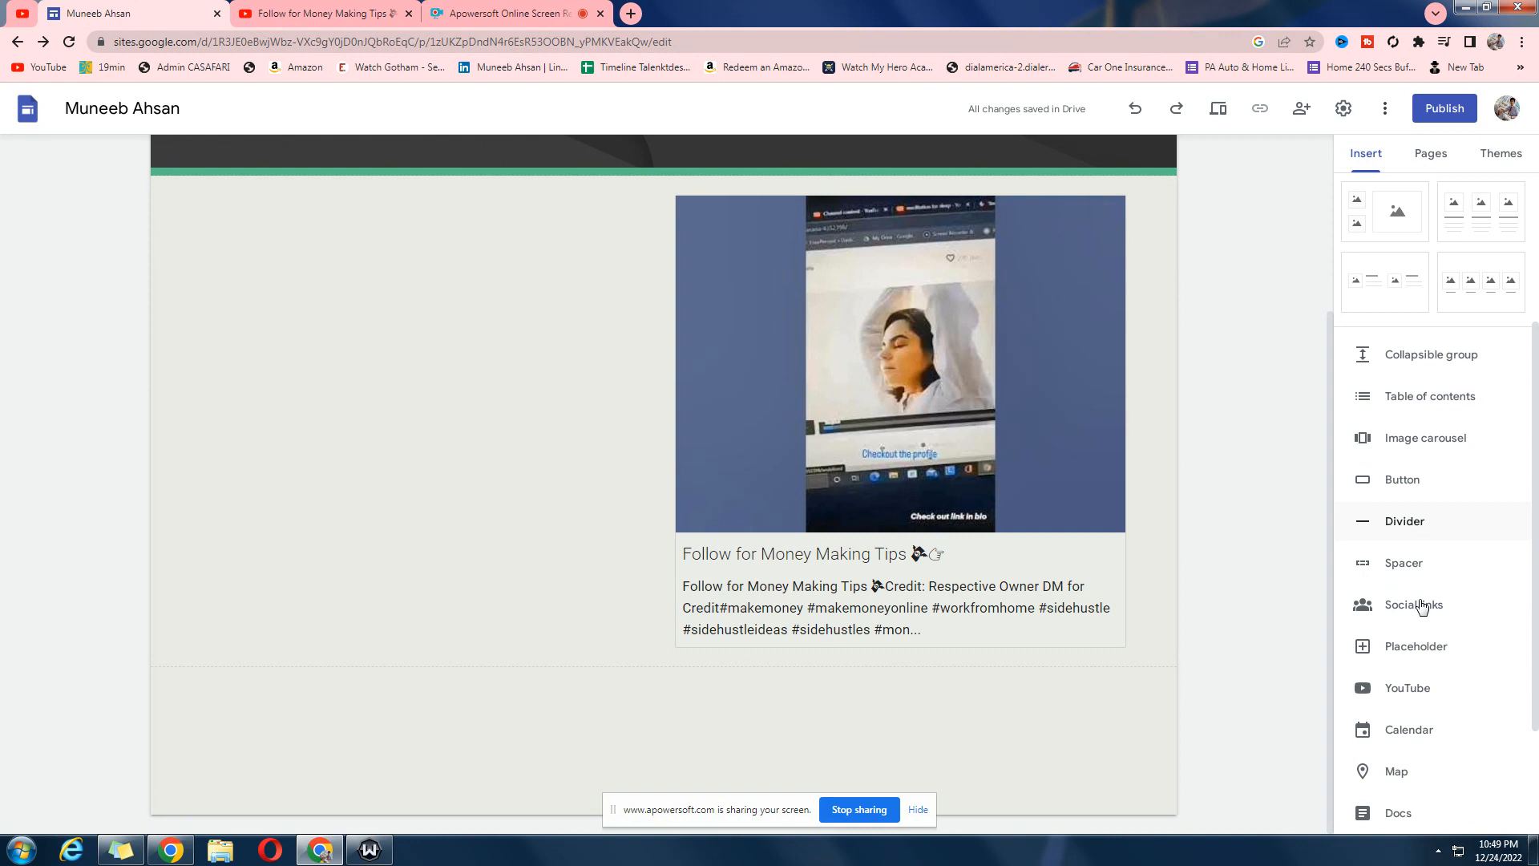
{"action": "scroll", "coordinate": [1483, 621], "scroll_direction": "down", "scroll_amount": 2}
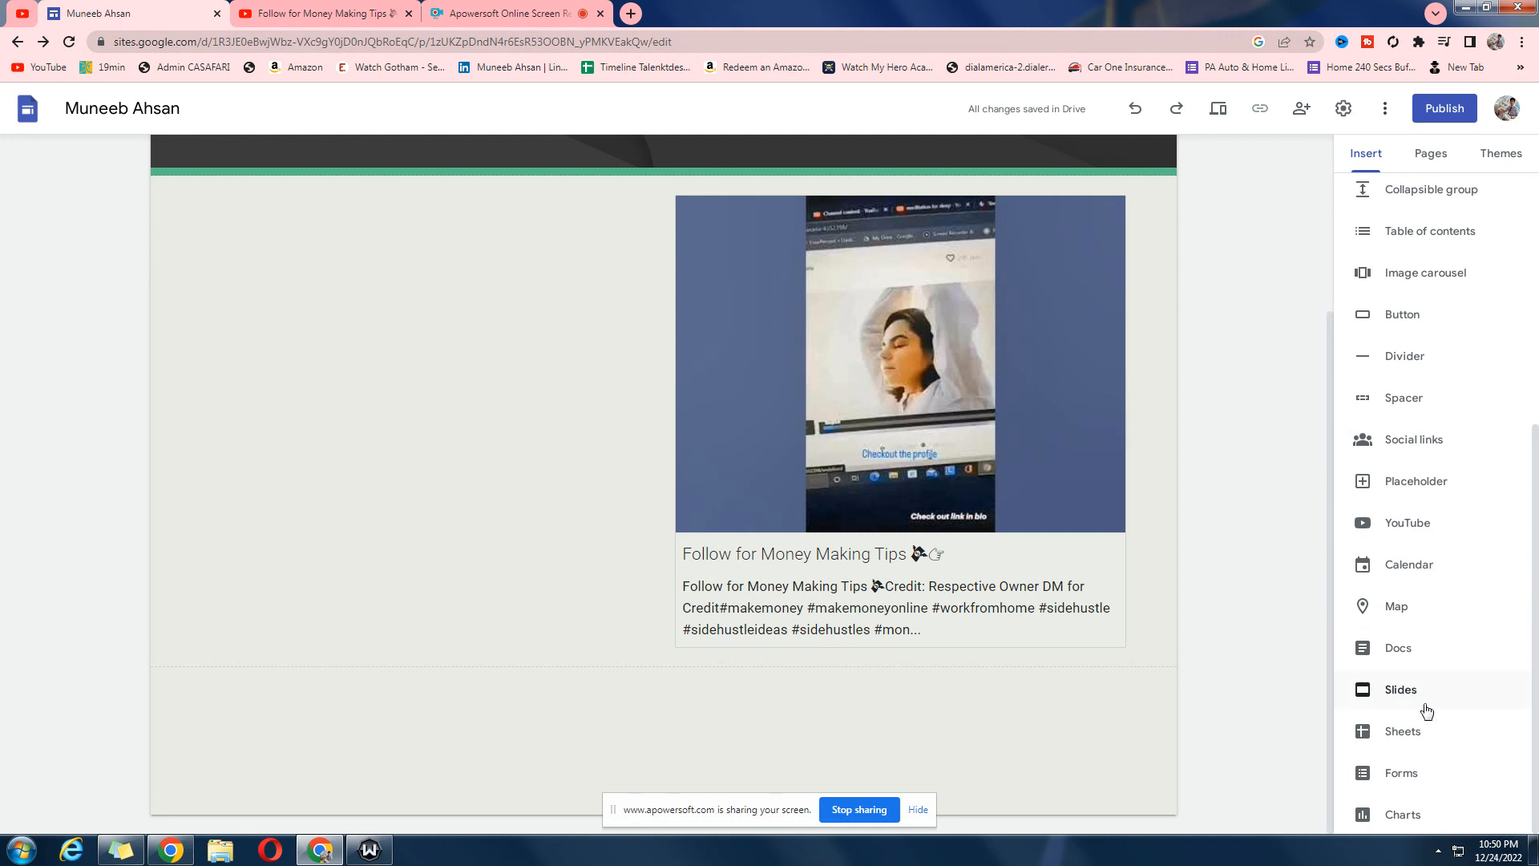
{"action": "scroll", "coordinate": [1435, 681], "scroll_direction": "up", "scroll_amount": 5}
{"action": "left_click_drag", "start_coordinate": [1481, 522], "coordinate": [474, 758]}
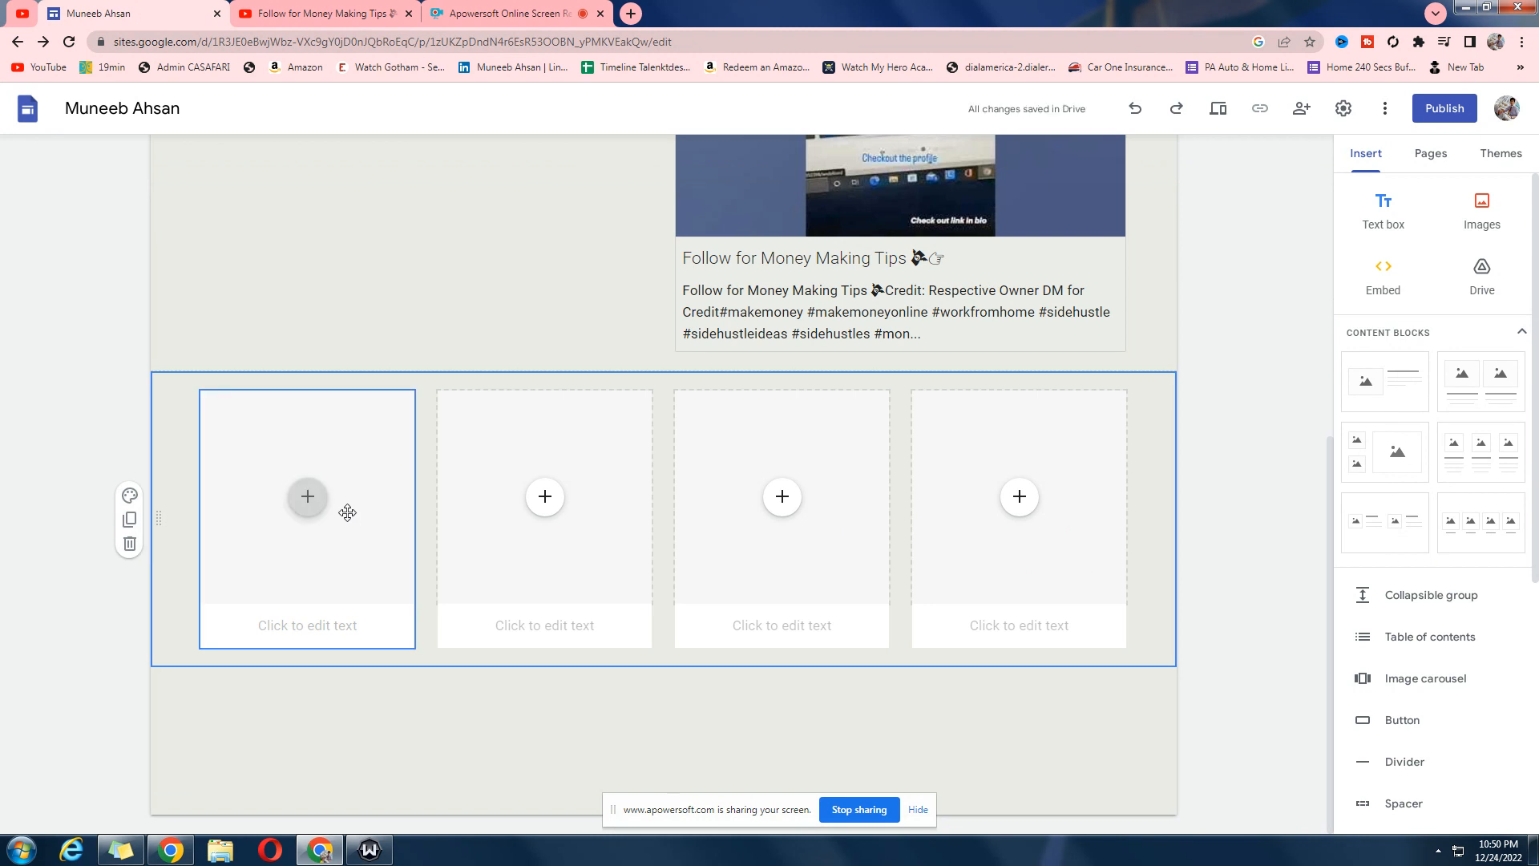
Insert rotor.png from the recent Google Drive images into the first placeholder of the four-image block
{"action": "left_click", "coordinate": [313, 521]}
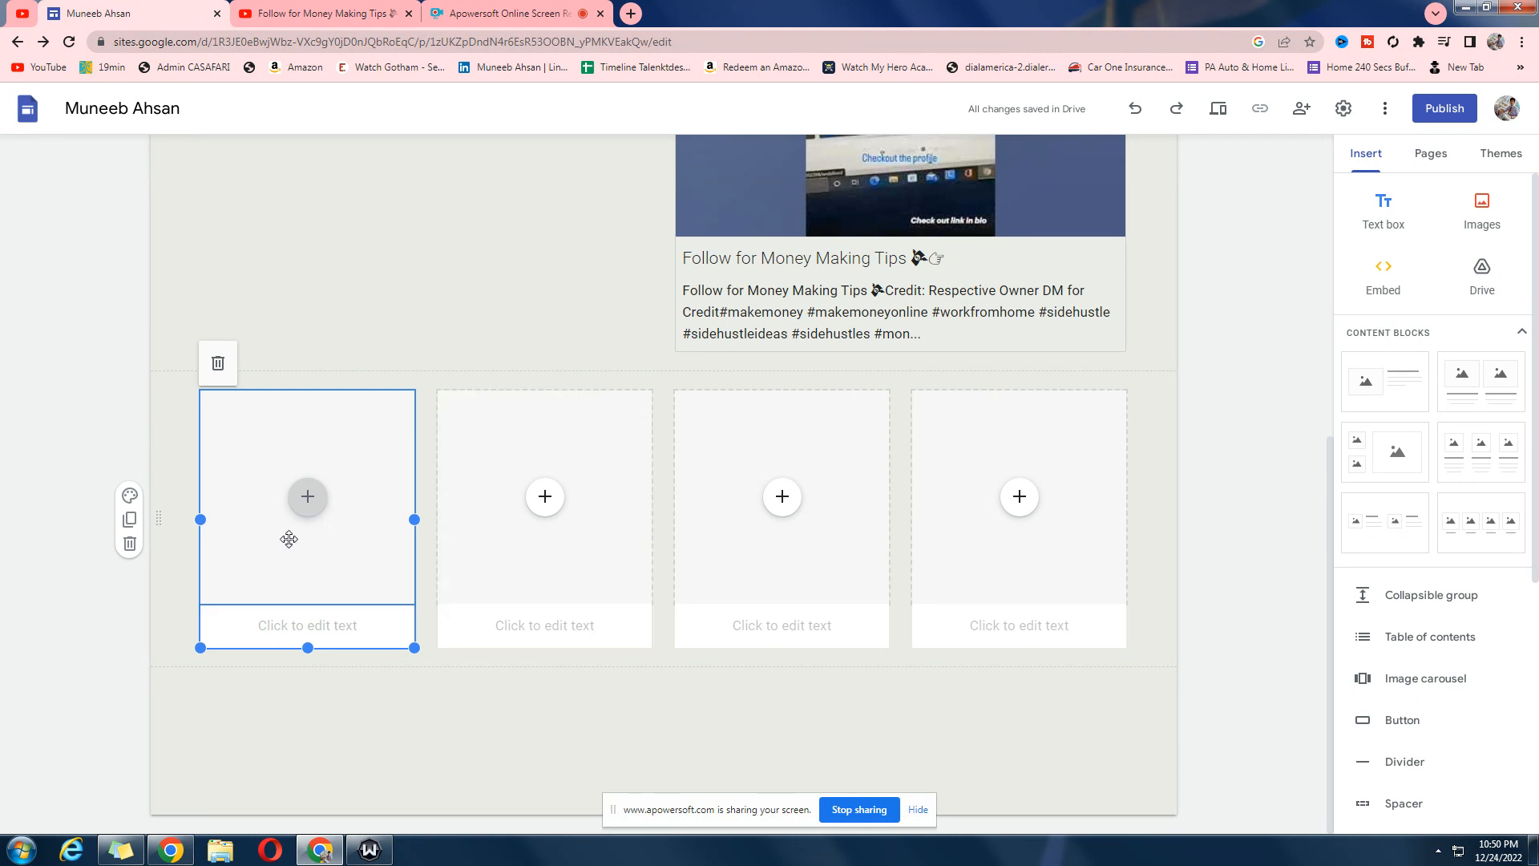
{"action": "left_click", "coordinate": [308, 497]}
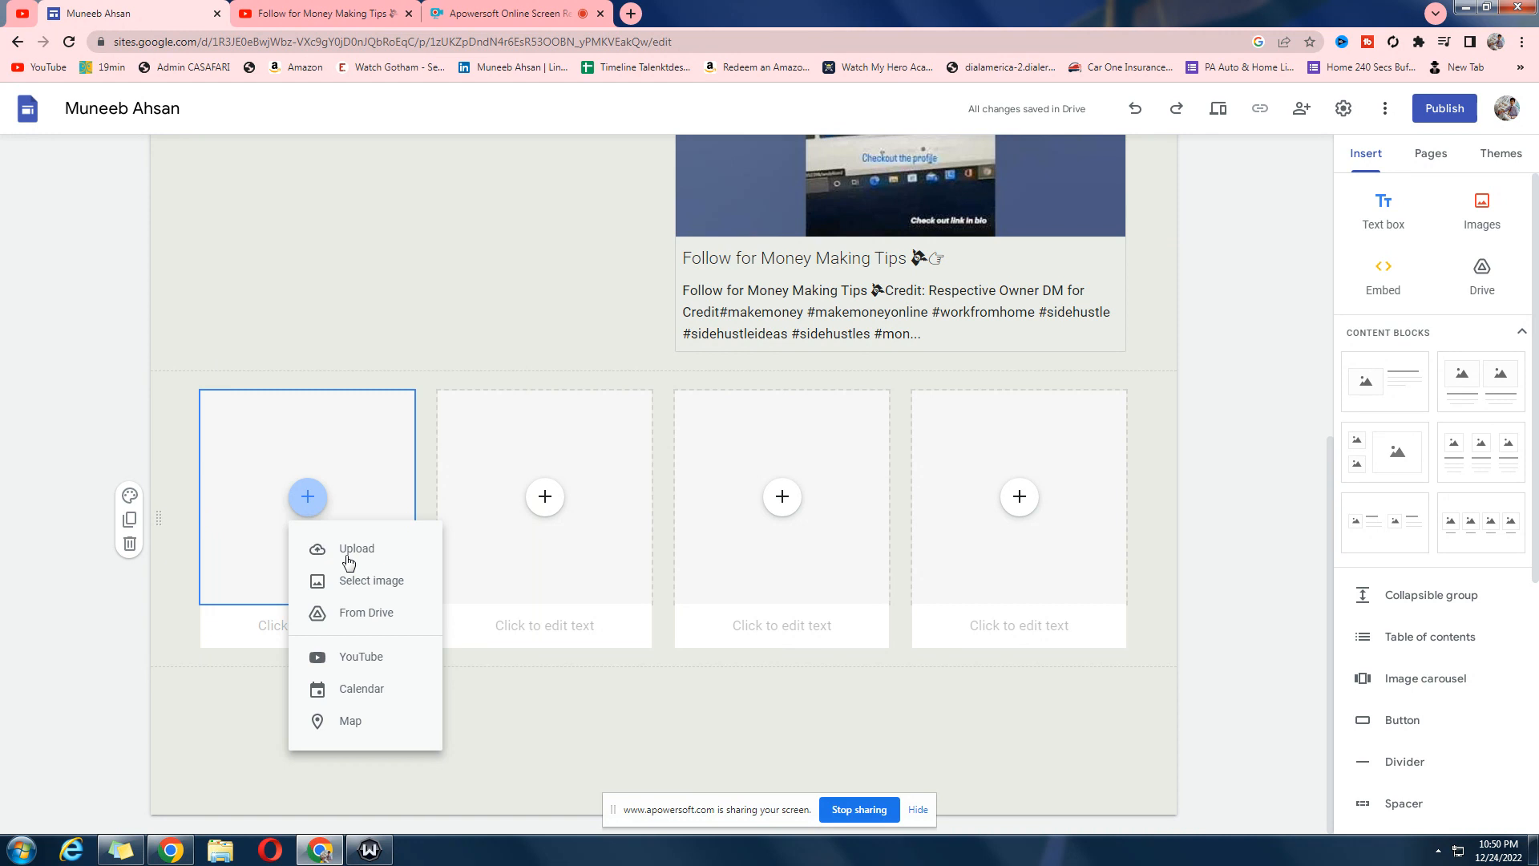
{"action": "left_click", "coordinate": [369, 580]}
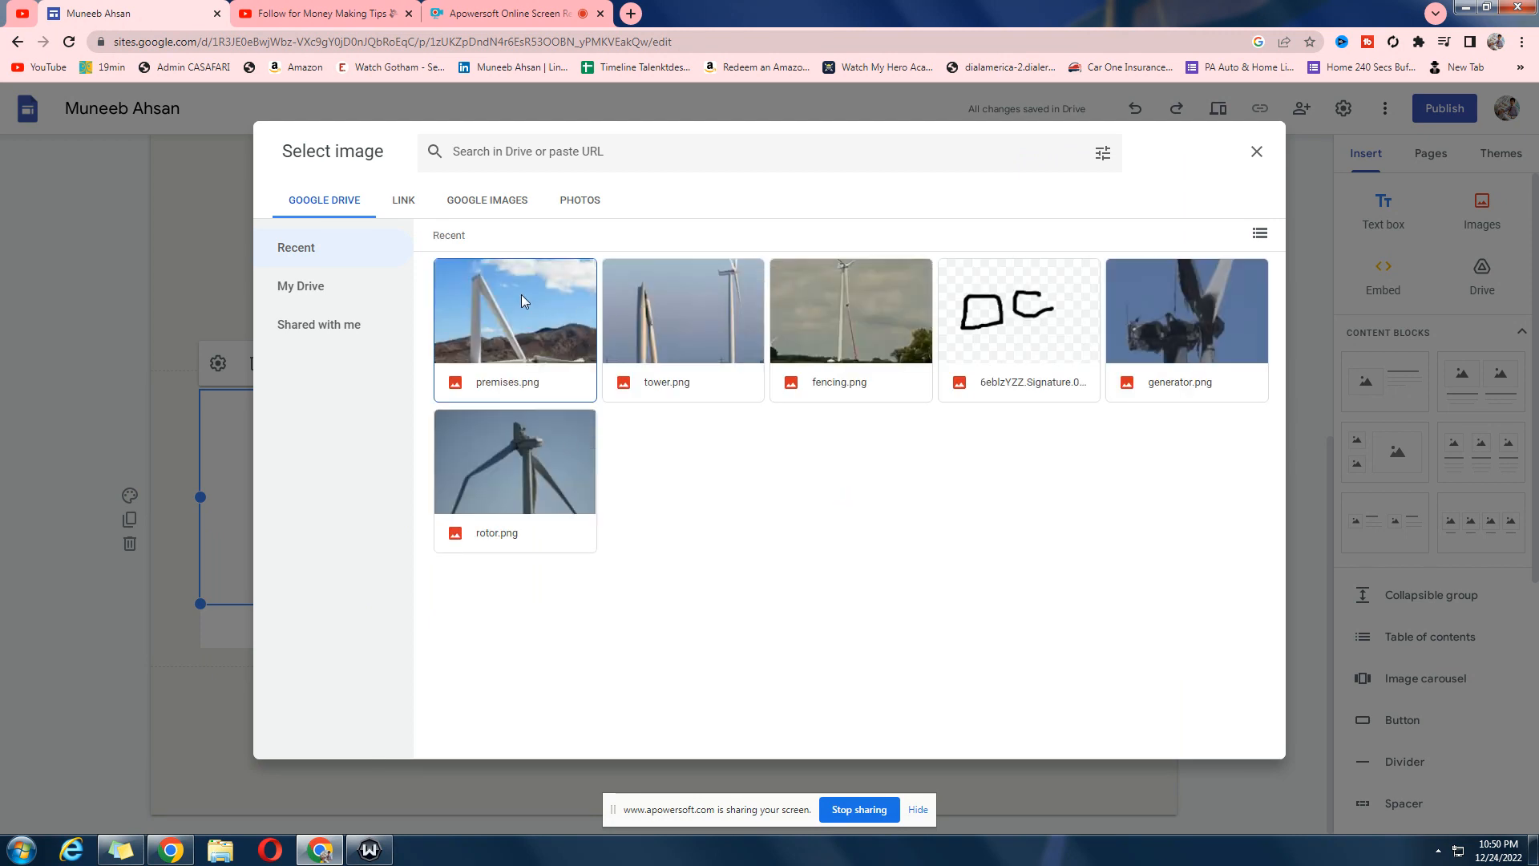
{"action": "left_click", "coordinate": [588, 205]}
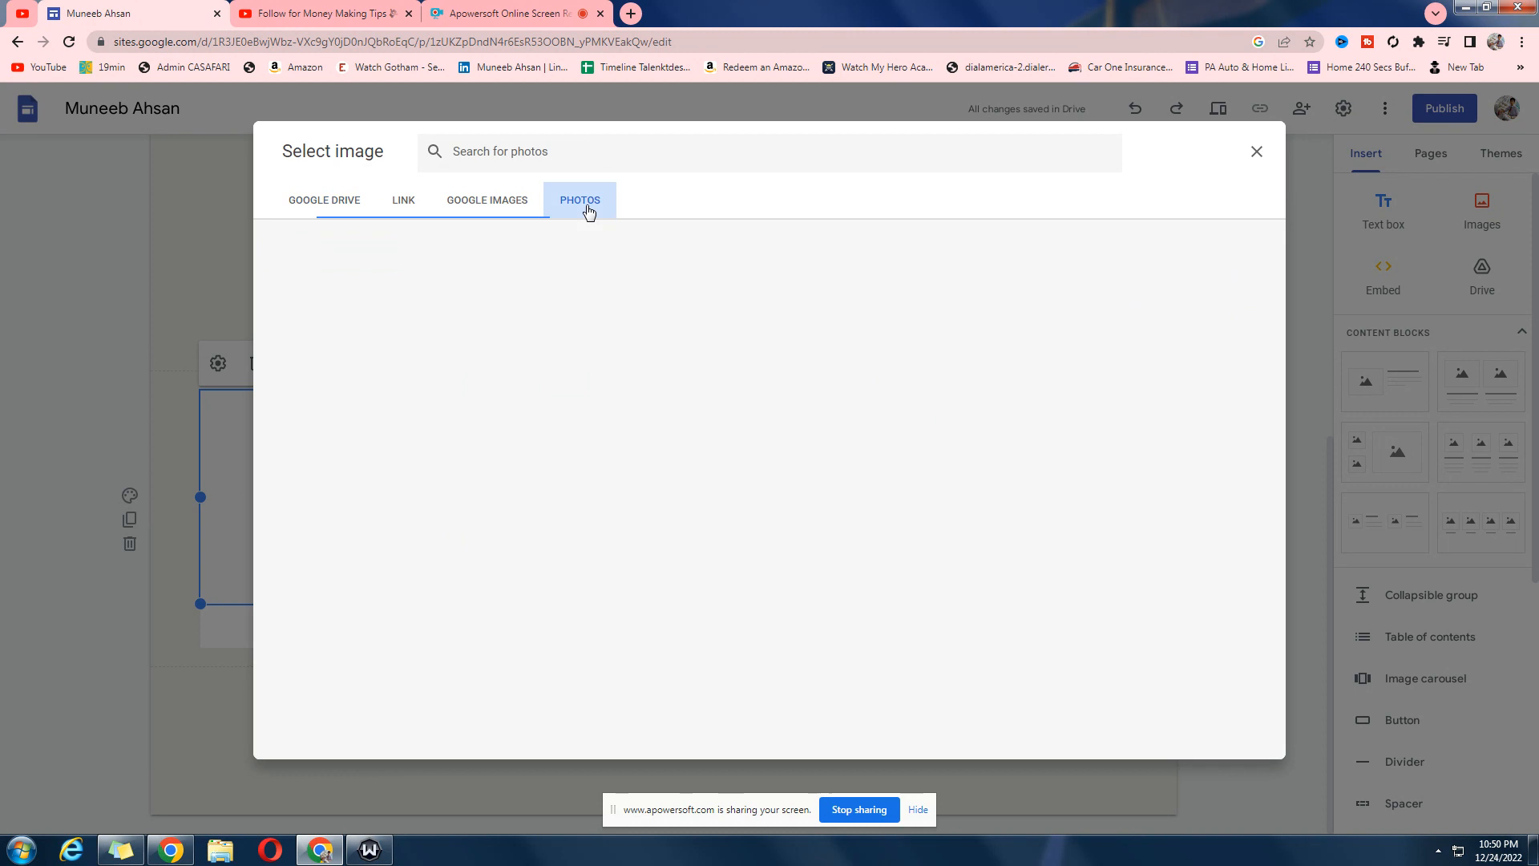
{"action": "left_click", "coordinate": [316, 199]}
{"action": "left_click", "coordinate": [335, 285]}
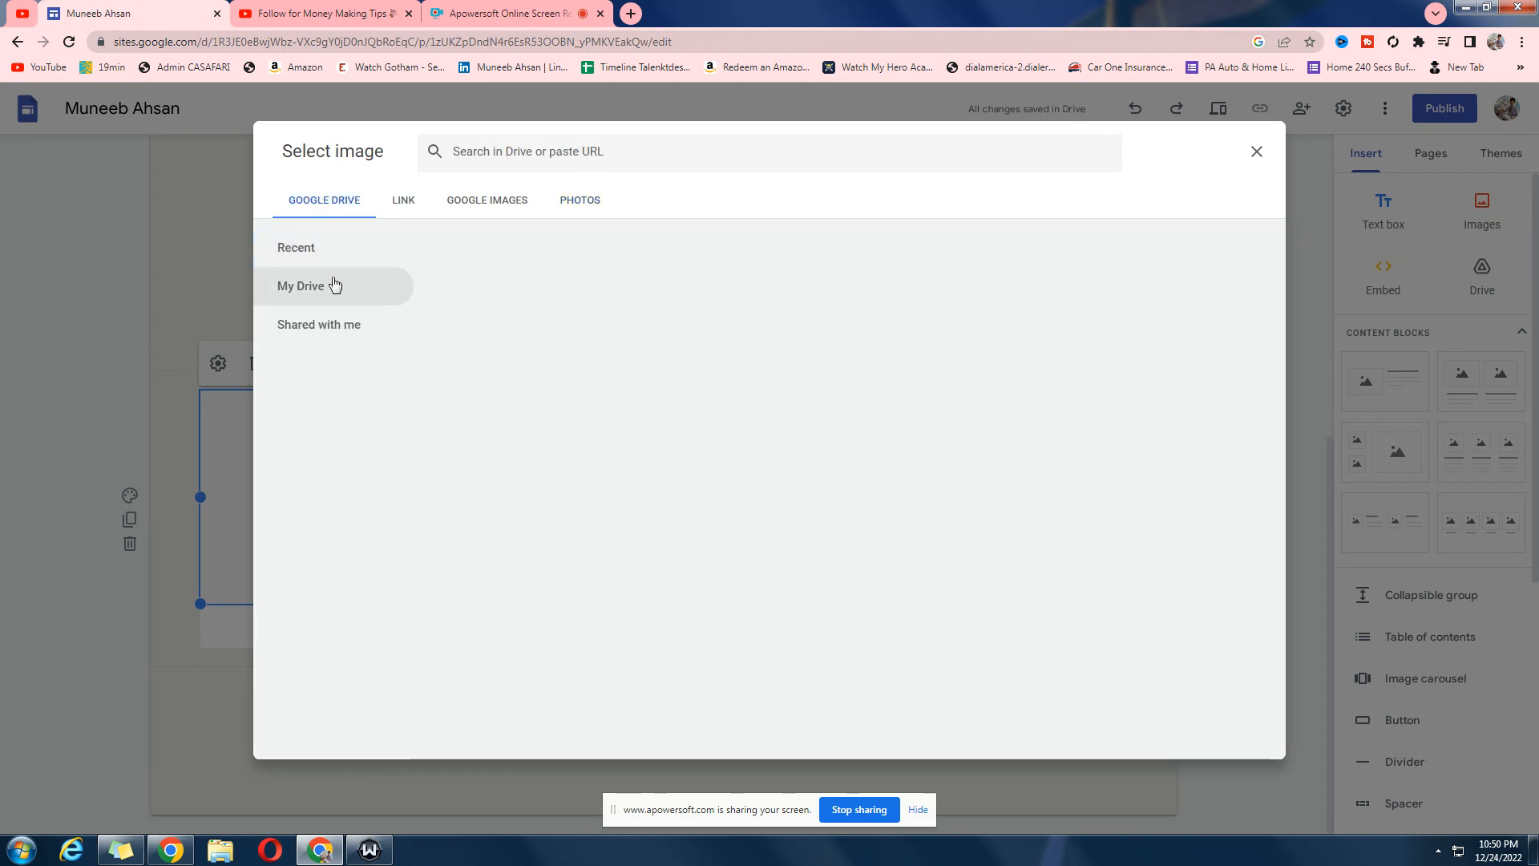
{"action": "left_click", "coordinate": [335, 324]}
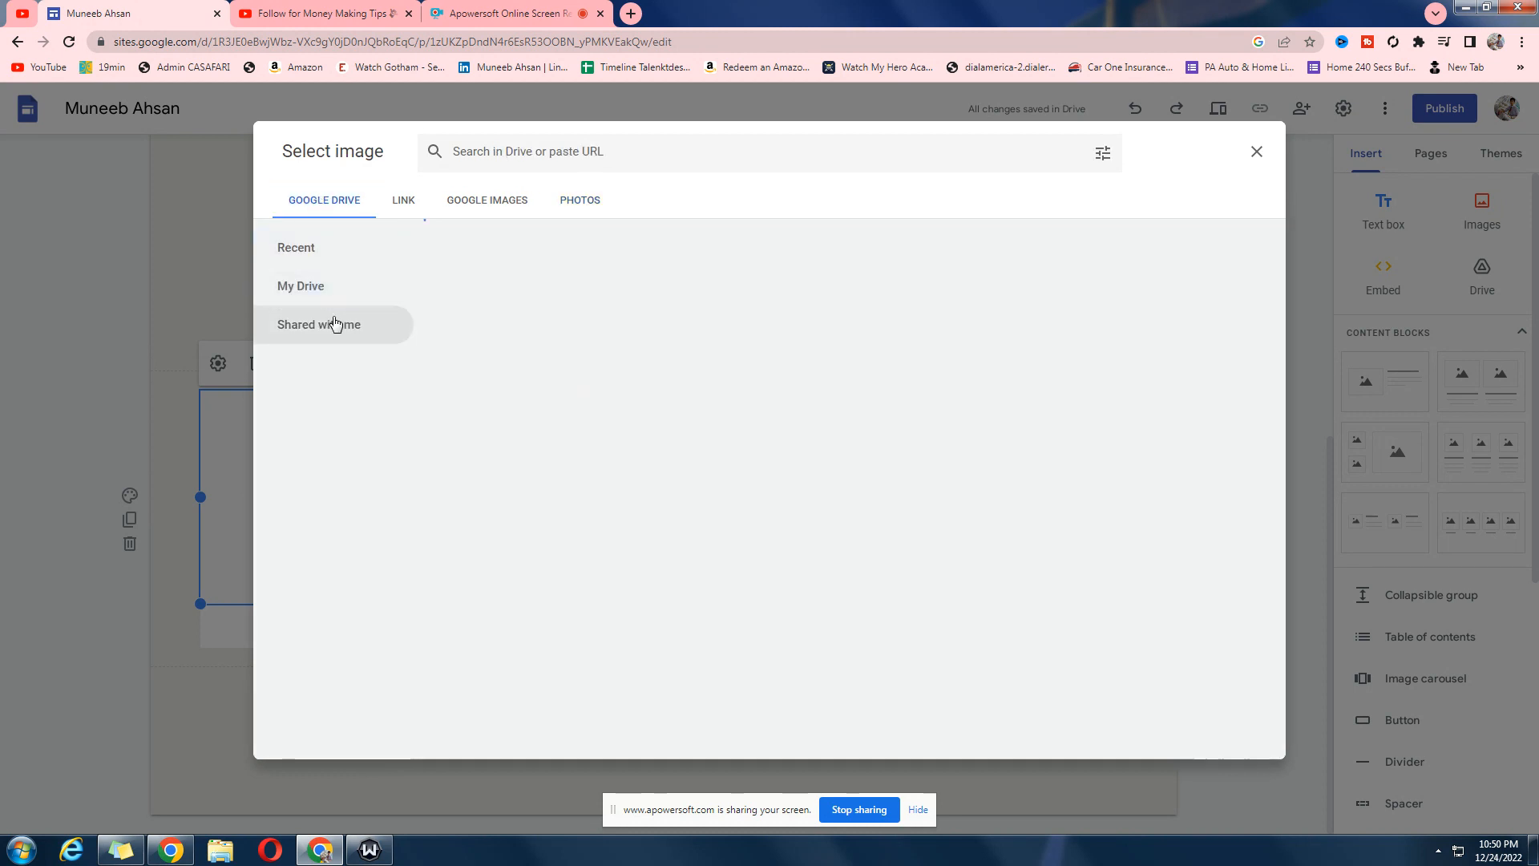
{"action": "left_click", "coordinate": [328, 254]}
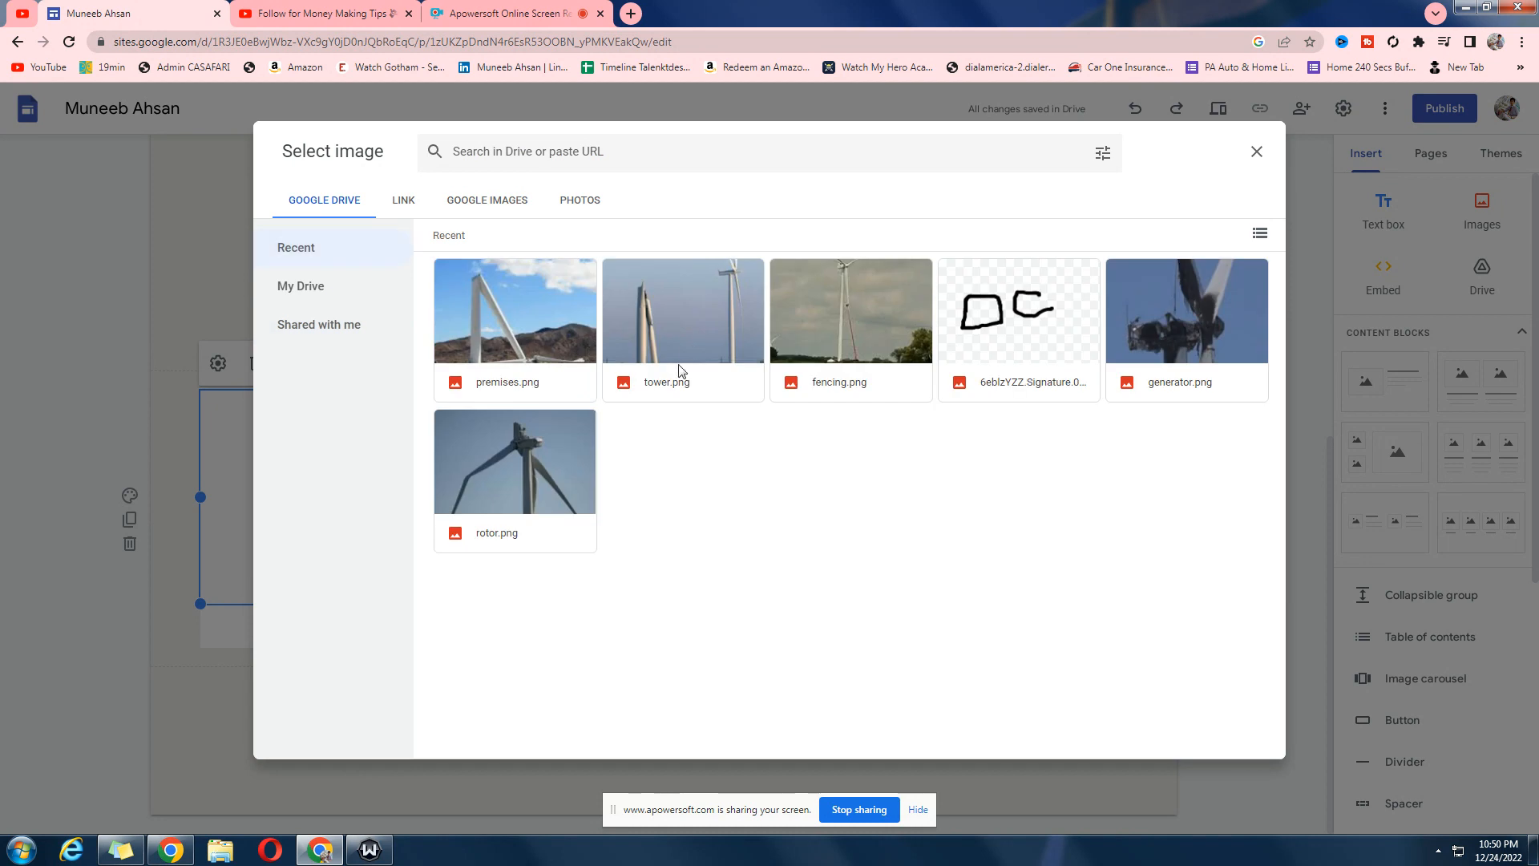
{"action": "left_click", "coordinate": [489, 422]}
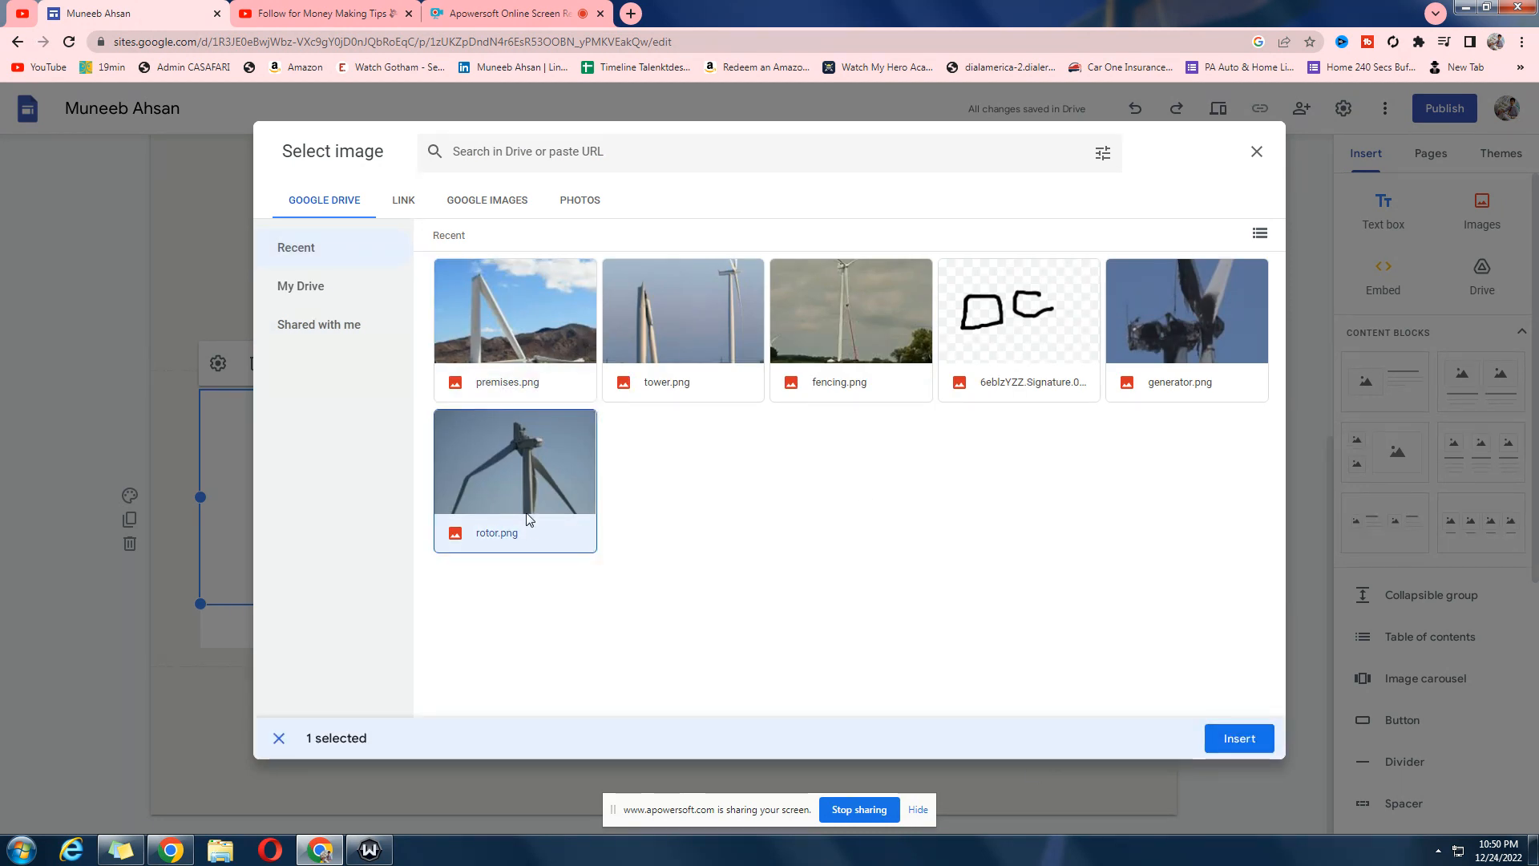
{"action": "left_click", "coordinate": [1237, 732]}
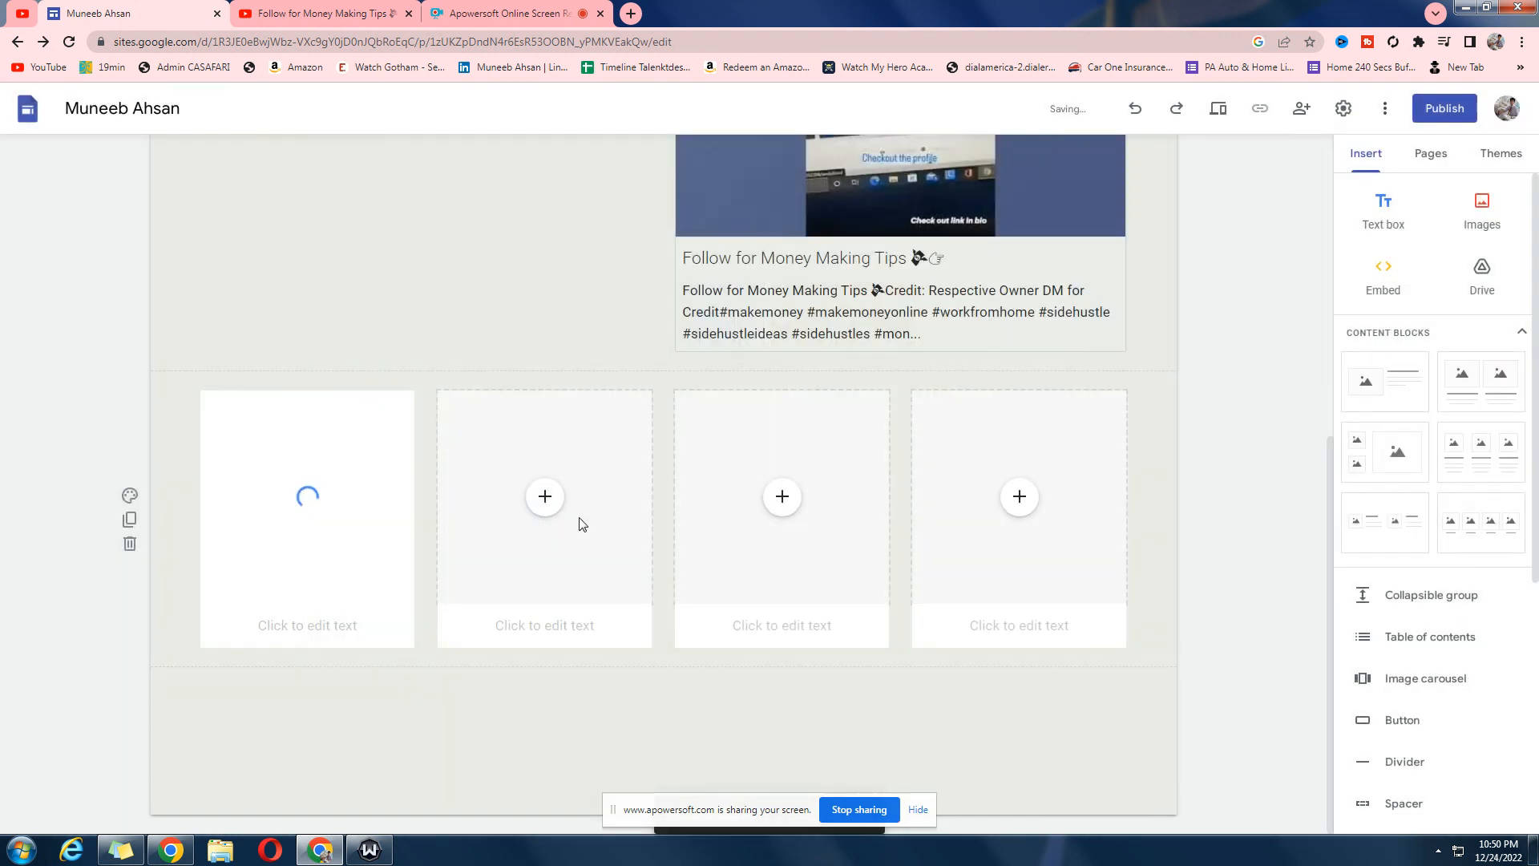
Upload the anime character image named "download" from the Downloads folder into the second placeholder of the four-image block
{"action": "left_click", "coordinate": [545, 496]}
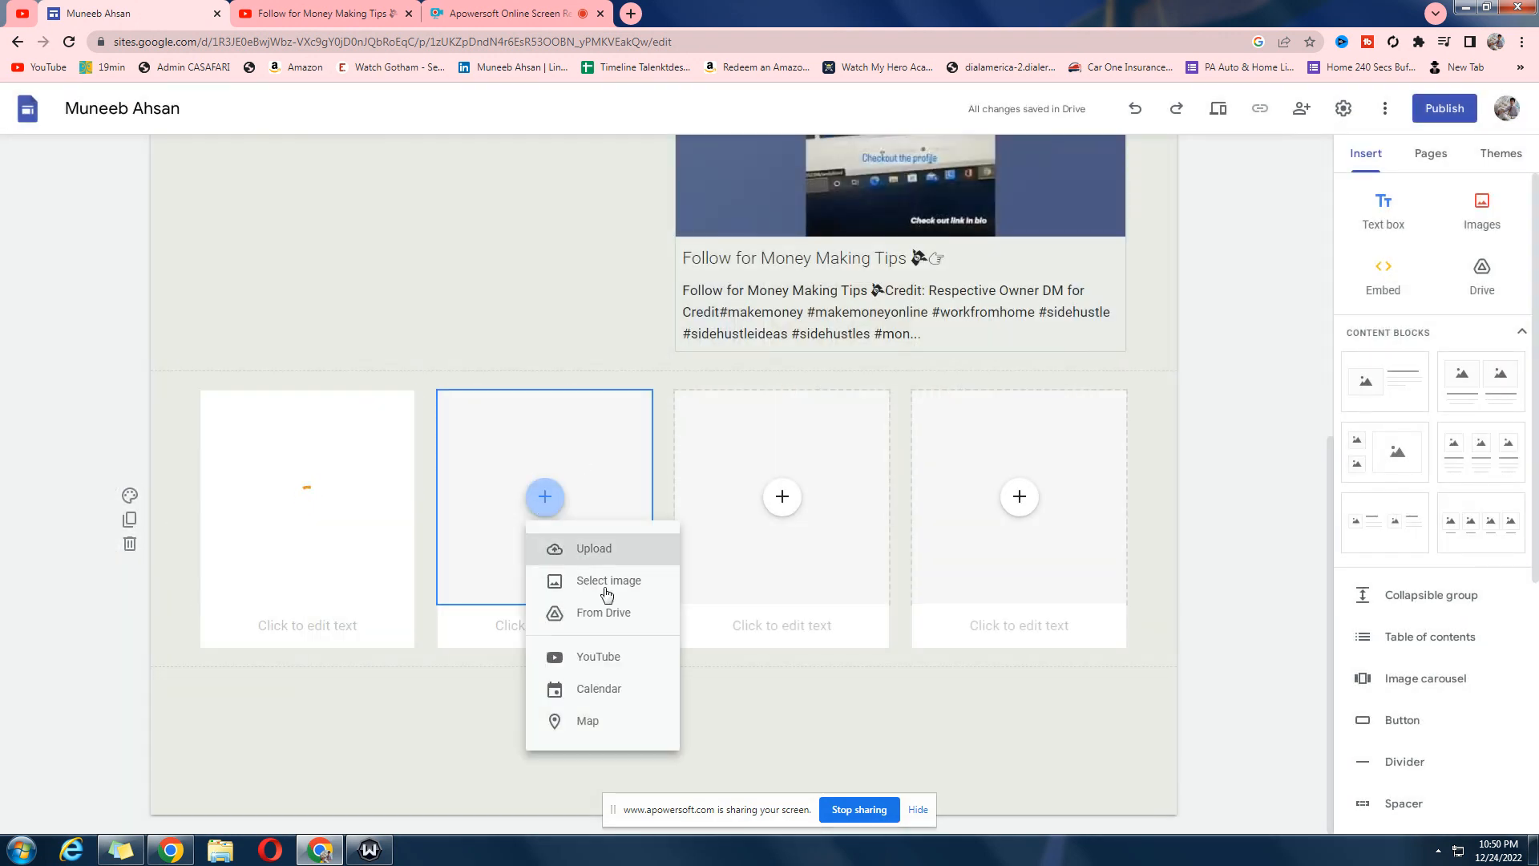
{"action": "left_click", "coordinate": [604, 545]}
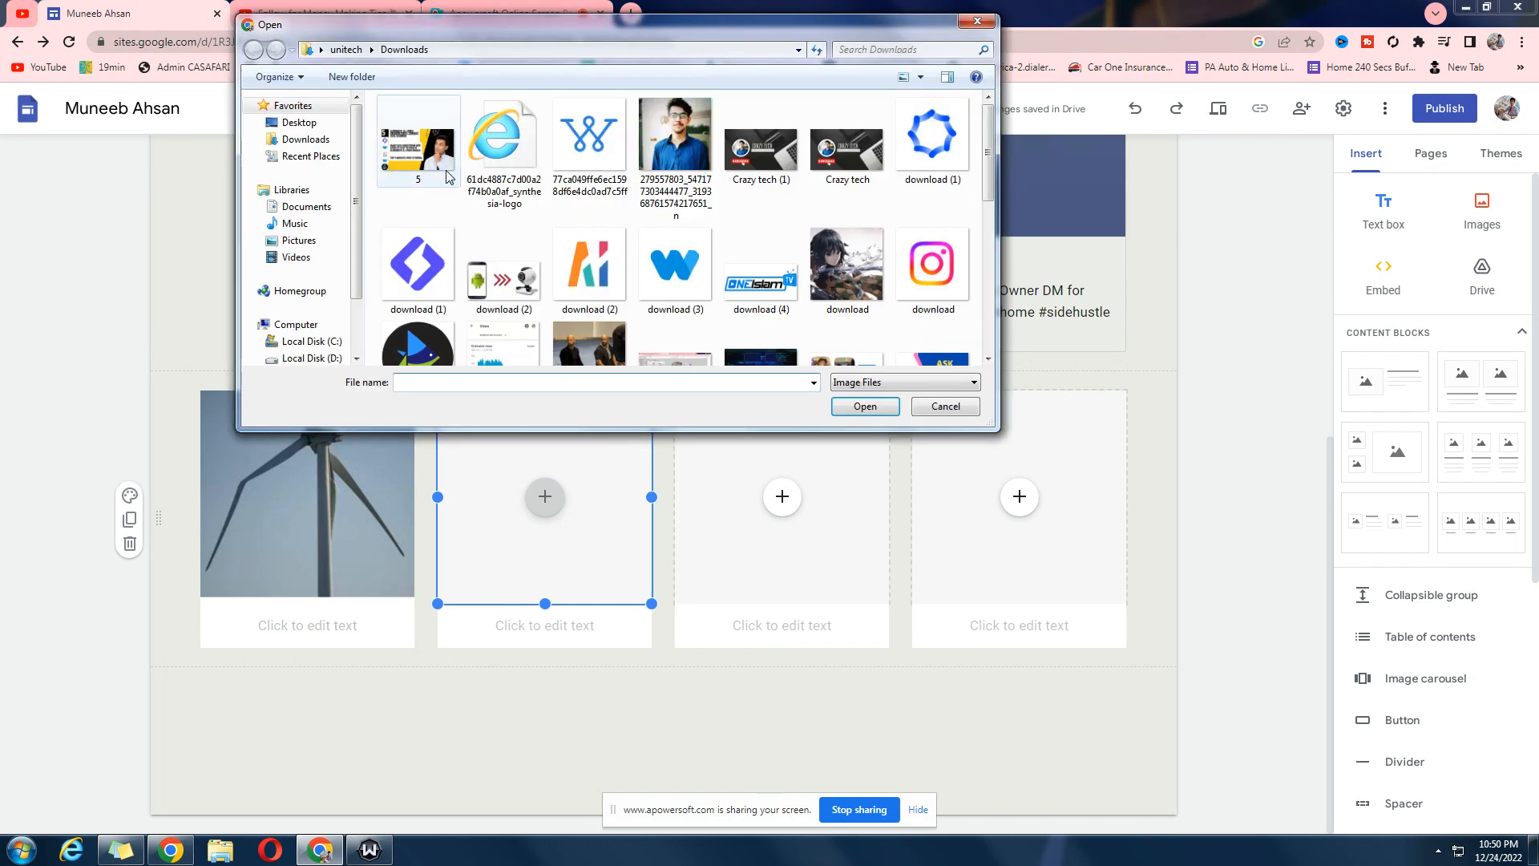
{"action": "left_click", "coordinate": [847, 268]}
{"action": "left_click", "coordinate": [865, 409]}
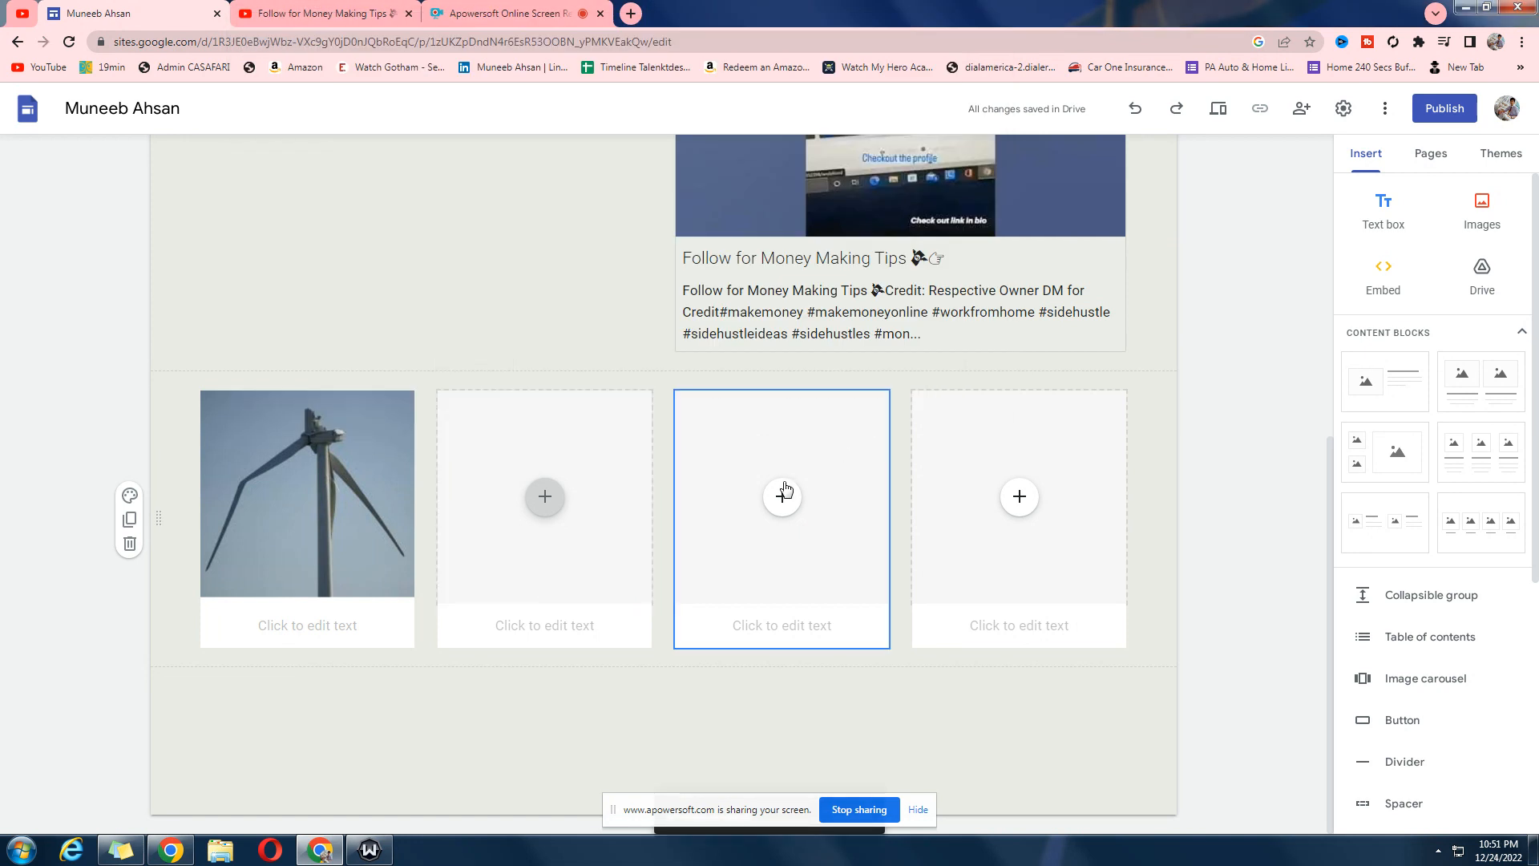
{"action": "left_click", "coordinate": [784, 485]}
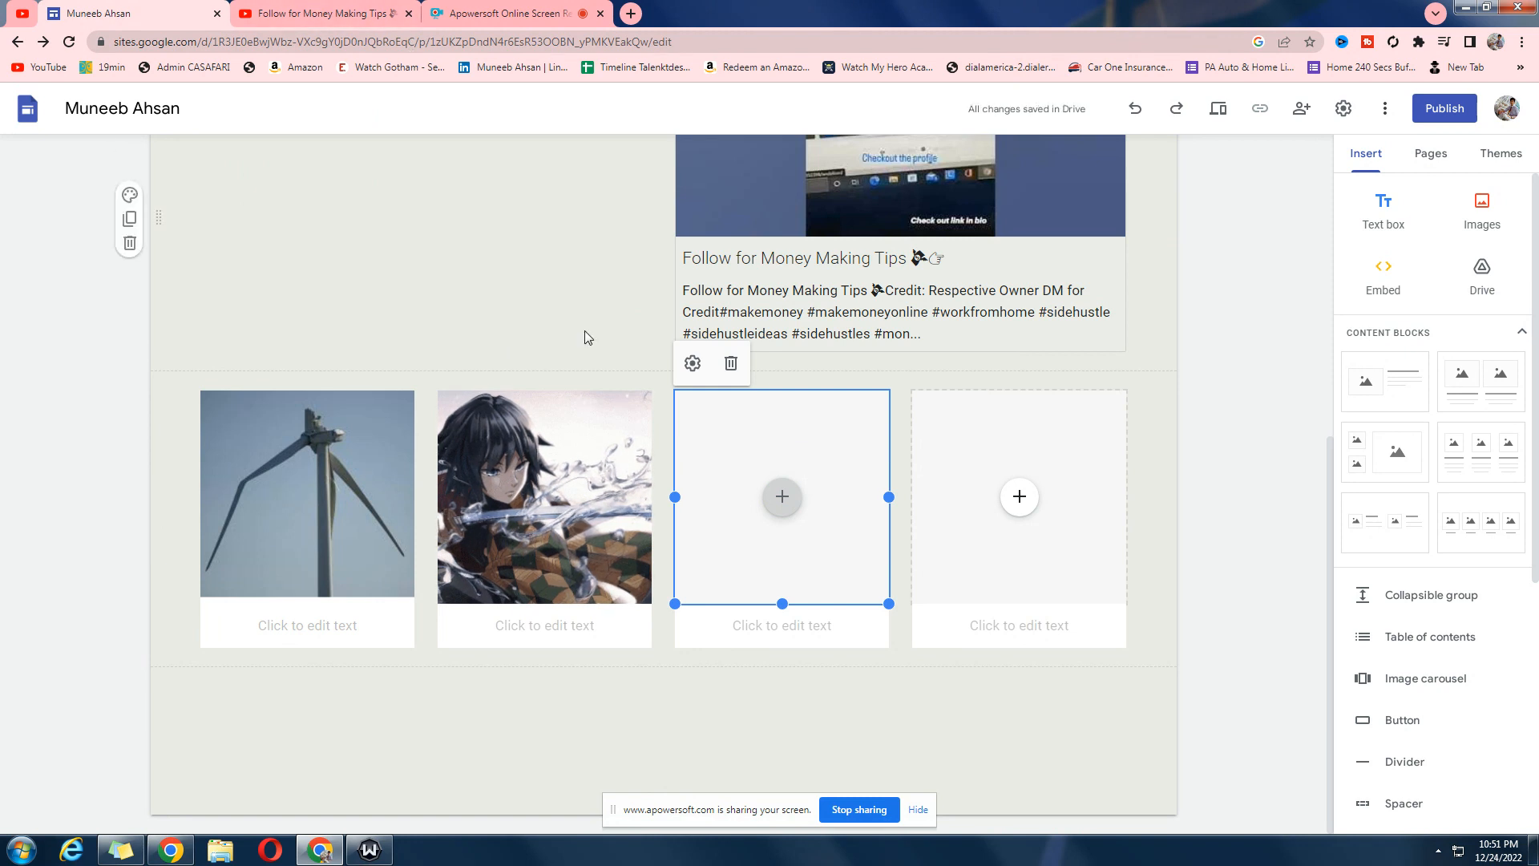
{"action": "left_click", "coordinate": [513, 13]}
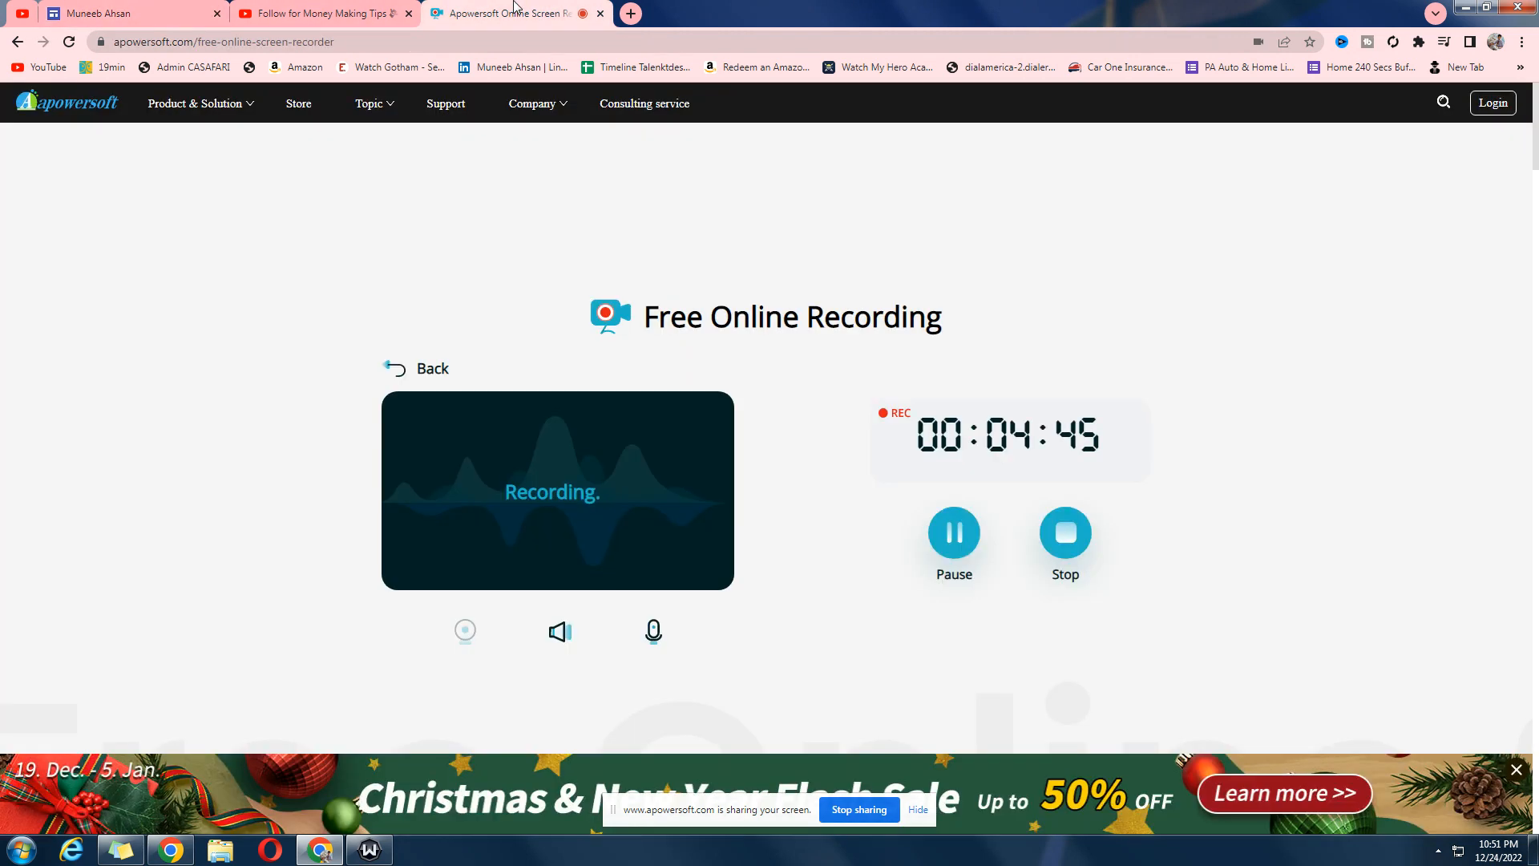
{"action": "left_click", "coordinate": [954, 533]}
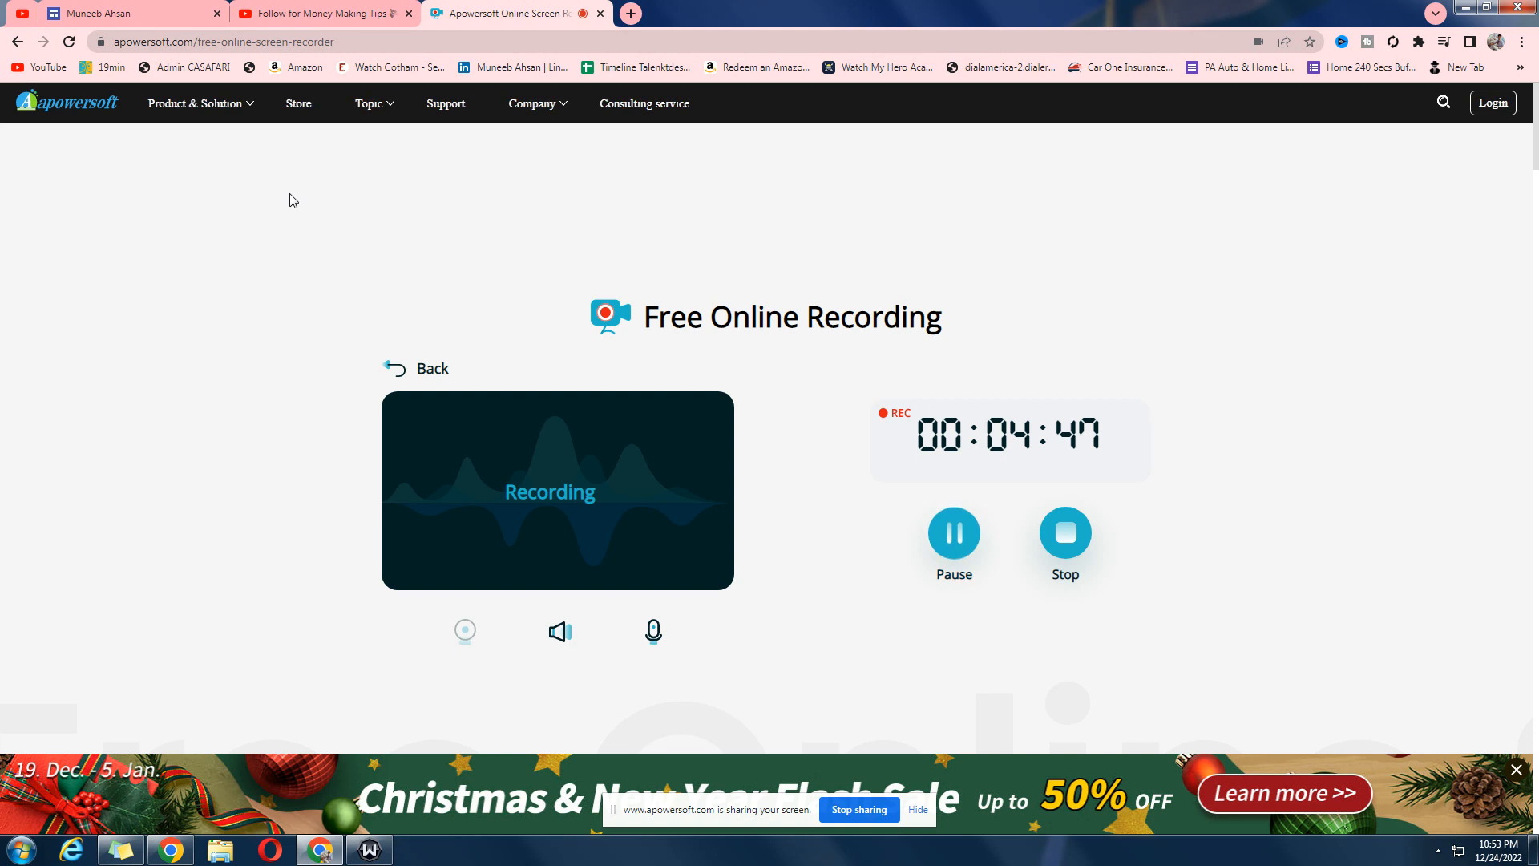
{"action": "left_click", "coordinate": [289, 12]}
{"action": "left_click", "coordinate": [133, 8]}
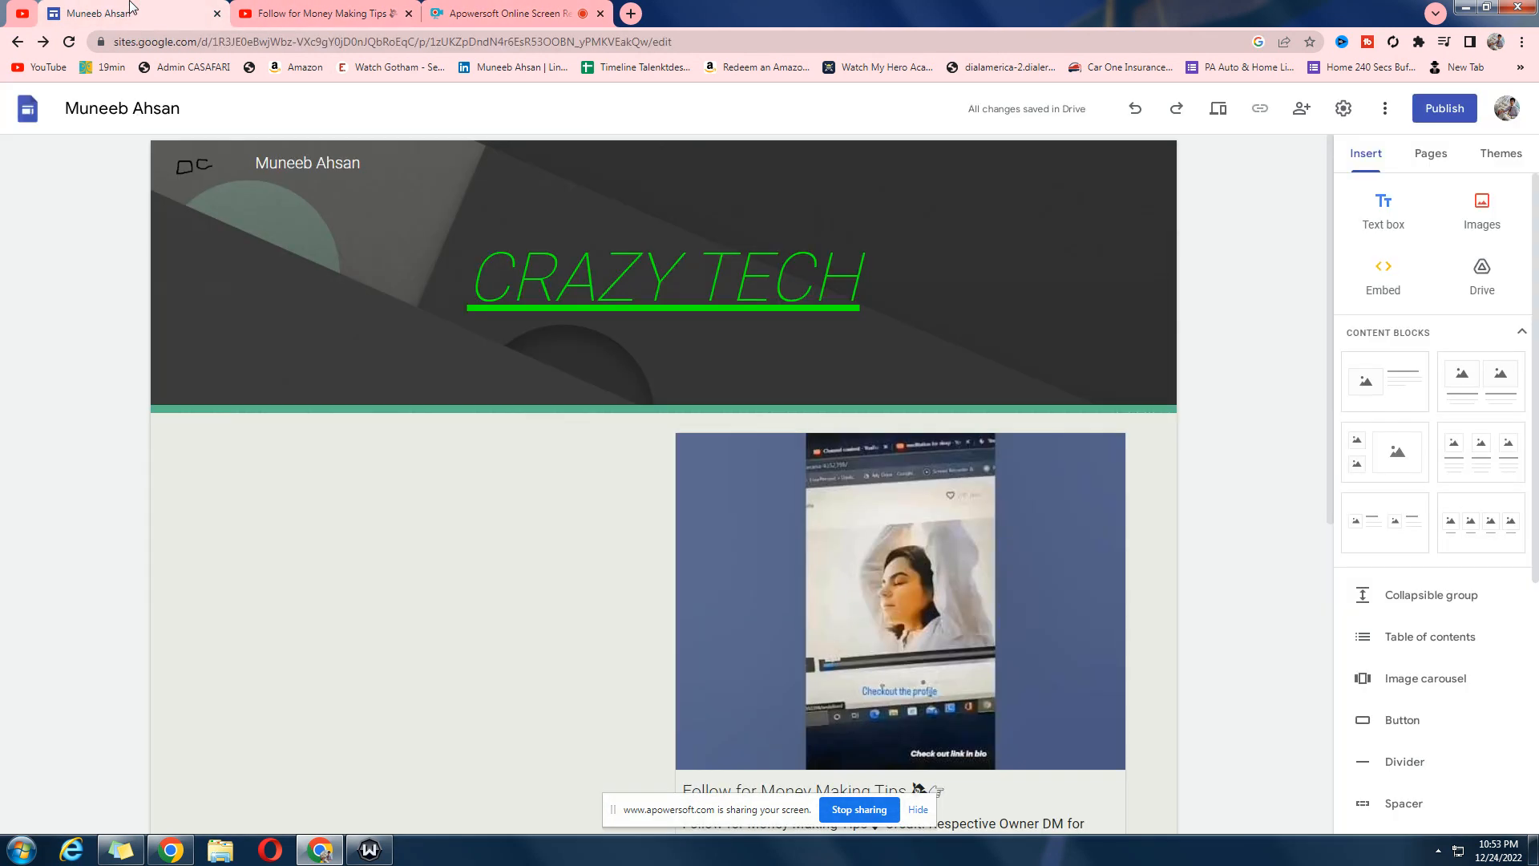
Examine the images in the four-image block and the text formatting of their captions
{"action": "scroll", "coordinate": [630, 295], "scroll_direction": "down", "scroll_amount": 7}
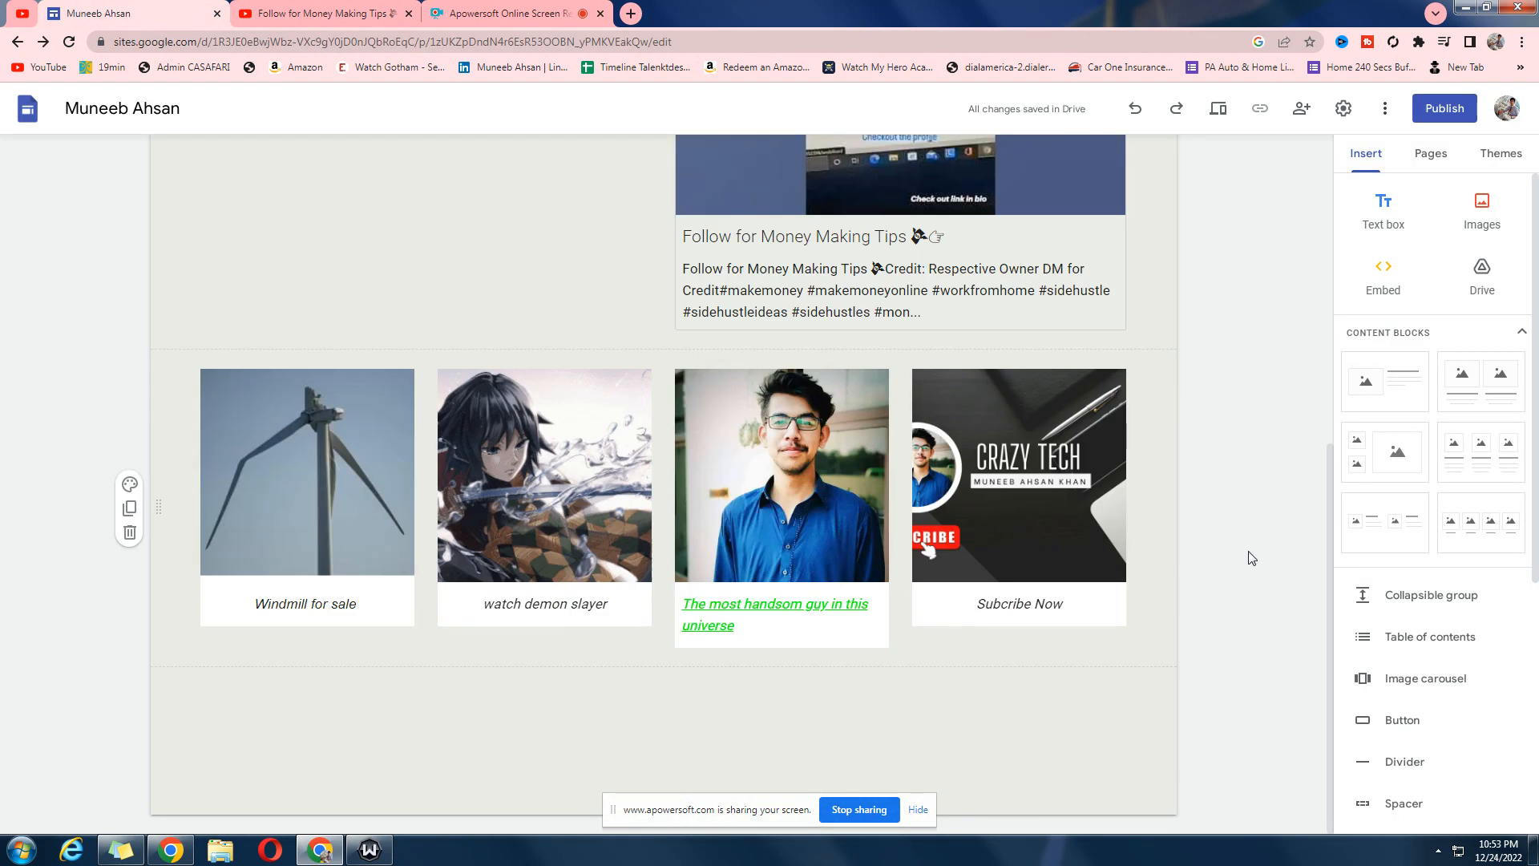
{"action": "triple_click", "coordinate": [310, 610]}
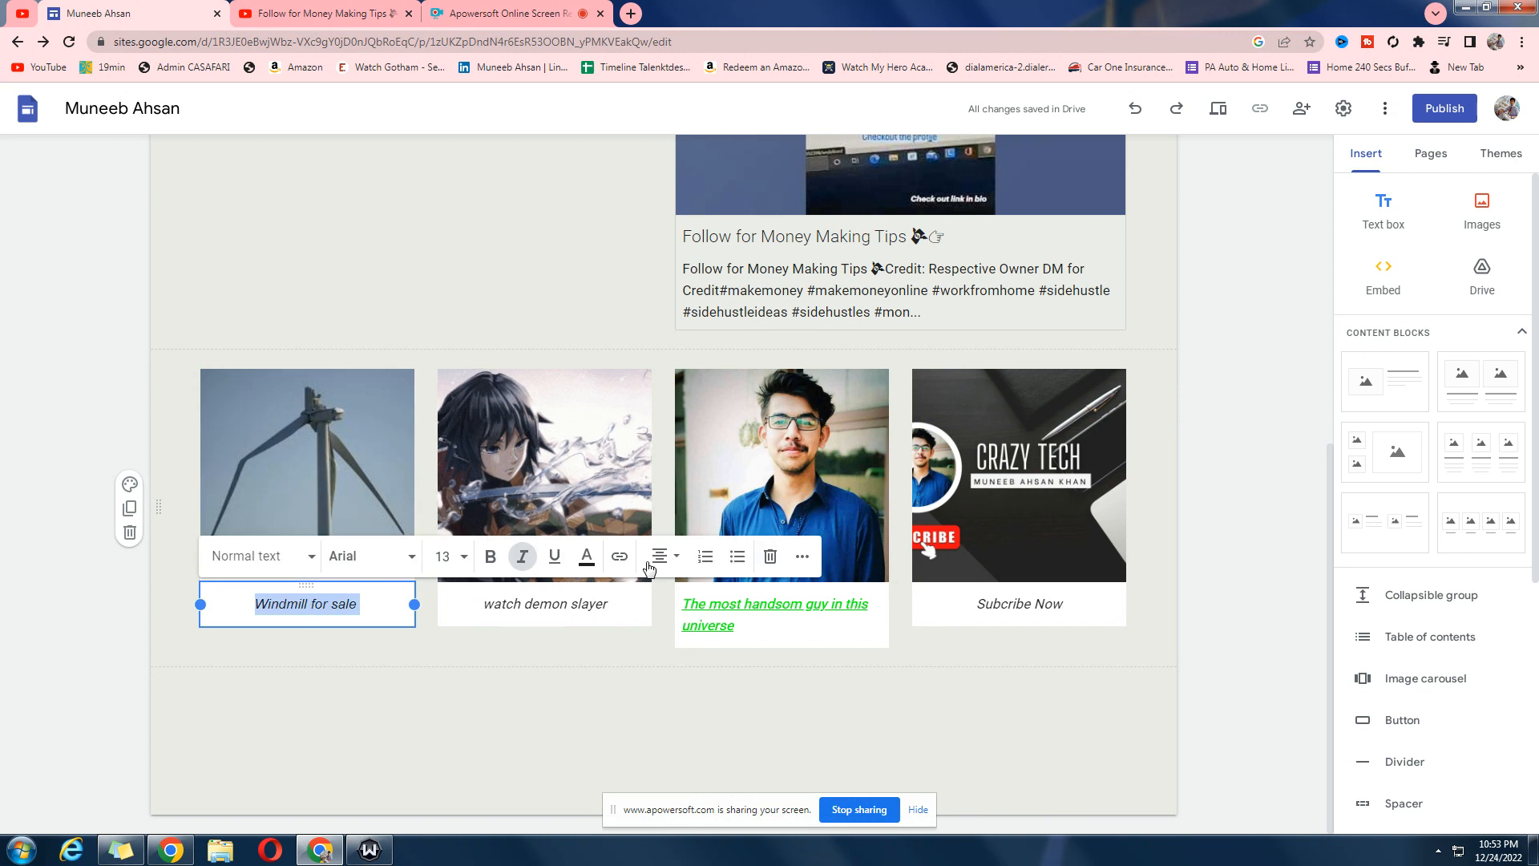
{"action": "left_click", "coordinate": [814, 639]}
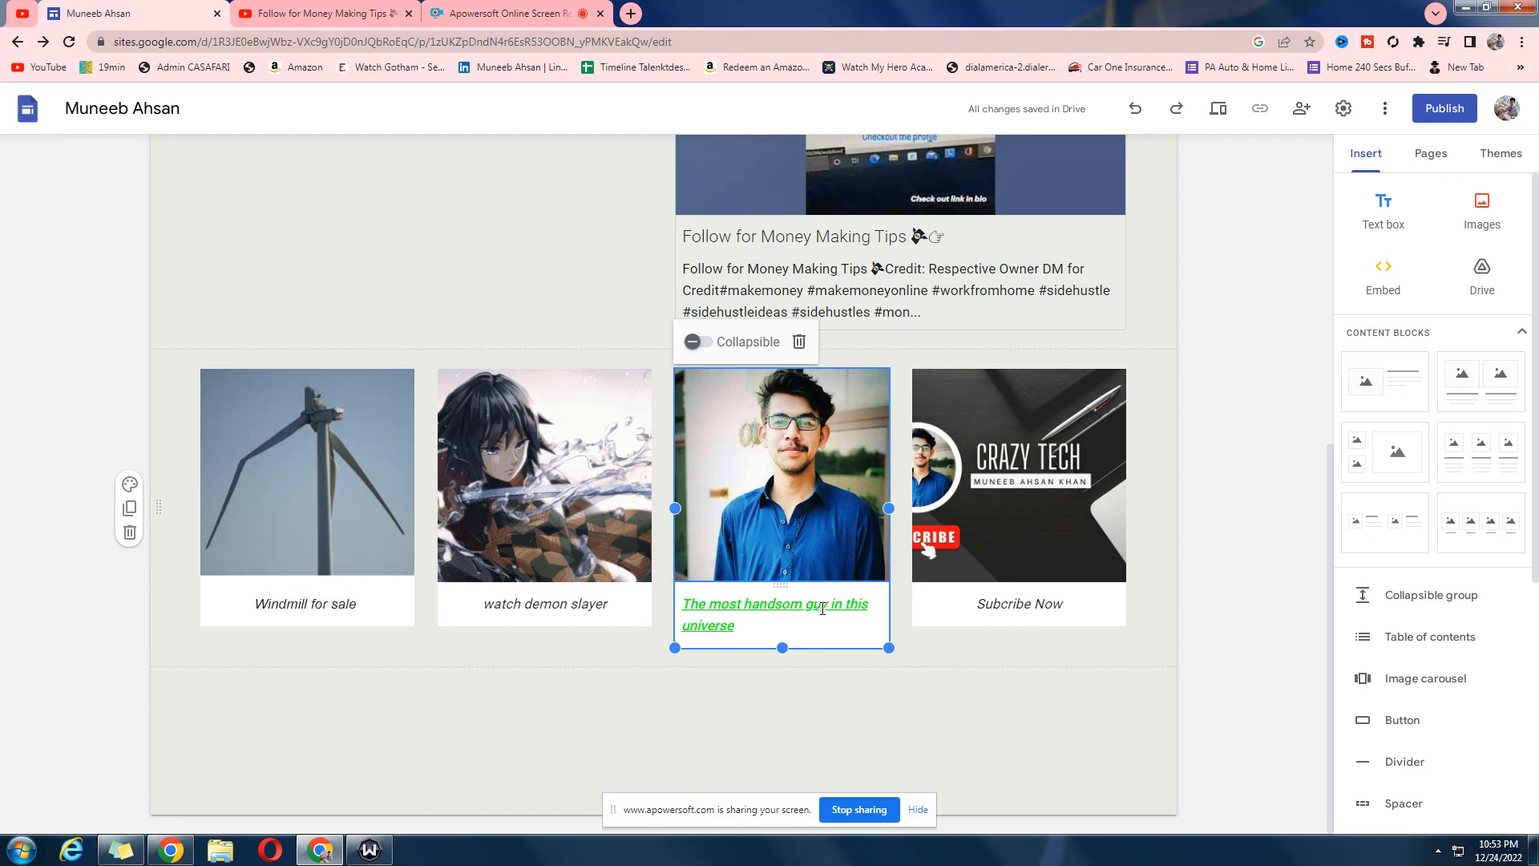
{"action": "triple_click", "coordinate": [822, 609]}
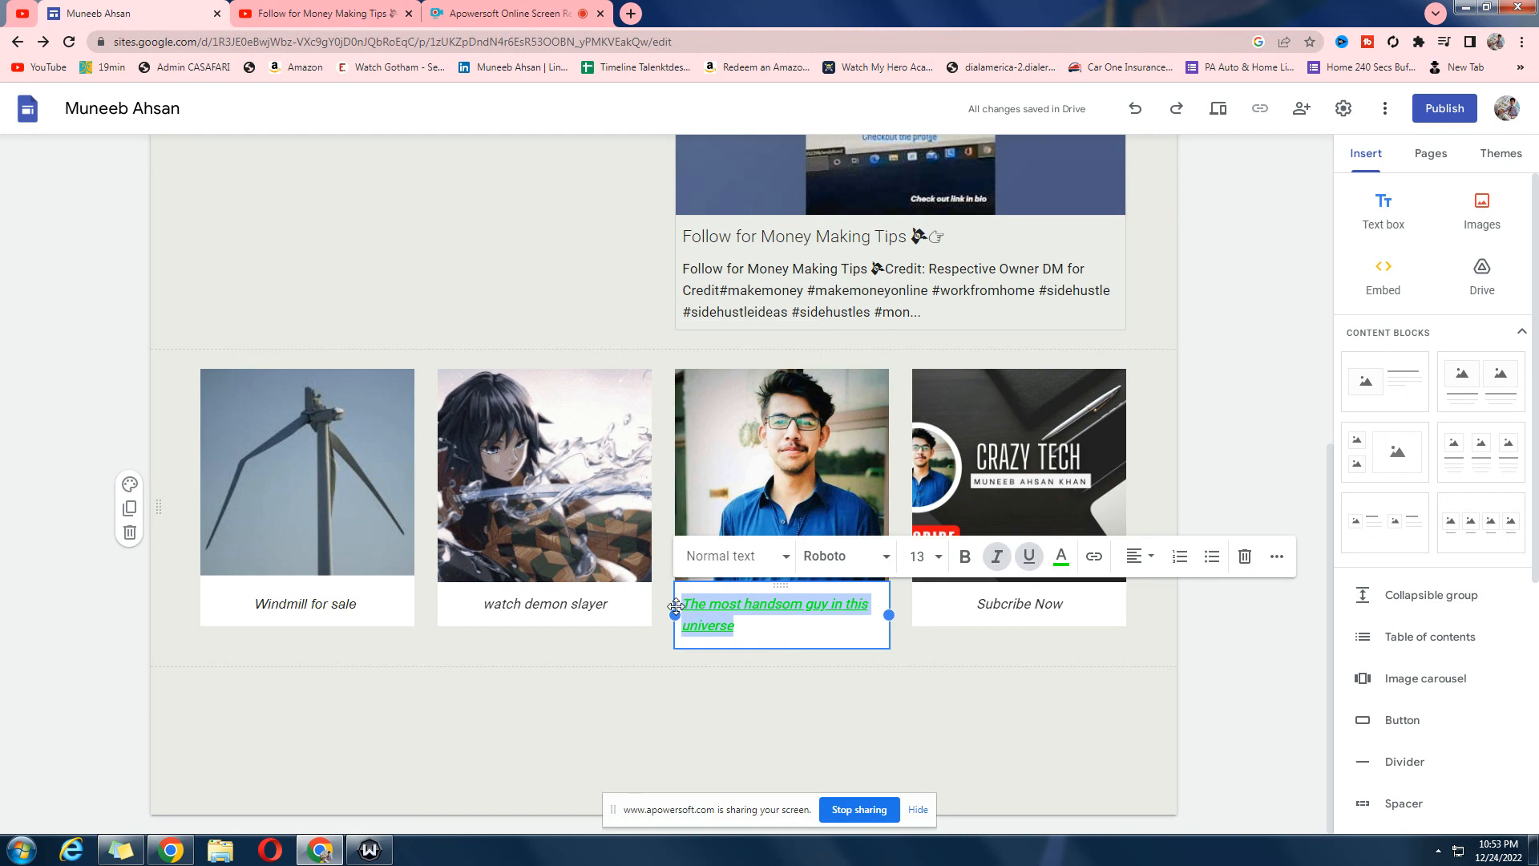
{"action": "left_click", "coordinate": [776, 628]}
{"action": "left_click", "coordinate": [1138, 724]}
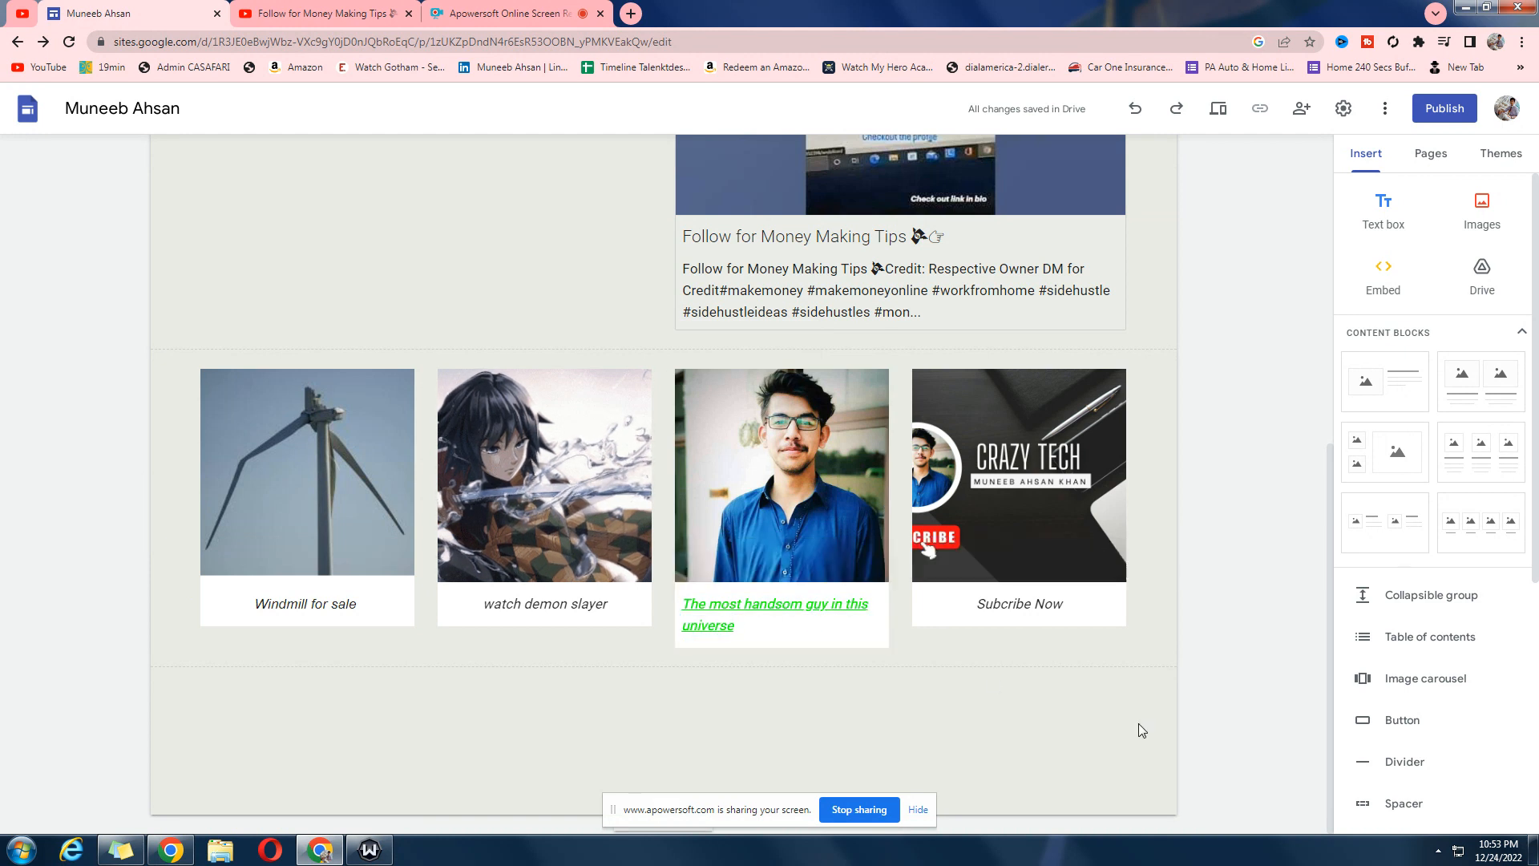
{"action": "triple_click", "coordinate": [1039, 605]}
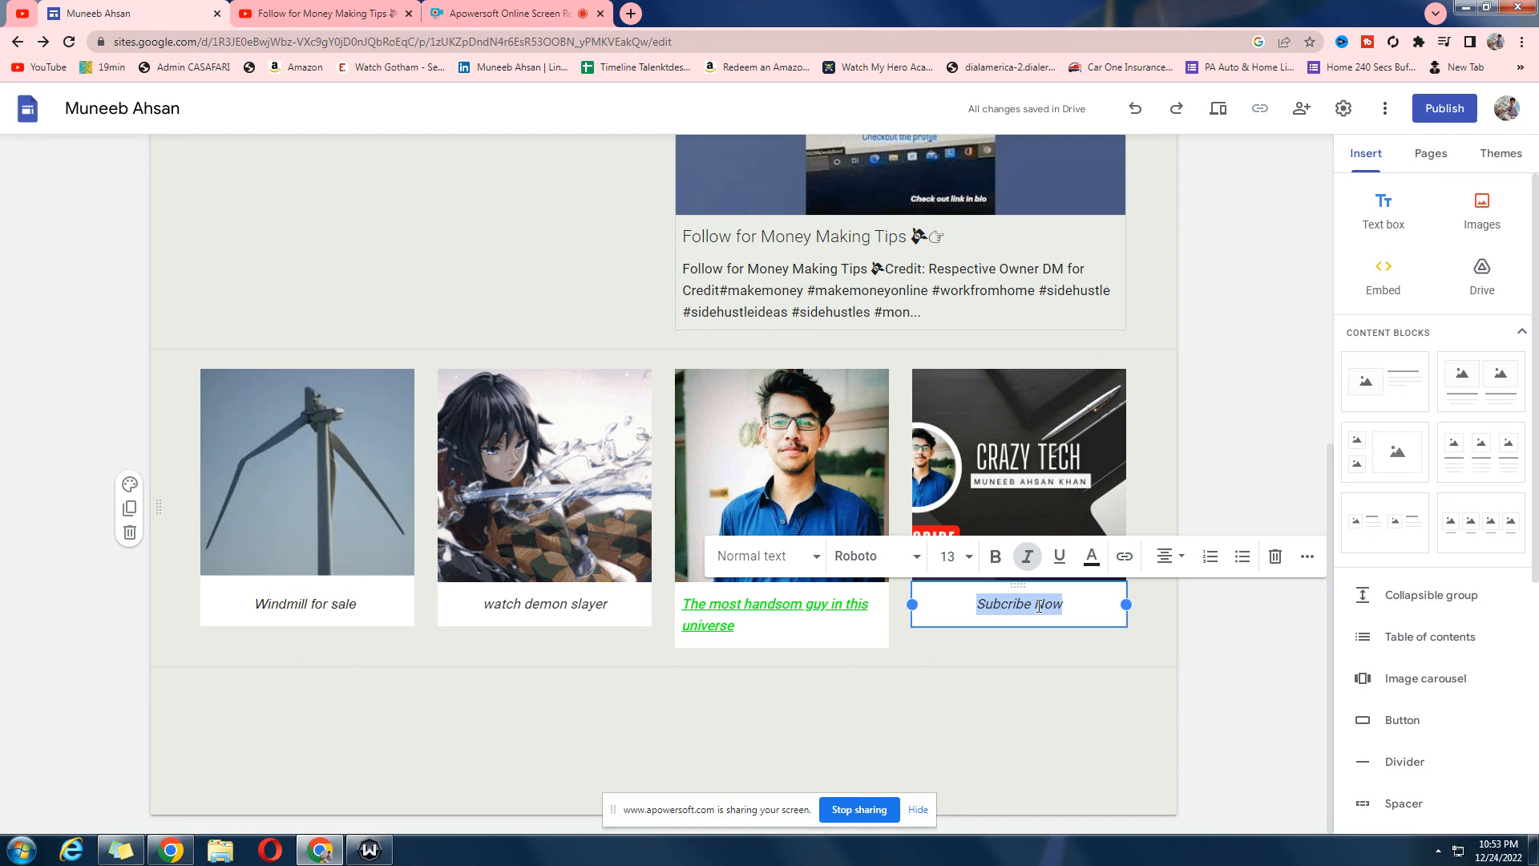
{"action": "left_click", "coordinate": [1006, 709]}
Add a text box, narrow it to half the page width and place it beside the embedded short beneath the header
{"action": "scroll", "coordinate": [930, 689], "scroll_direction": "up", "scroll_amount": 5}
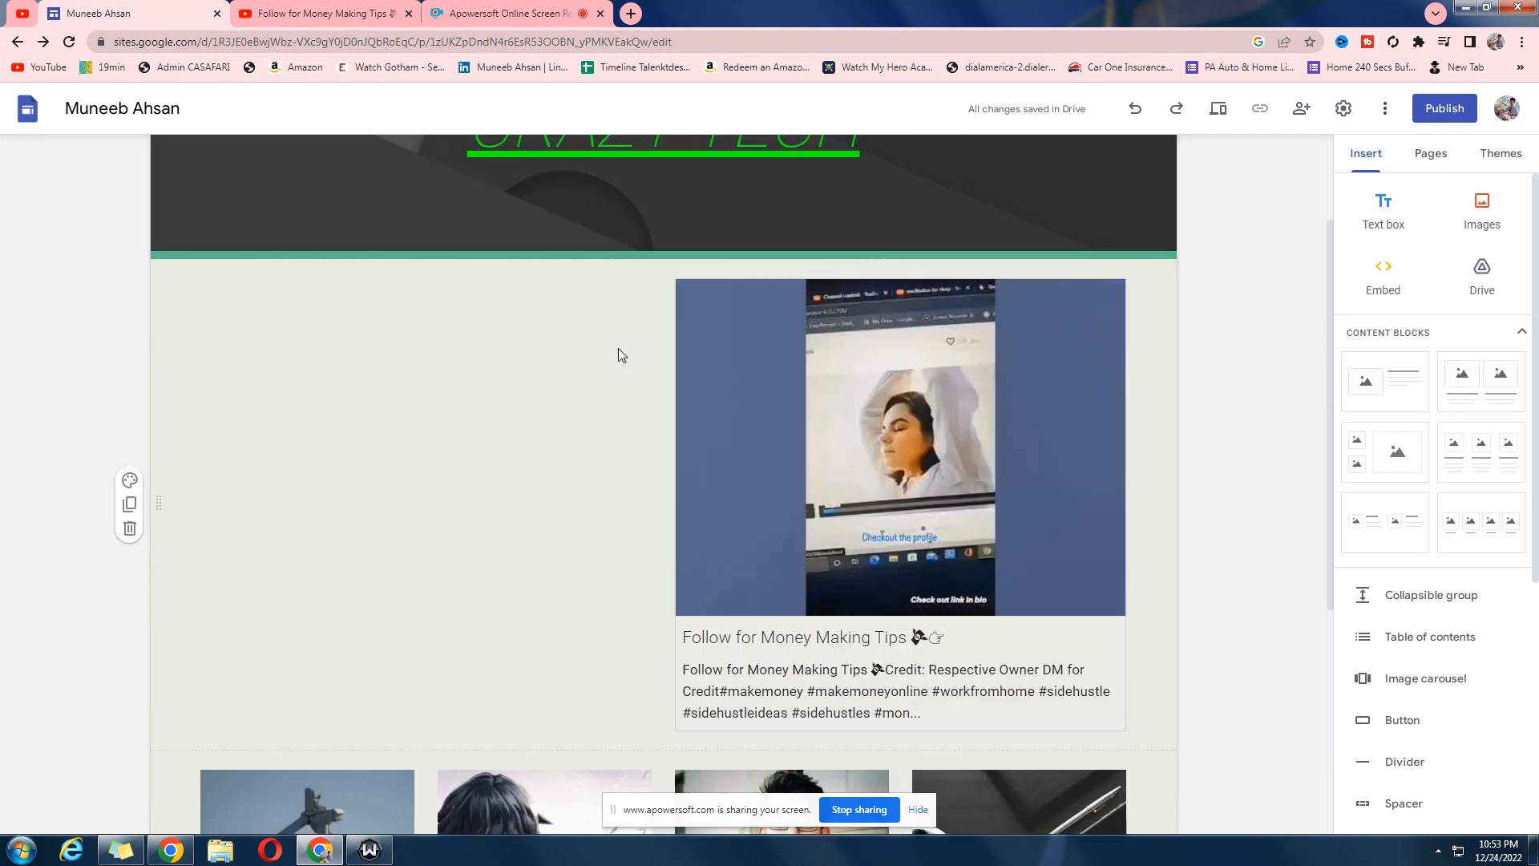
{"action": "left_click", "coordinate": [1383, 212]}
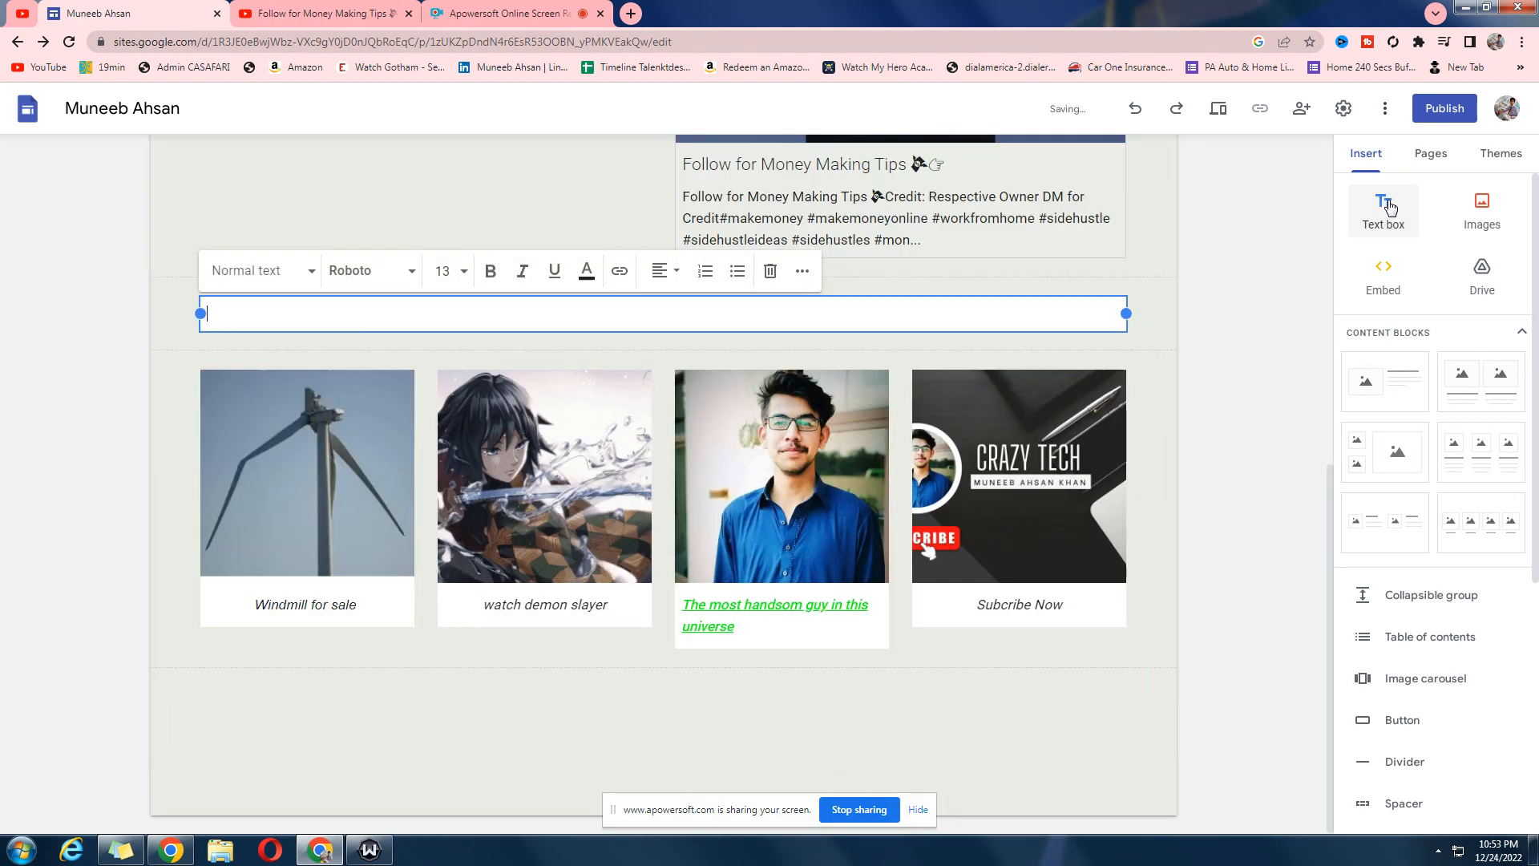
{"action": "scroll", "coordinate": [521, 489], "scroll_direction": "up", "scroll_amount": 2}
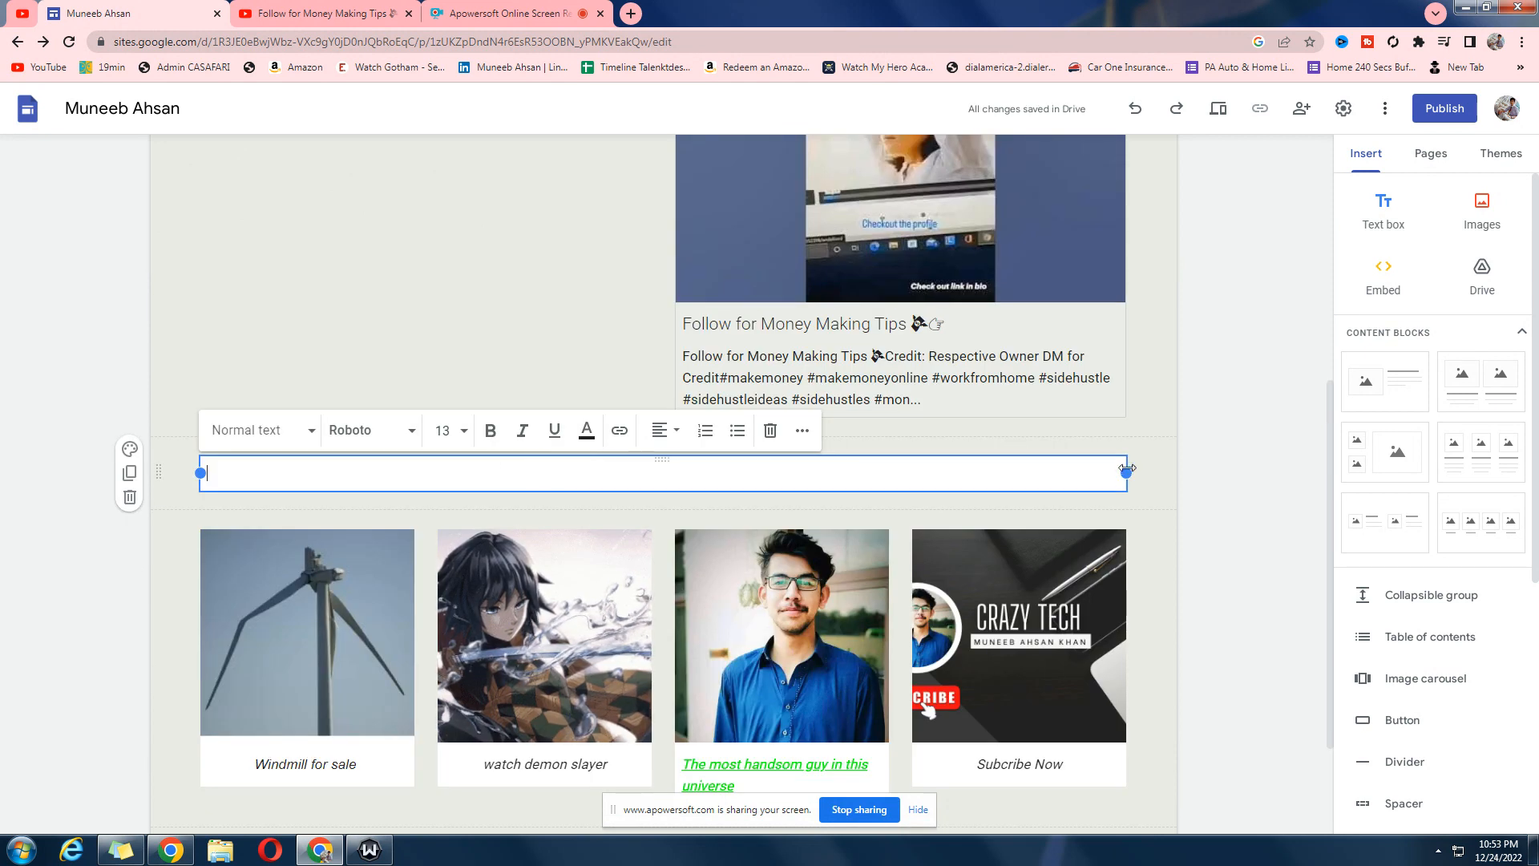
{"action": "left_click_drag", "start_coordinate": [1112, 472], "coordinate": [651, 472]}
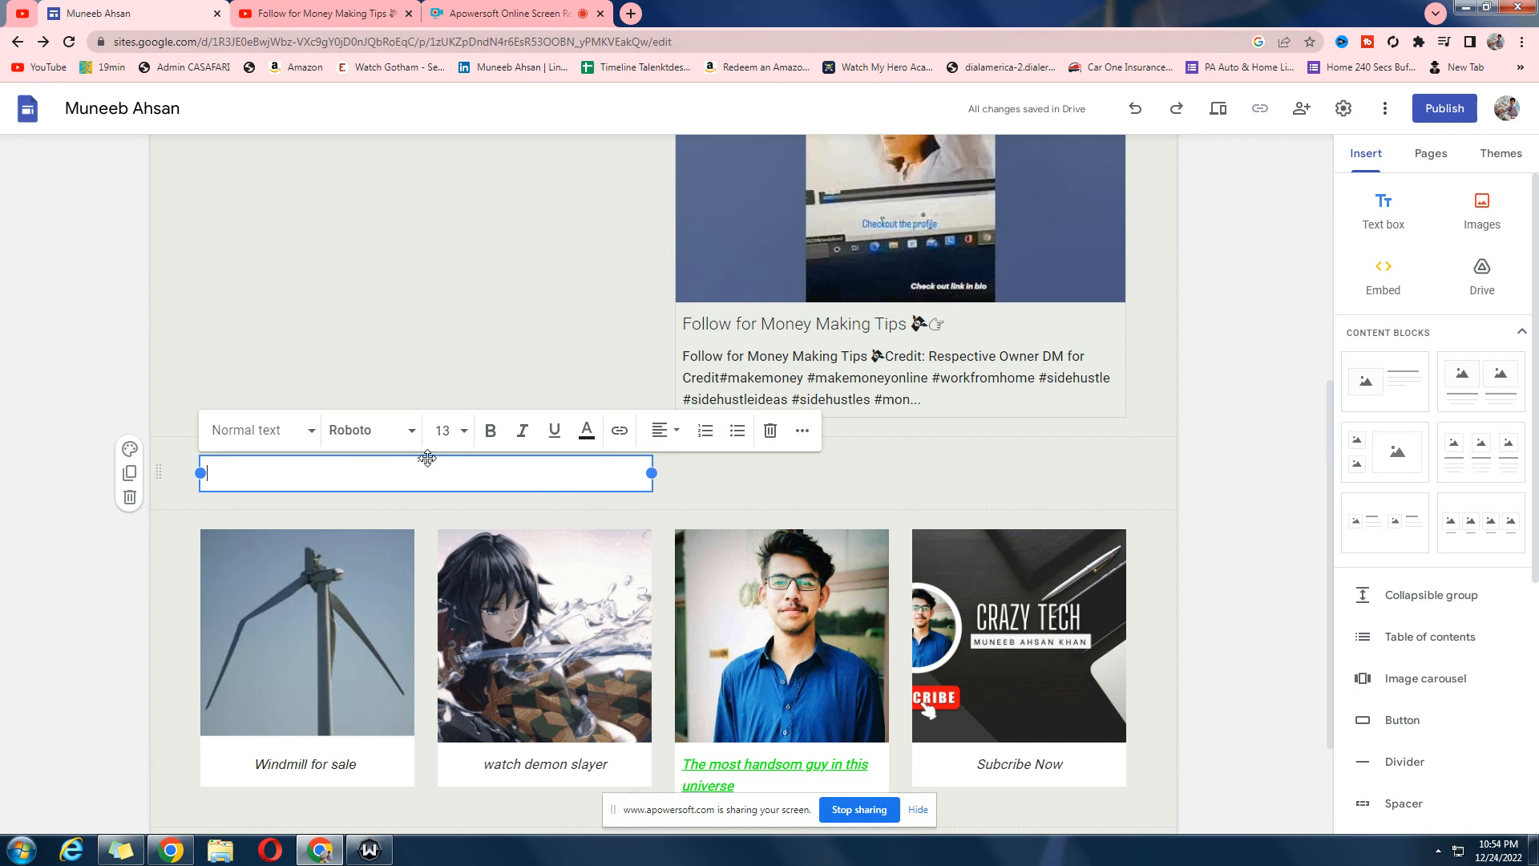
{"action": "left_click_drag", "start_coordinate": [425, 459], "coordinate": [412, 338]}
{"action": "scroll", "coordinate": [433, 353], "scroll_direction": "up", "scroll_amount": 4}
Enter "this was my old youtube channel" in the new text box beside the embedded short
{"action": "left_click", "coordinate": [377, 443]}
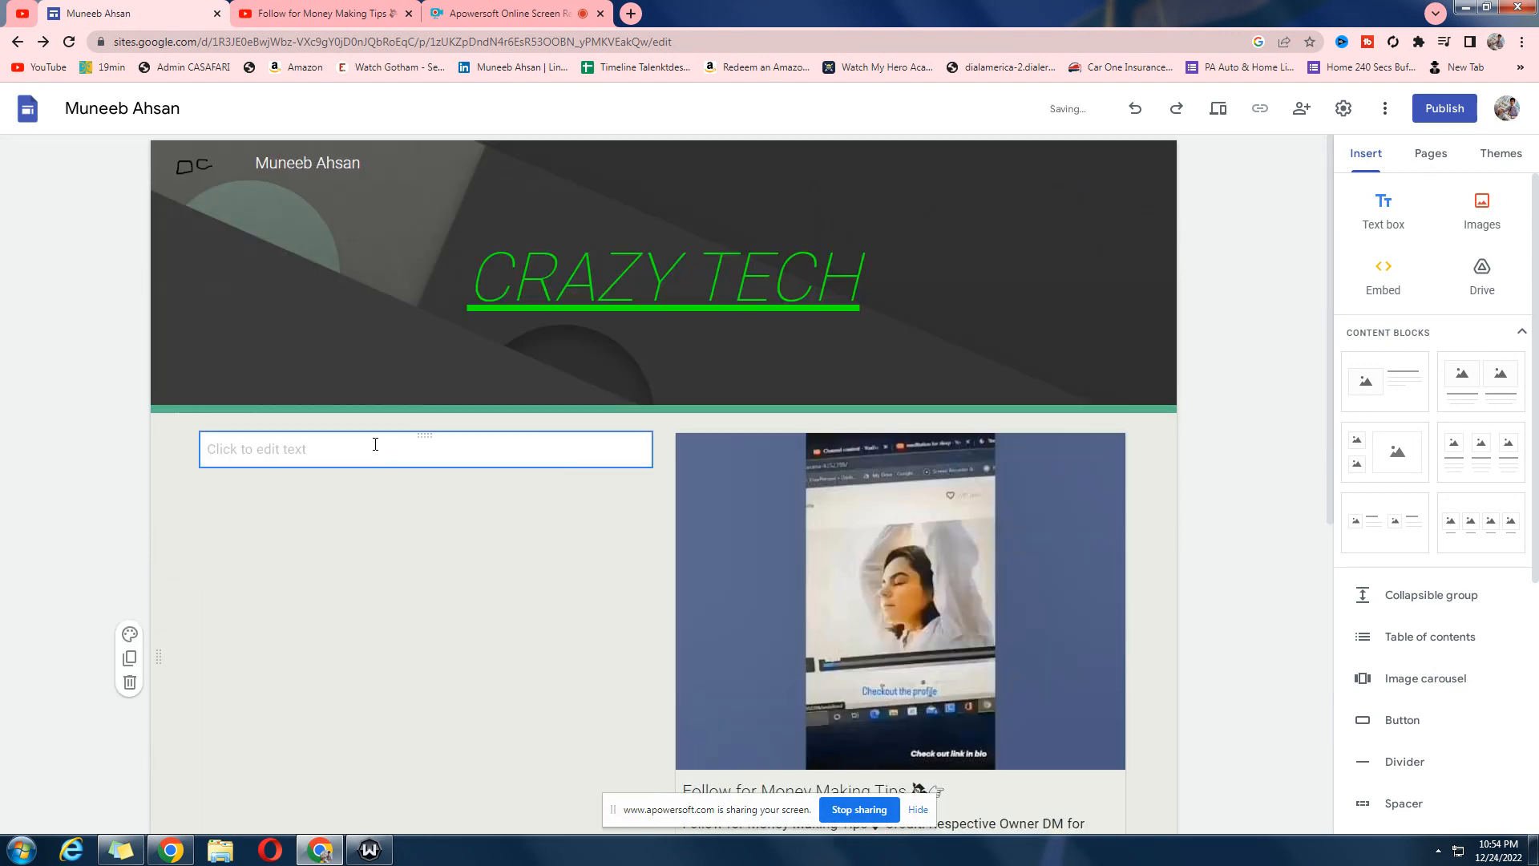
{"action": "type", "text": "this was my old youtube channel"}
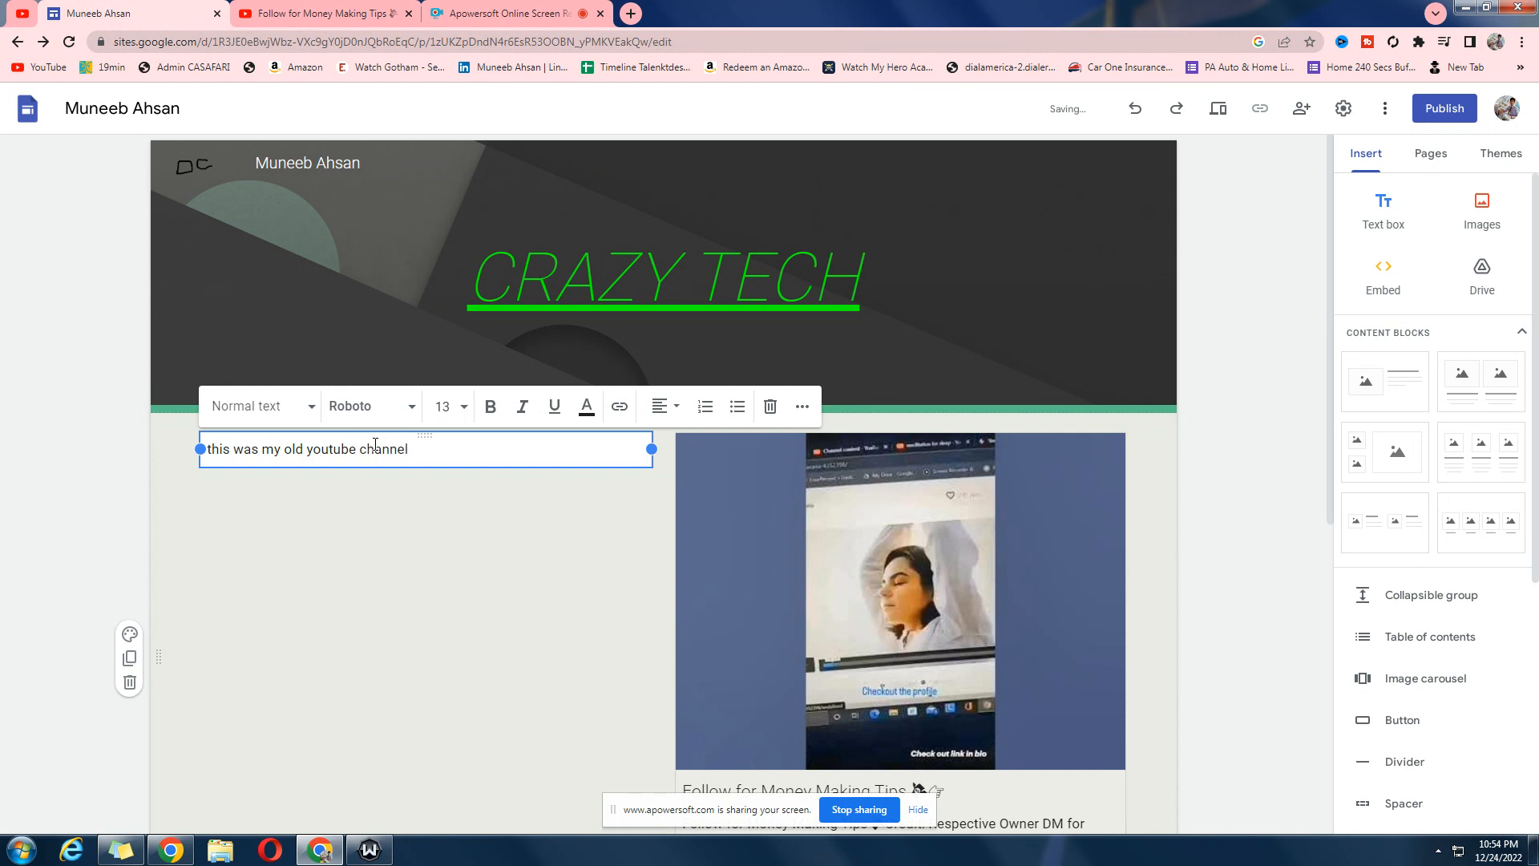
{"action": "left_click", "coordinate": [416, 669]}
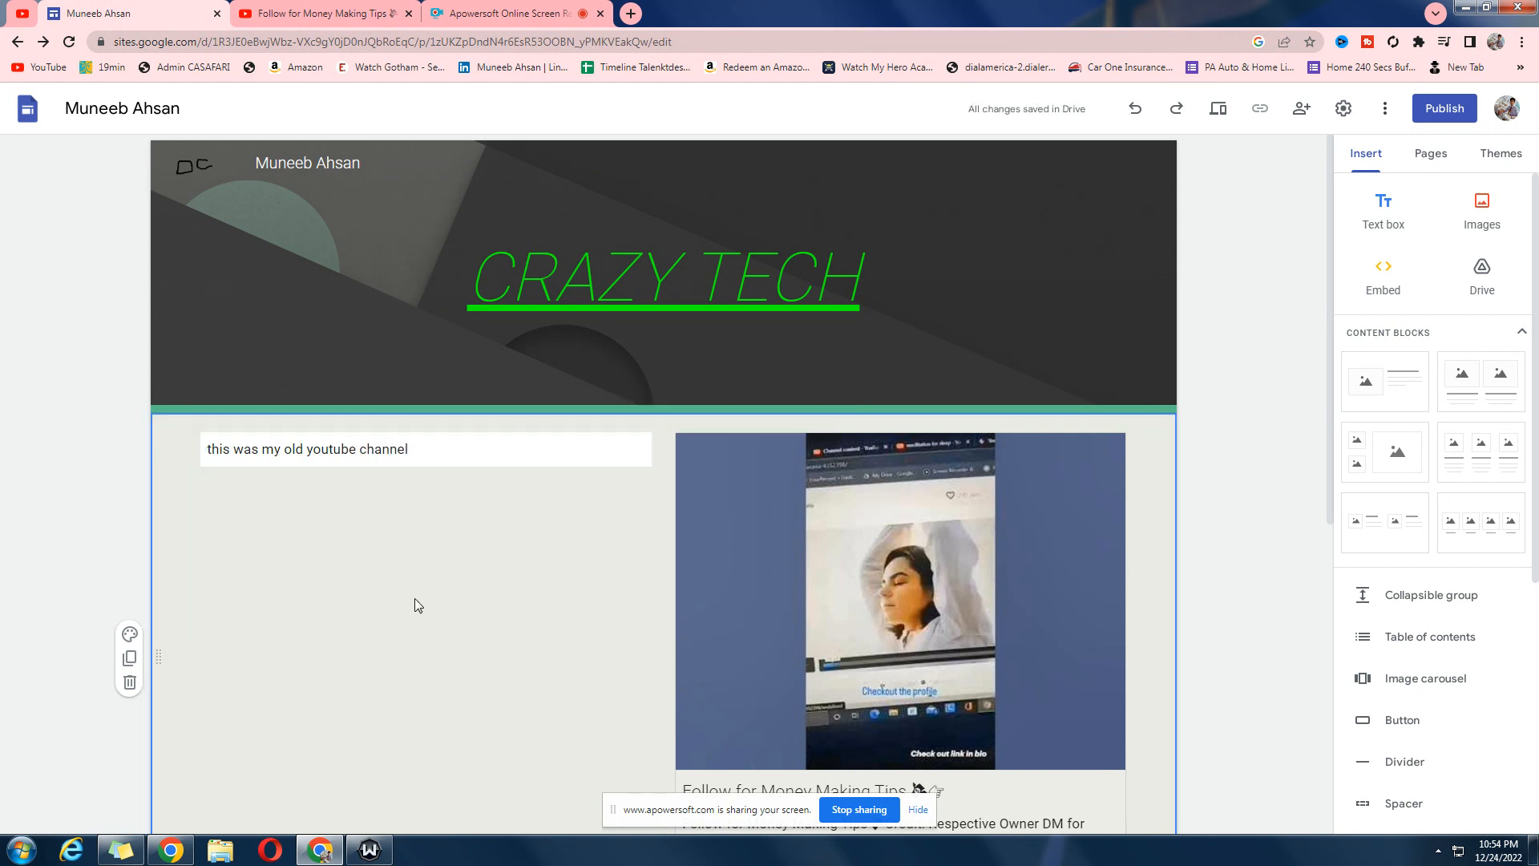
Review the home page layout from the header down to the captioned four-image block
{"action": "scroll", "coordinate": [452, 594], "scroll_direction": "down", "scroll_amount": 5}
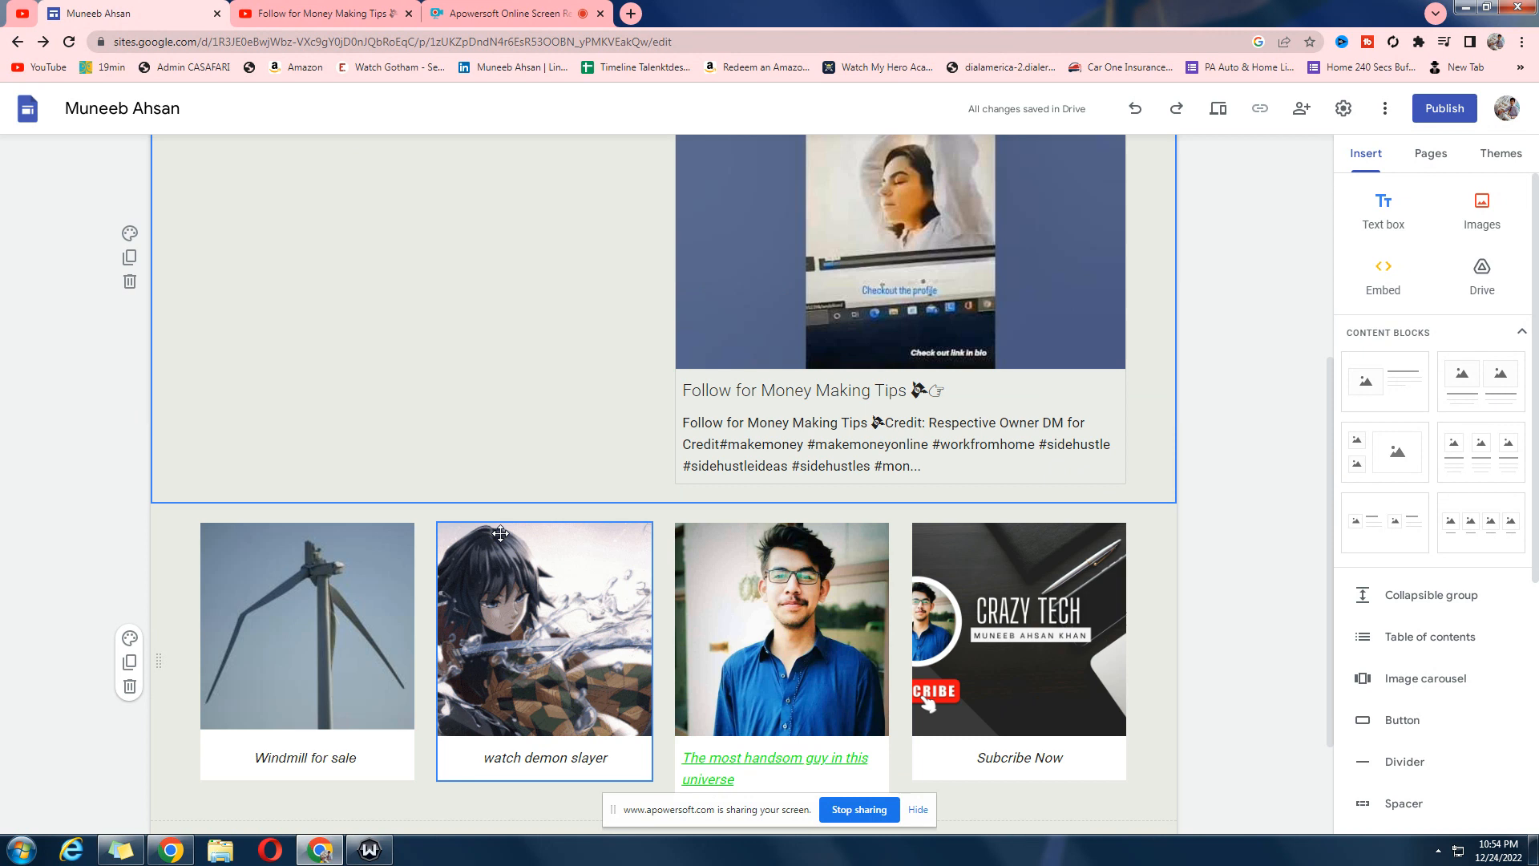
{"action": "scroll", "coordinate": [660, 515], "scroll_direction": "down", "scroll_amount": 2}
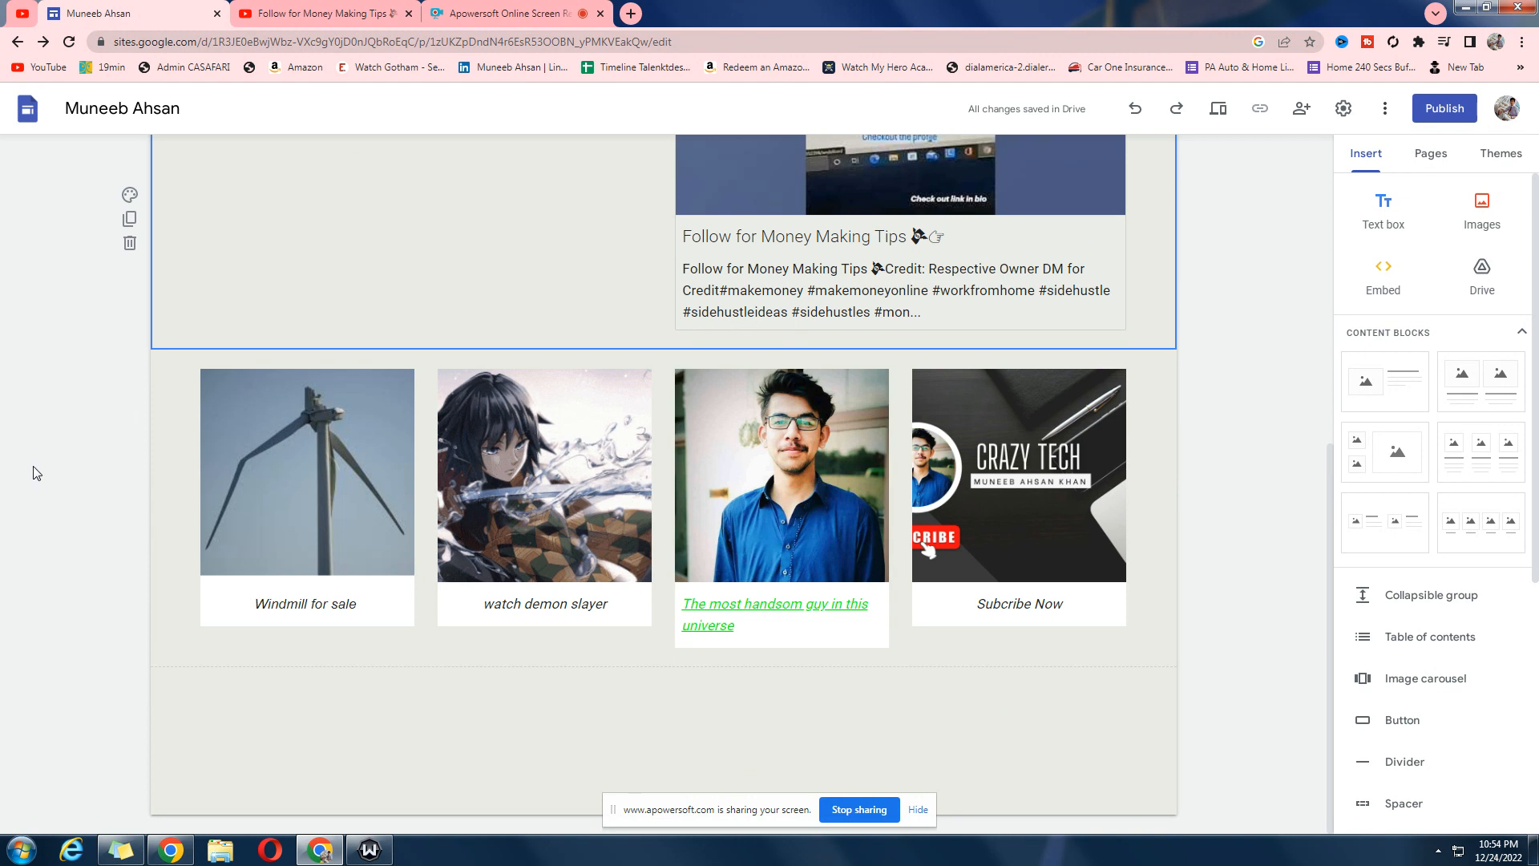
{"action": "left_click", "coordinate": [590, 733]}
{"action": "scroll", "coordinate": [590, 731], "scroll_direction": "up", "scroll_amount": 7}
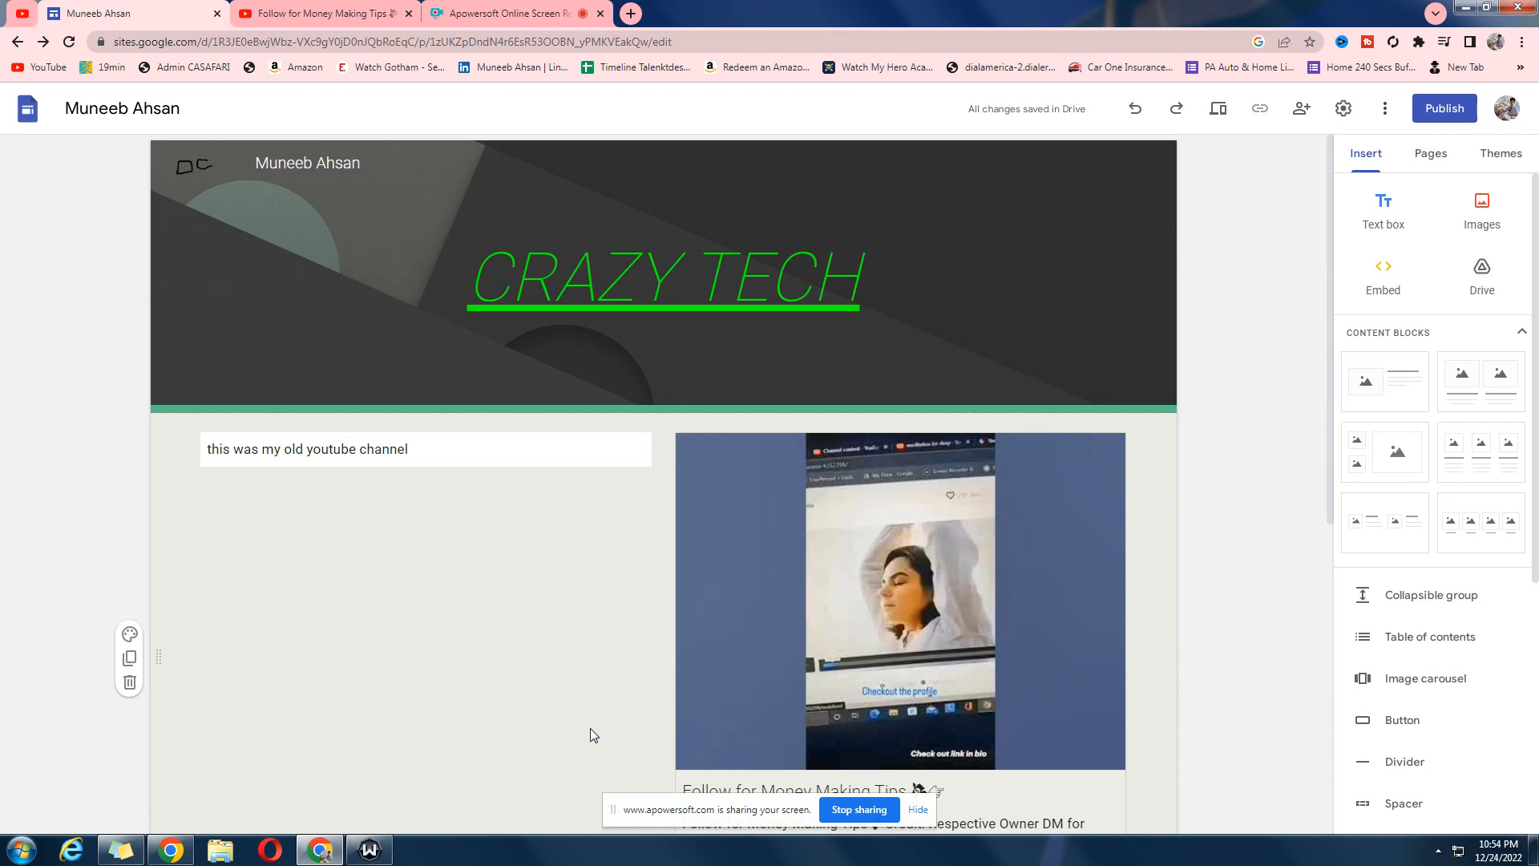
{"action": "scroll", "coordinate": [1246, 601], "scroll_direction": "down", "scroll_amount": 3}
{"action": "scroll", "coordinate": [1246, 601], "scroll_direction": "up", "scroll_amount": 3}
{"action": "left_click", "coordinate": [758, 302]}
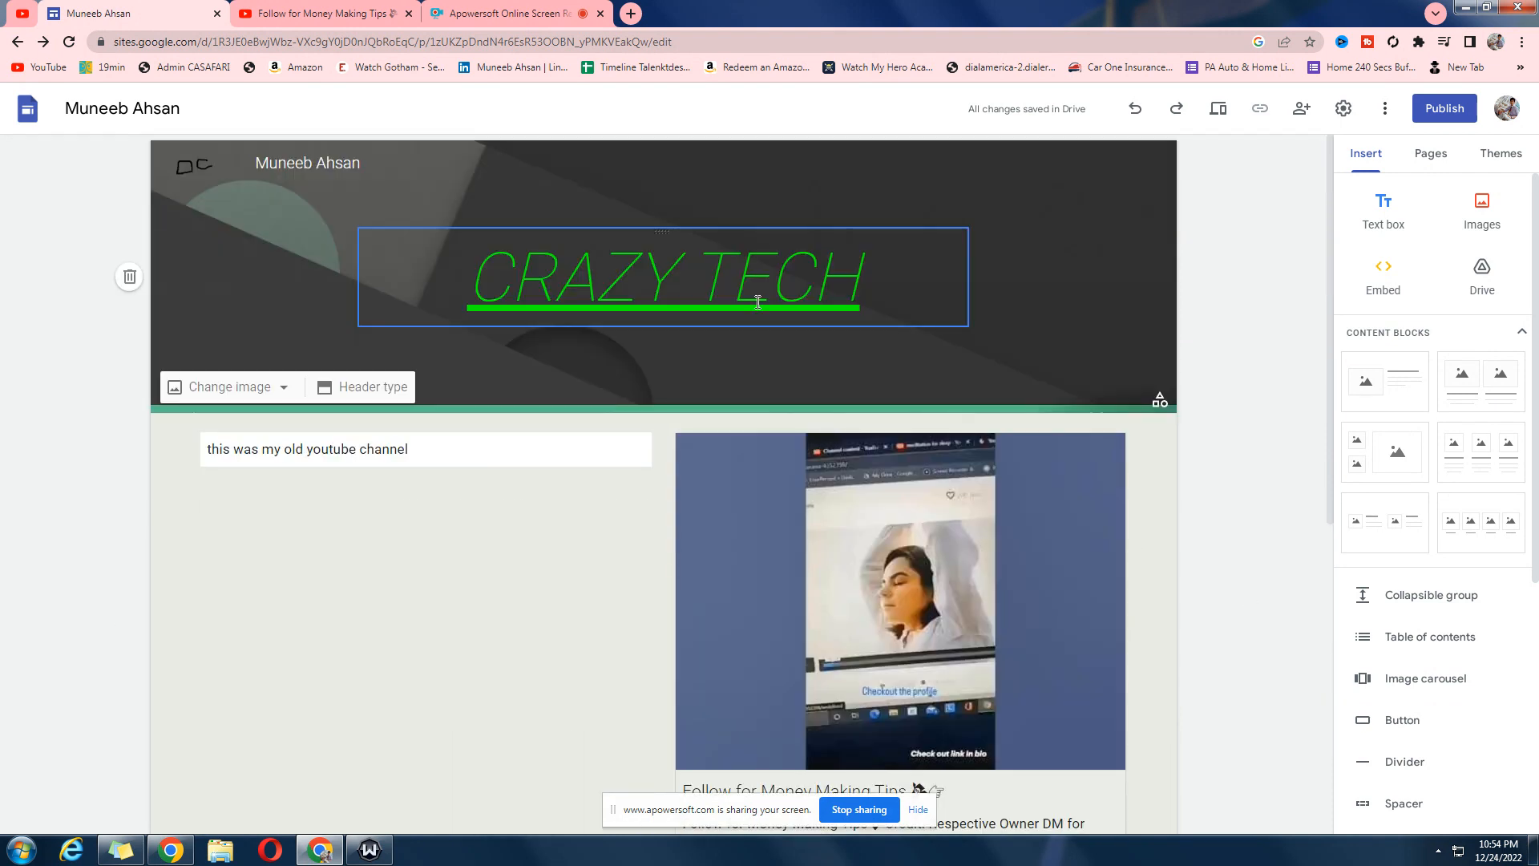
Add a new page named "about us" to the site
{"action": "left_click", "coordinate": [1434, 157]}
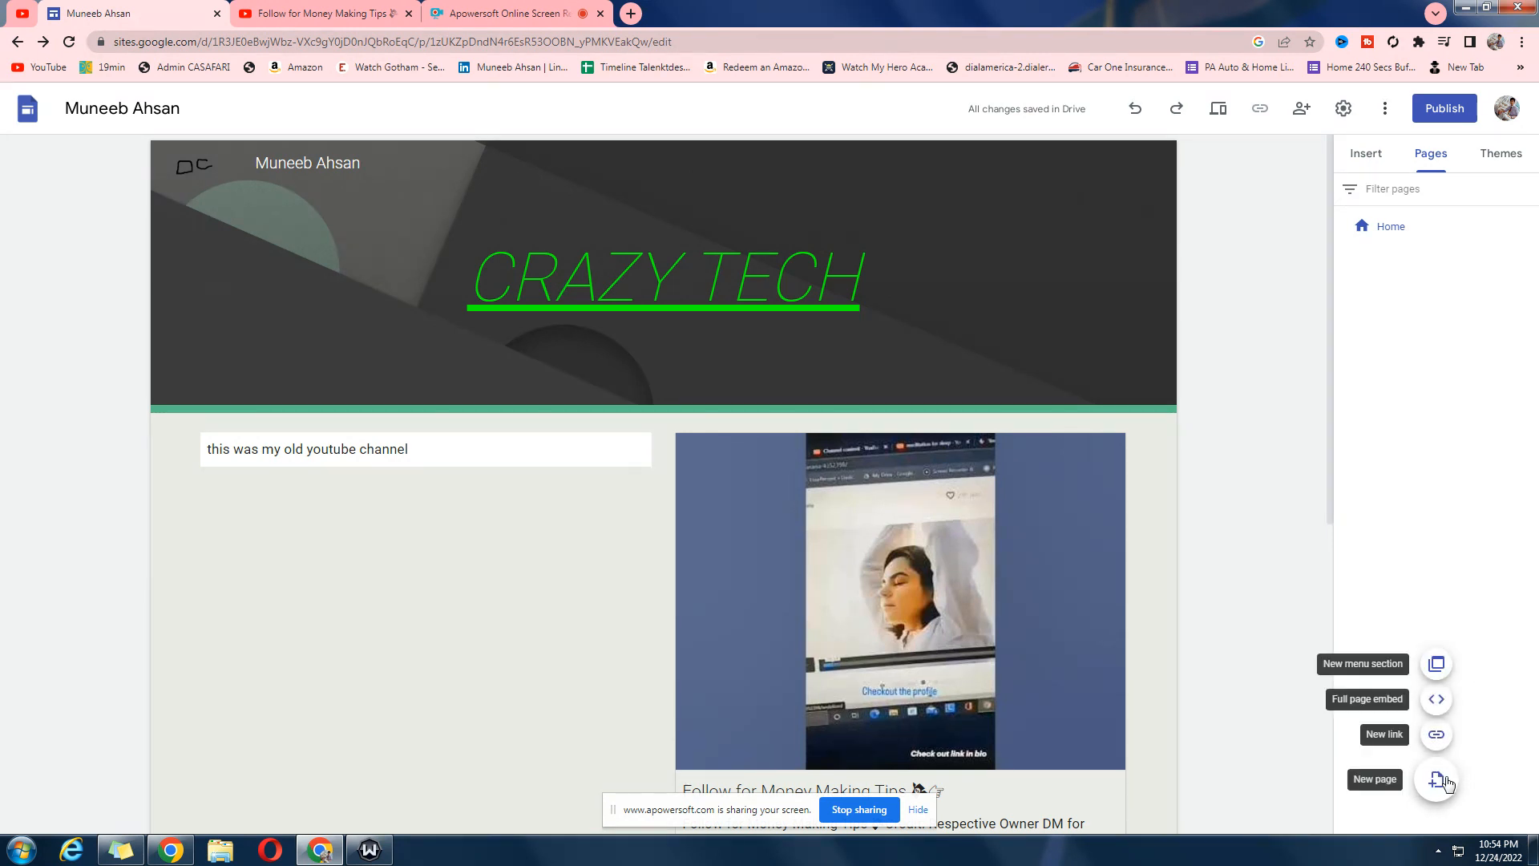
{"action": "left_click", "coordinate": [1443, 779]}
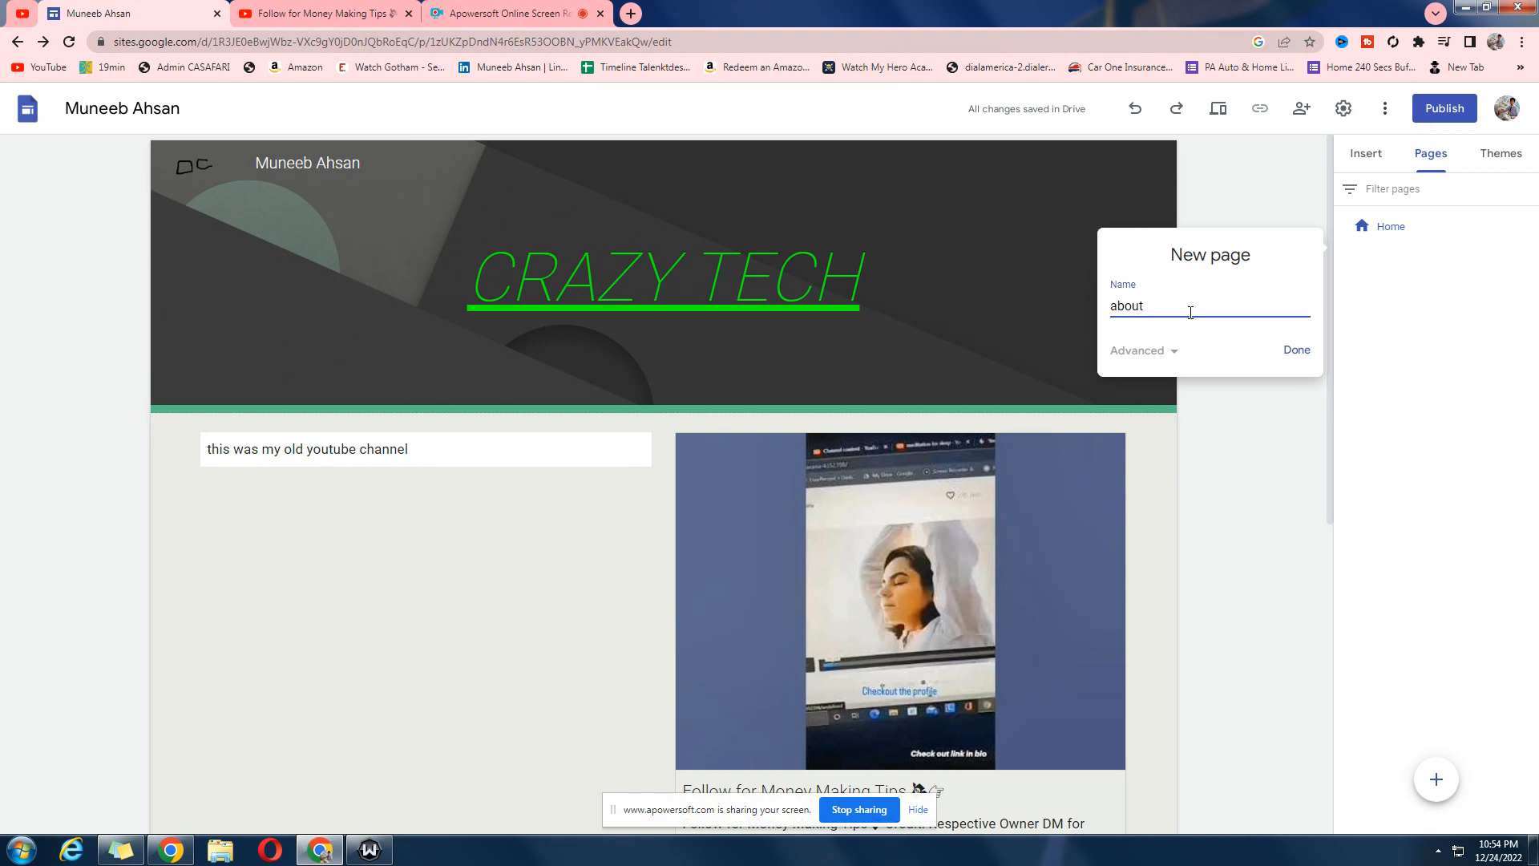
{"action": "key", "text": "Return"}
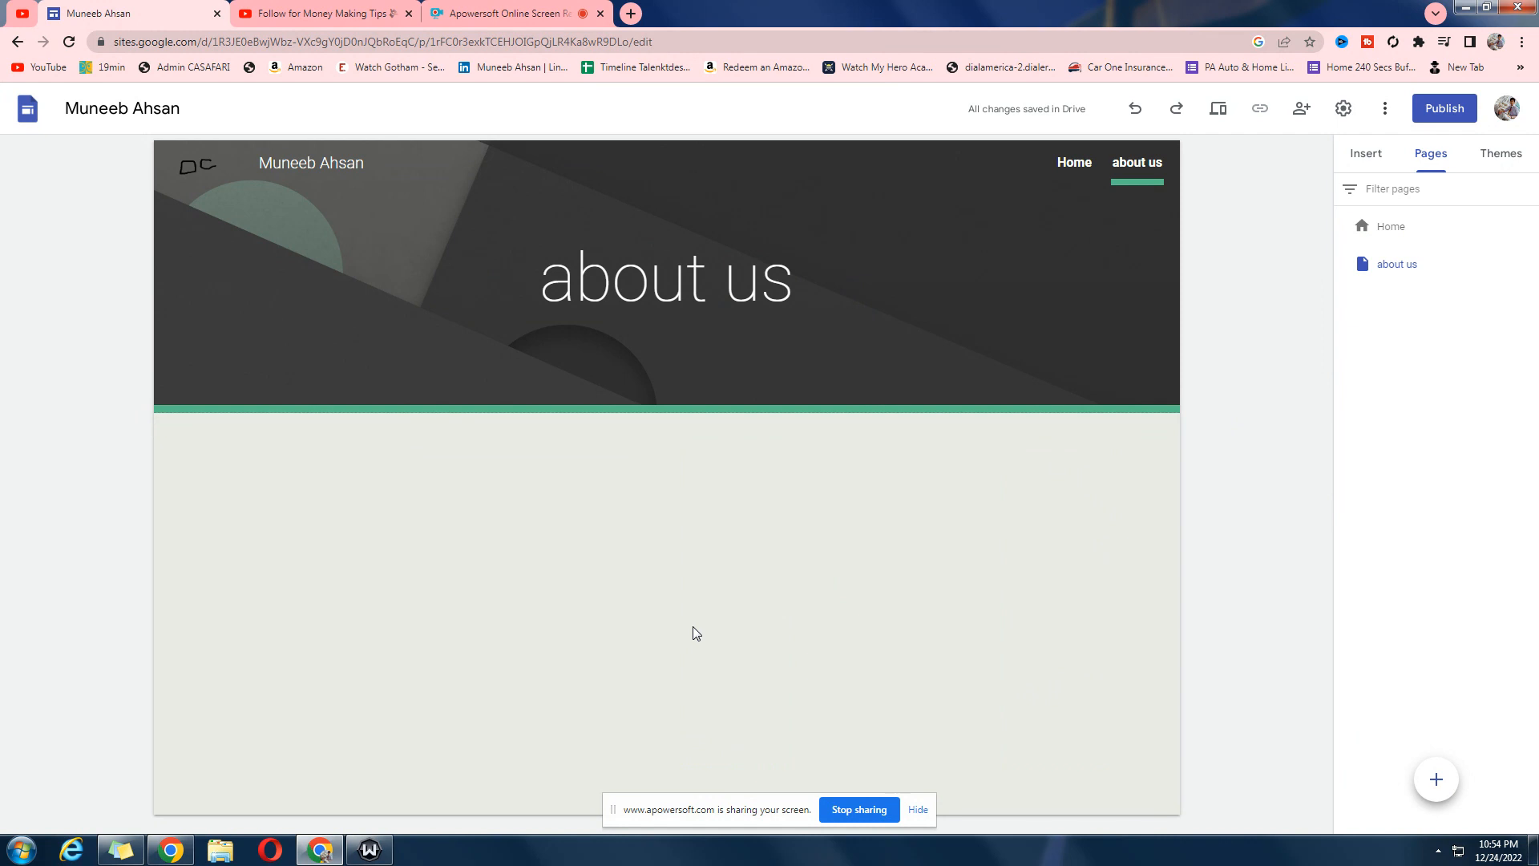
{"action": "left_click", "coordinate": [1434, 782]}
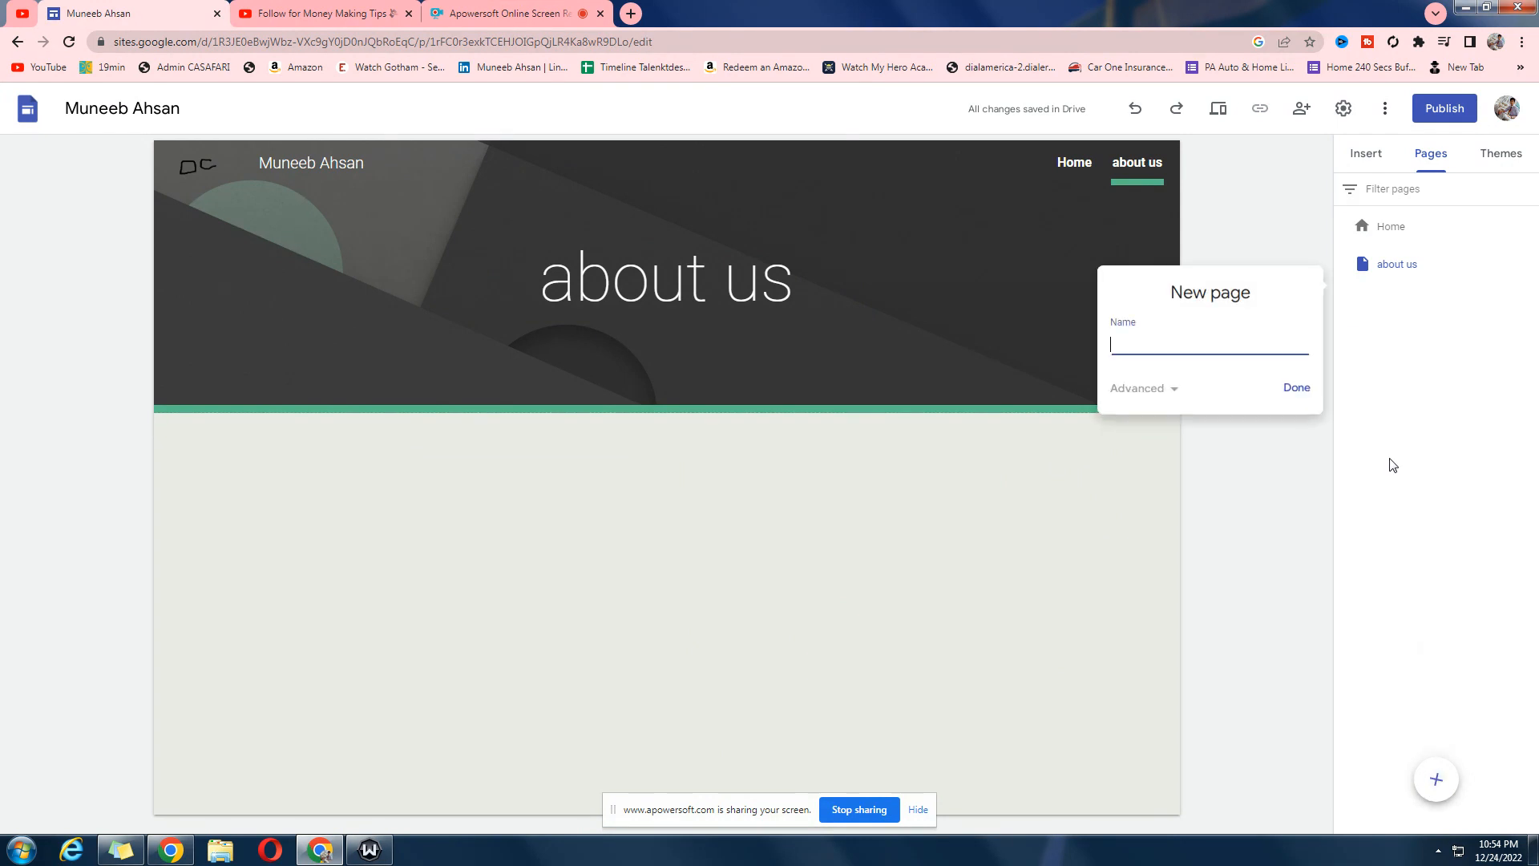
Add an empty text box to the about us page and place the two-image content block with headings and captions below it
{"action": "left_click", "coordinate": [1362, 157]}
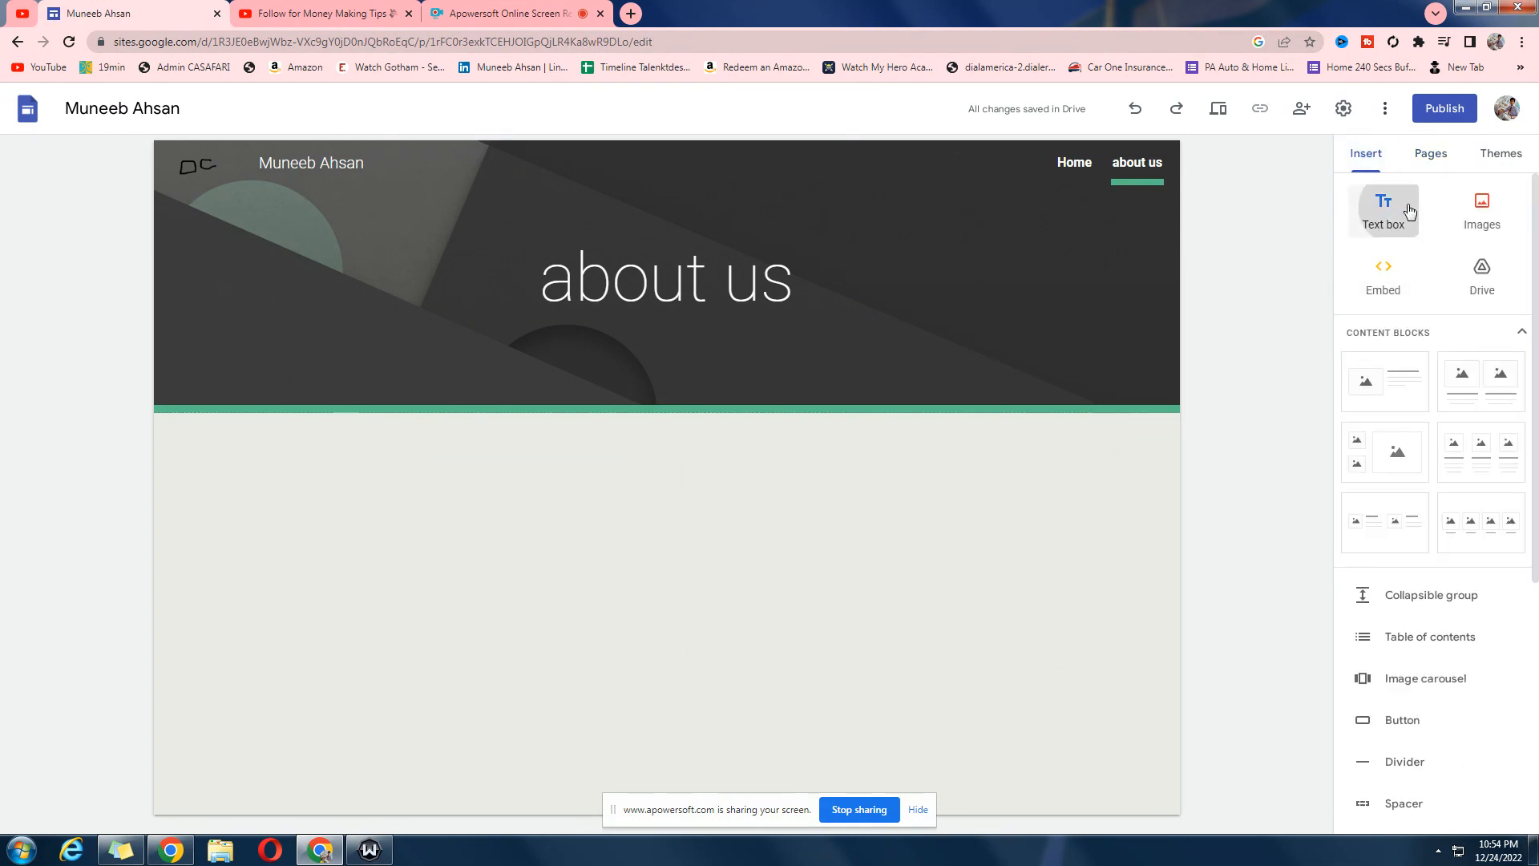
{"action": "left_click", "coordinate": [1401, 208]}
{"action": "left_click_drag", "start_coordinate": [1486, 403], "coordinate": [471, 633]}
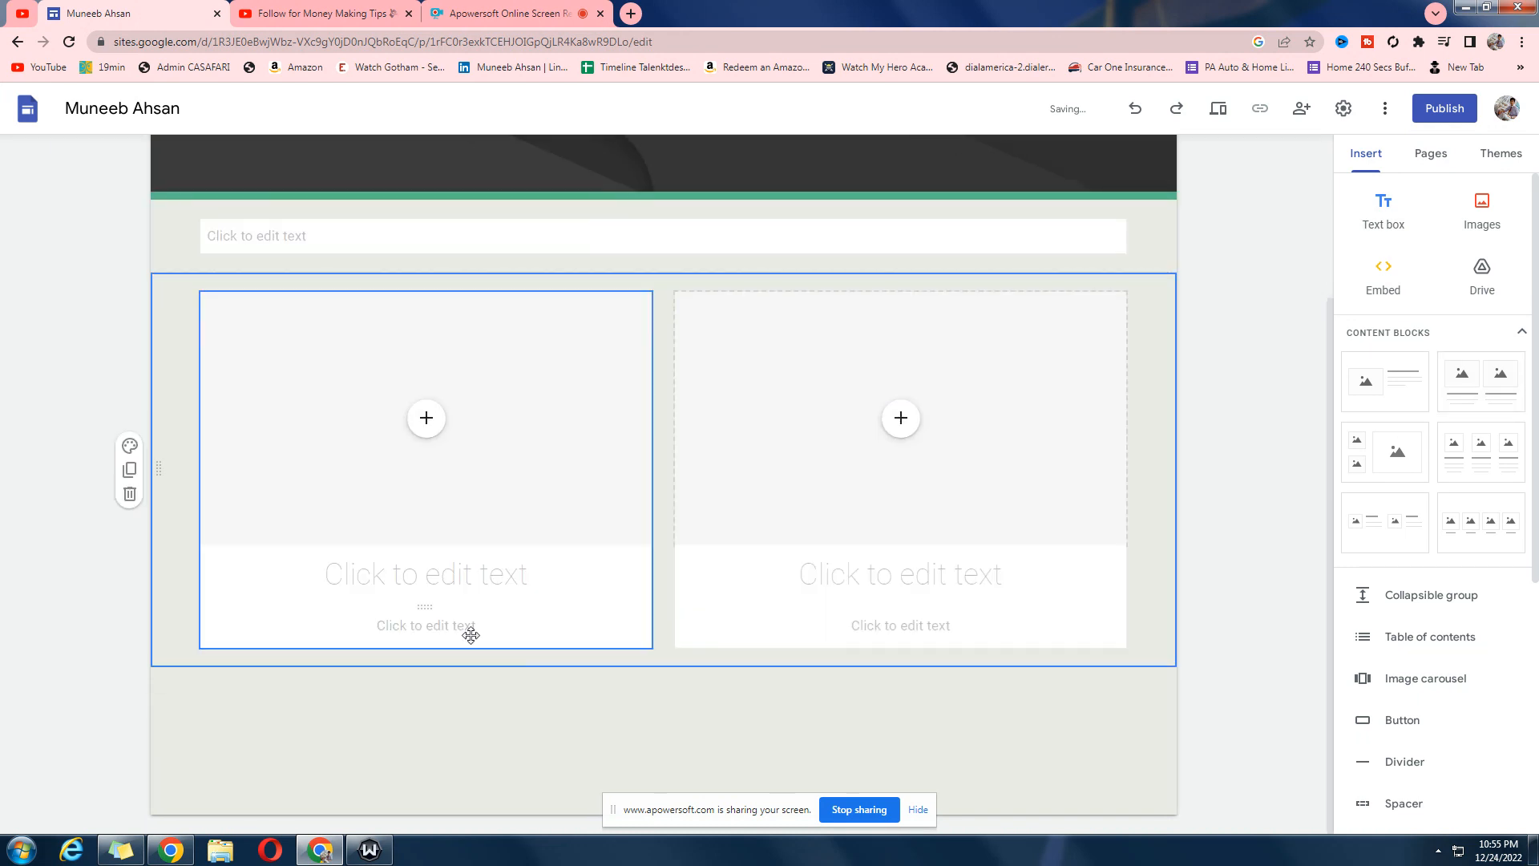
Look over the options for adding pages, the available site themes and the about us page layout
{"action": "left_click", "coordinate": [1433, 156]}
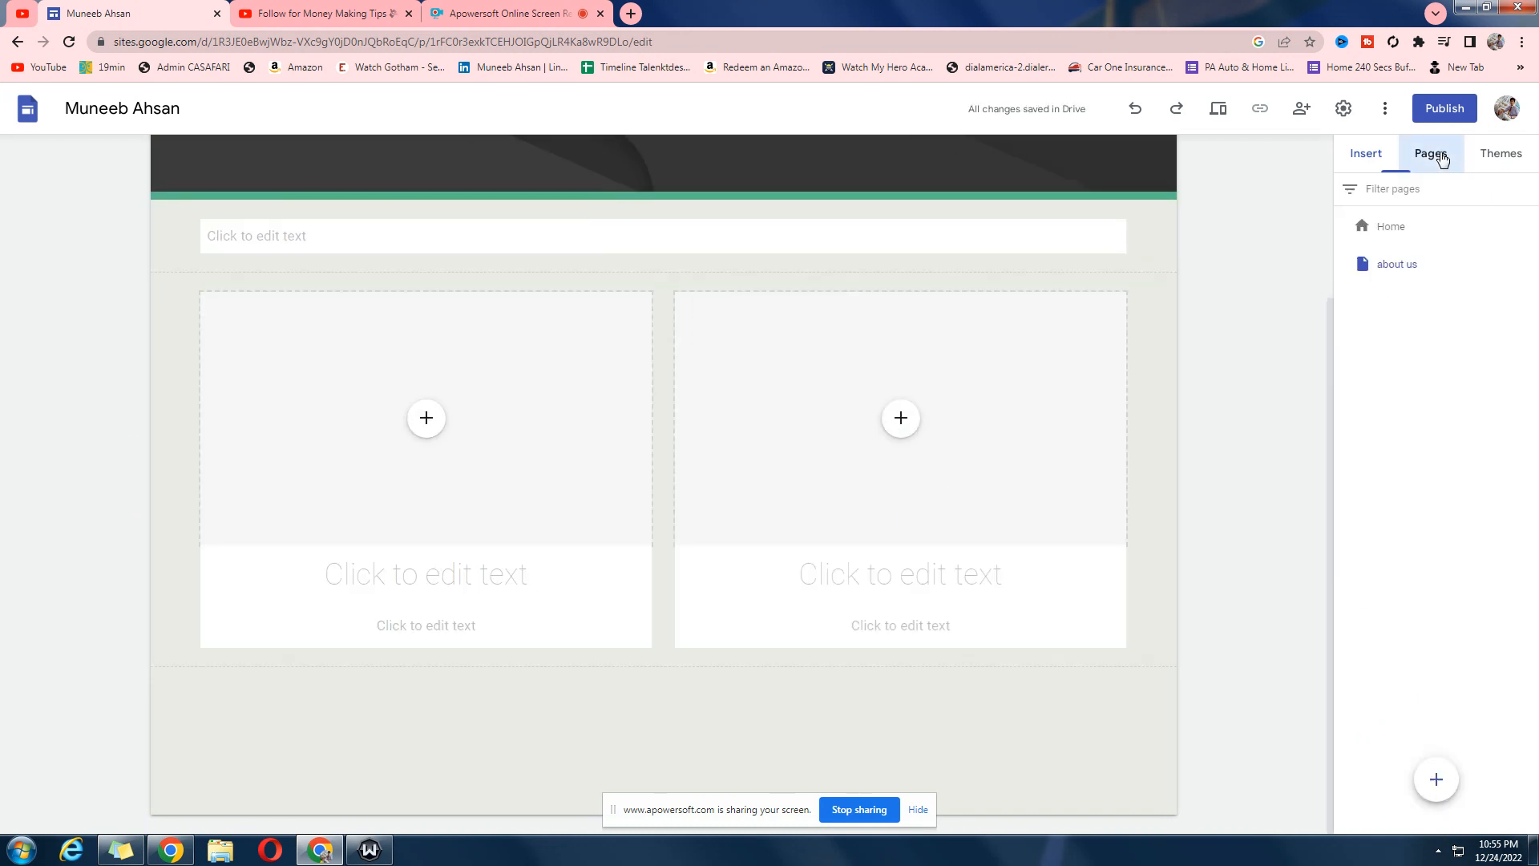
{"action": "mouse_move", "coordinate": [1436, 784]}
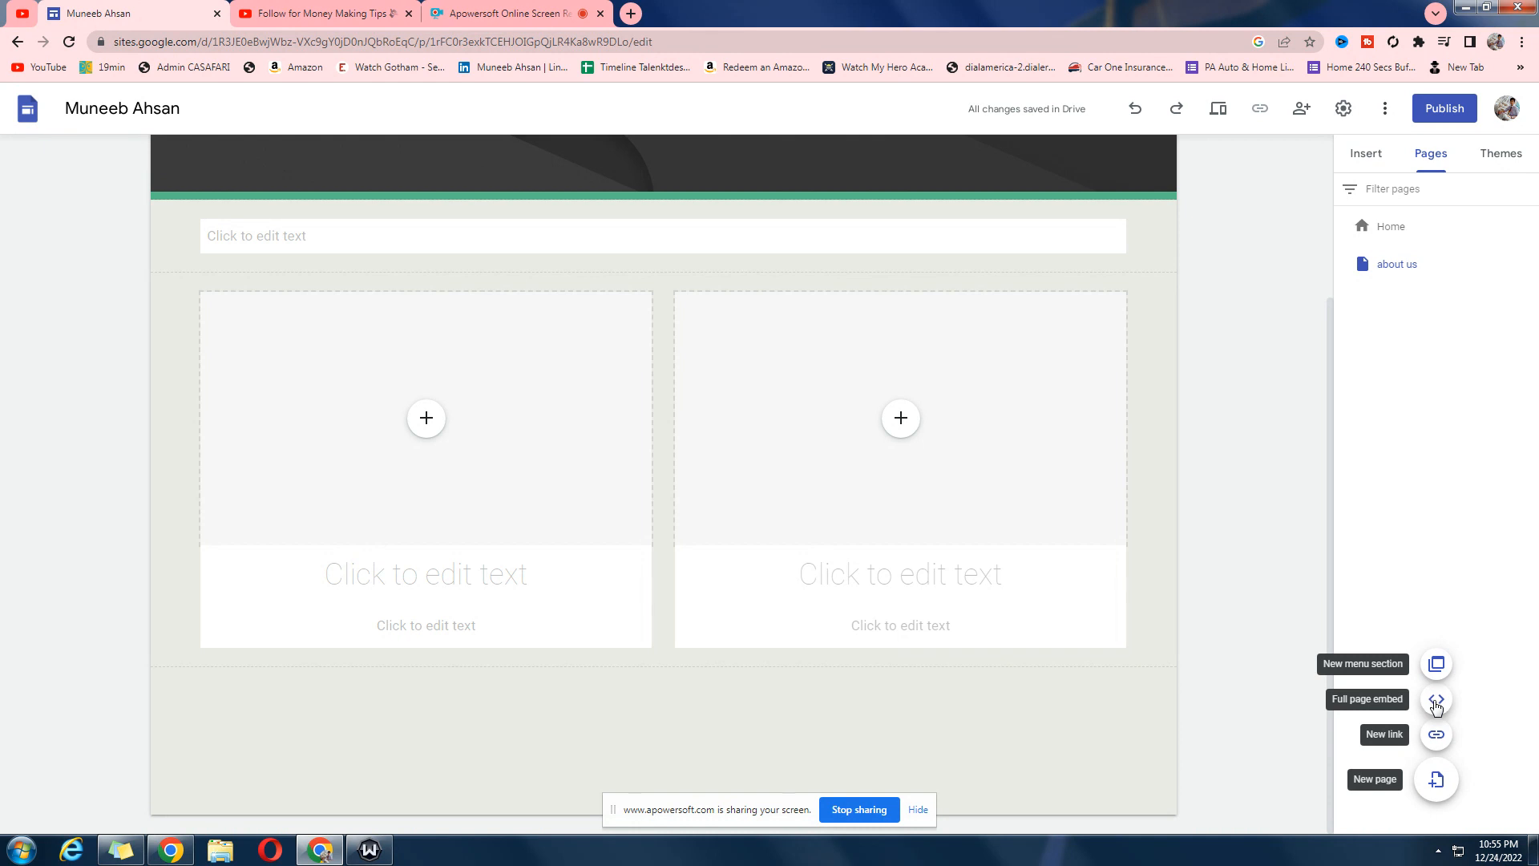
{"action": "left_click", "coordinate": [1496, 157]}
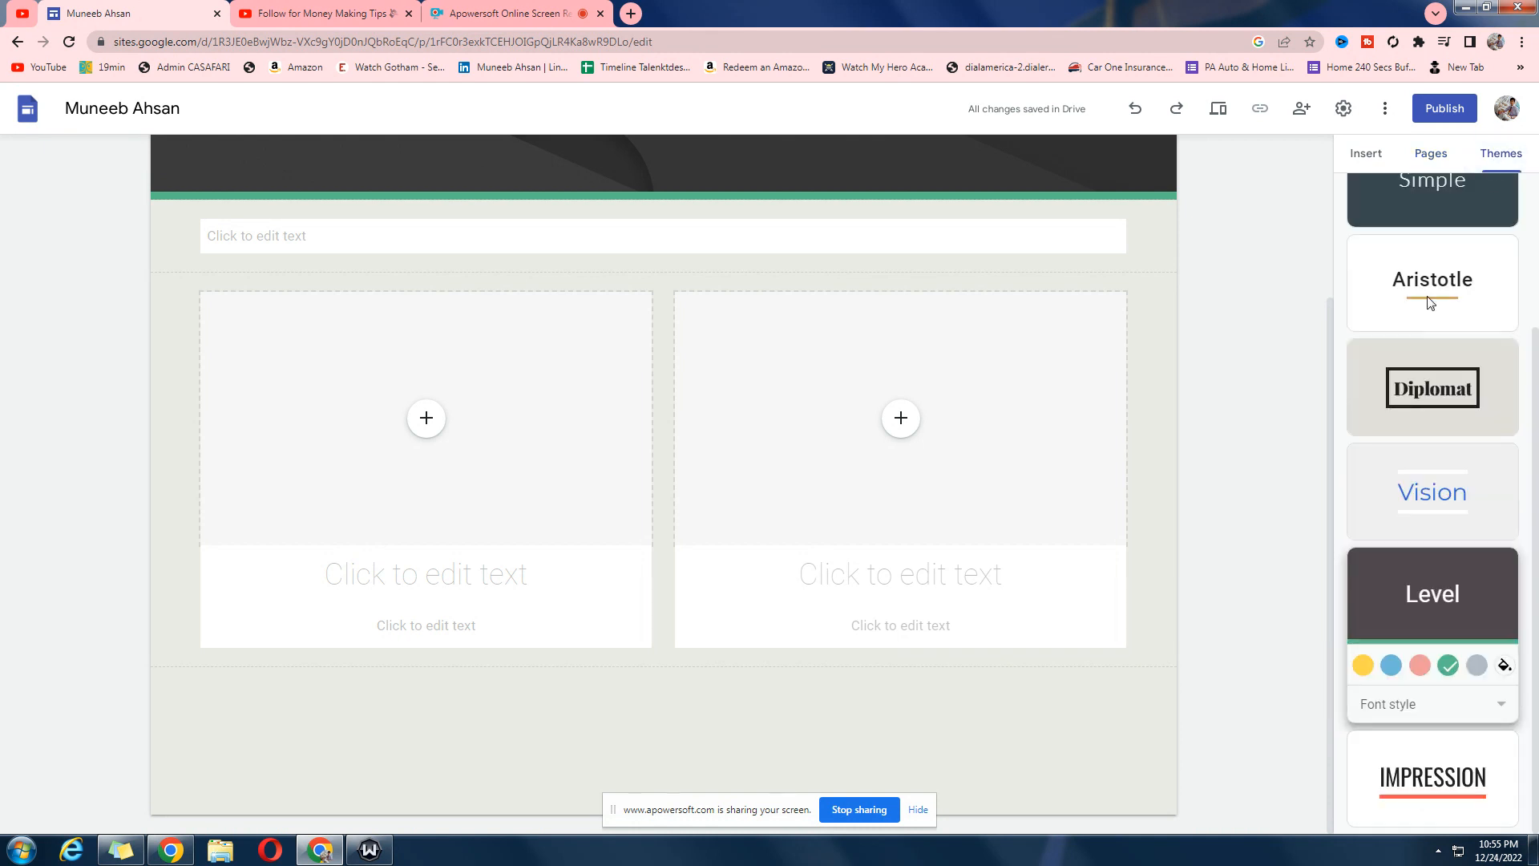
{"action": "scroll", "coordinate": [1473, 529], "scroll_direction": "up", "scroll_amount": 3}
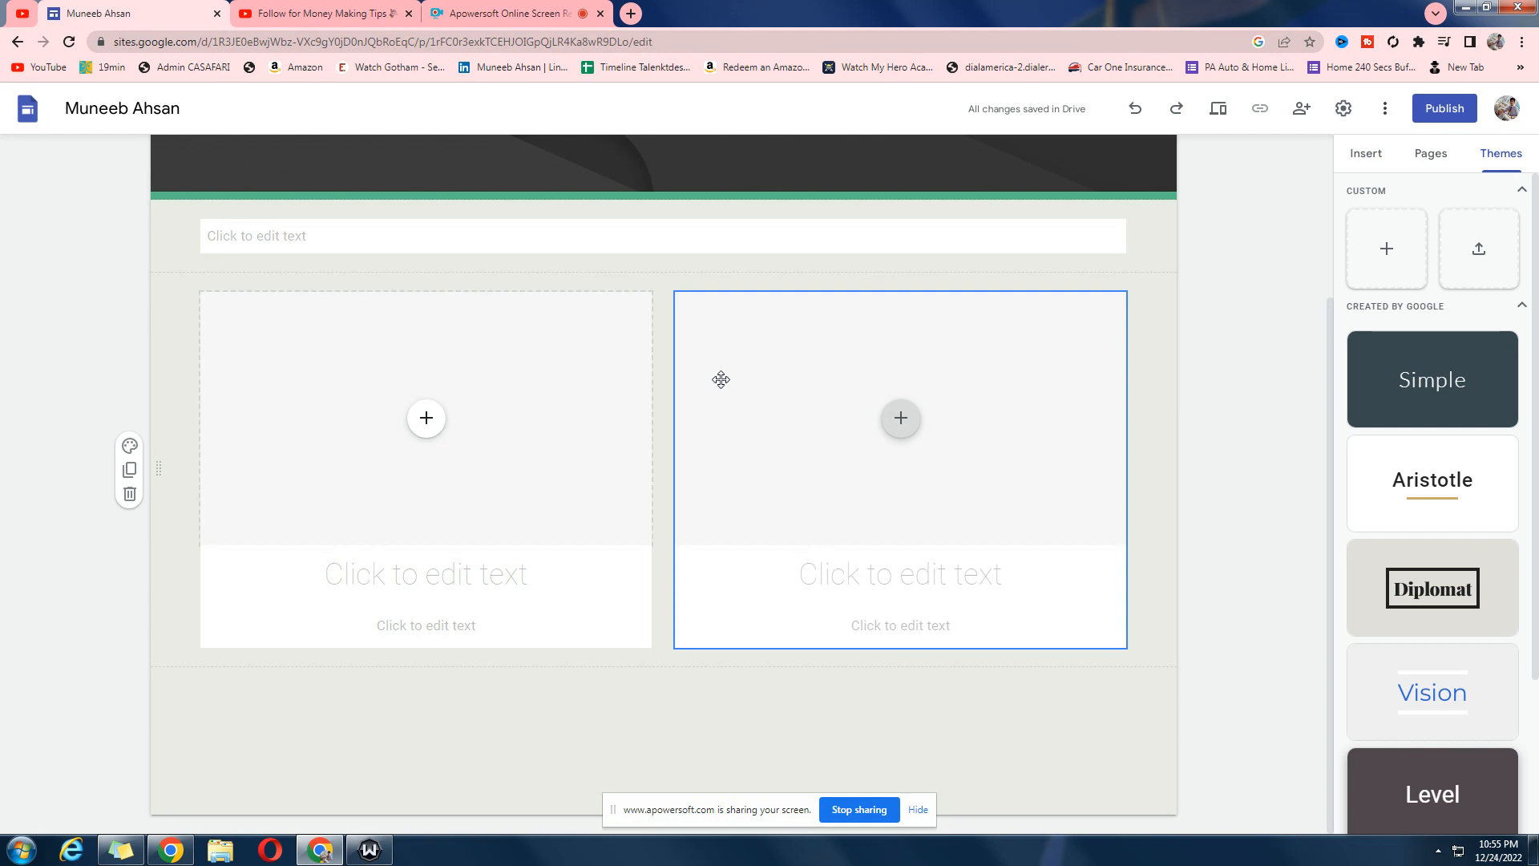
{"action": "scroll", "coordinate": [721, 378], "scroll_direction": "up", "scroll_amount": 3}
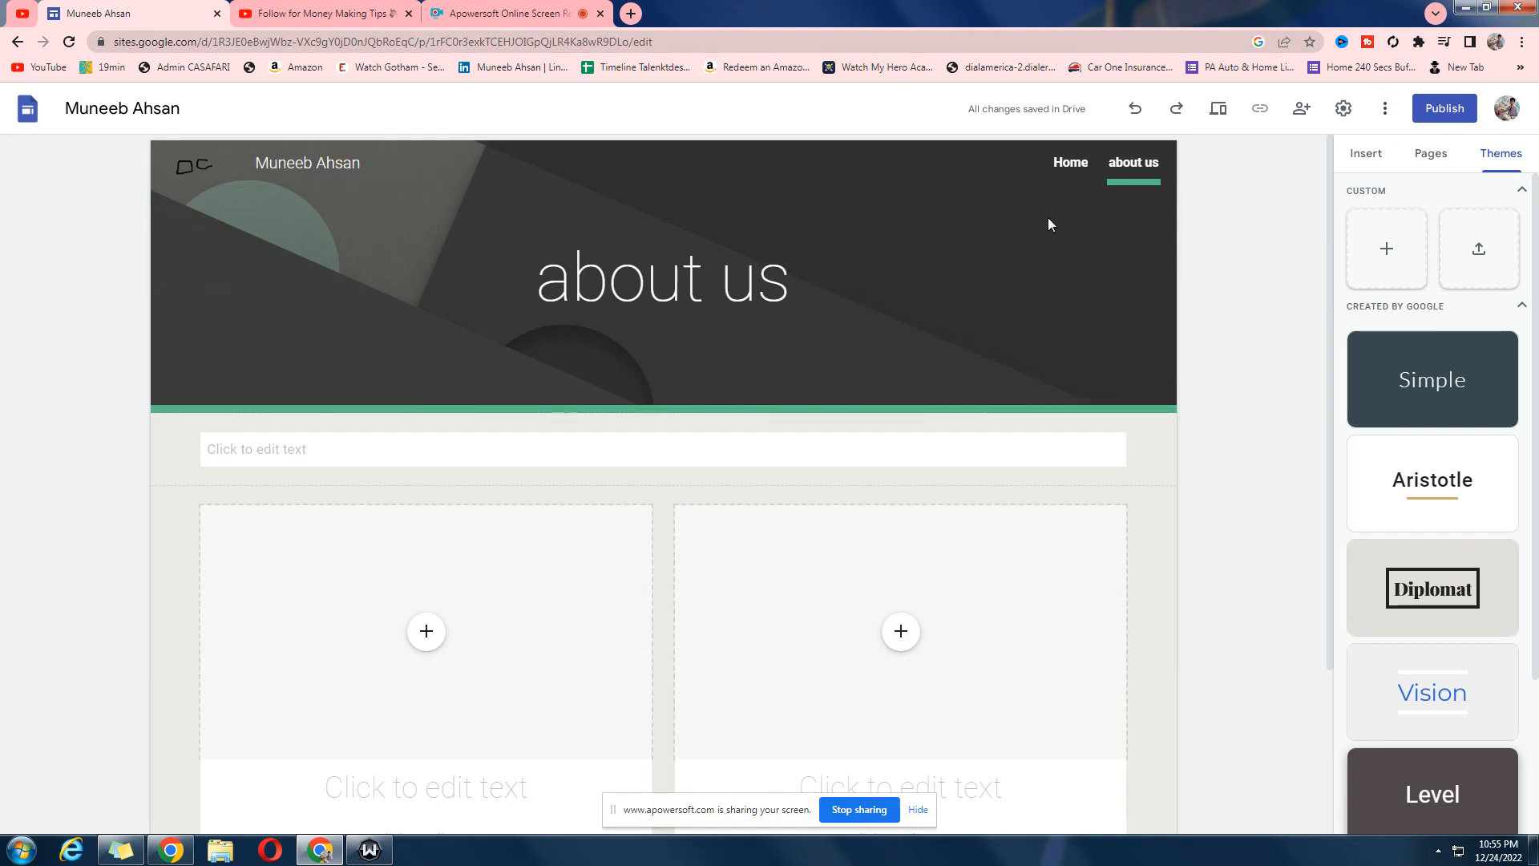
Check the site navigation by opening the Home page and returning to the about us page
{"action": "left_click", "coordinate": [1070, 169]}
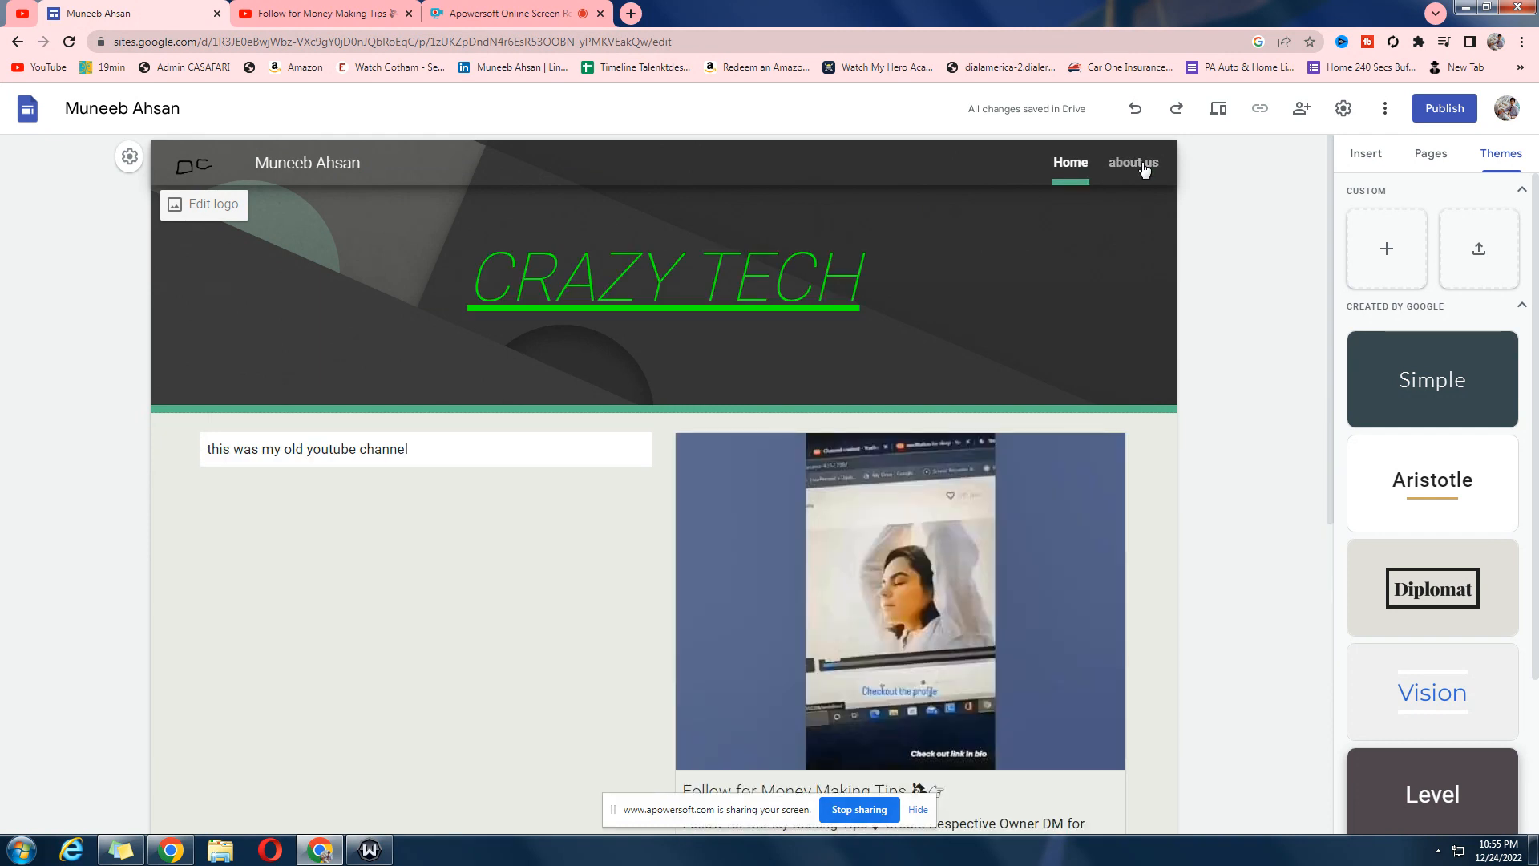
{"action": "left_click", "coordinate": [1143, 164]}
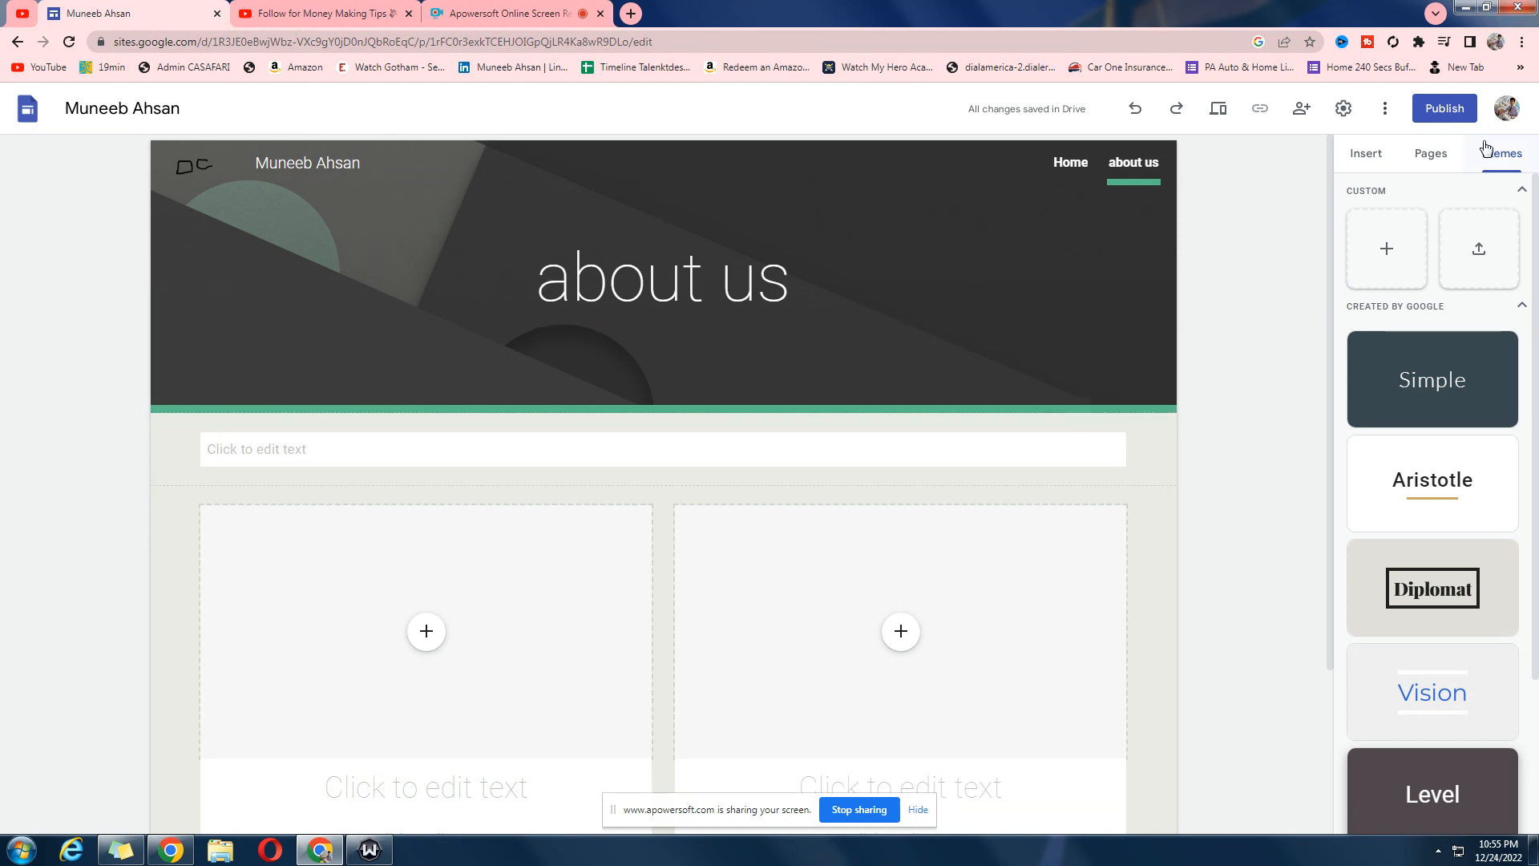
Examine the site's publishing settings, including the web address and who can view the site, and leave without publishing
{"action": "left_click", "coordinate": [1436, 112]}
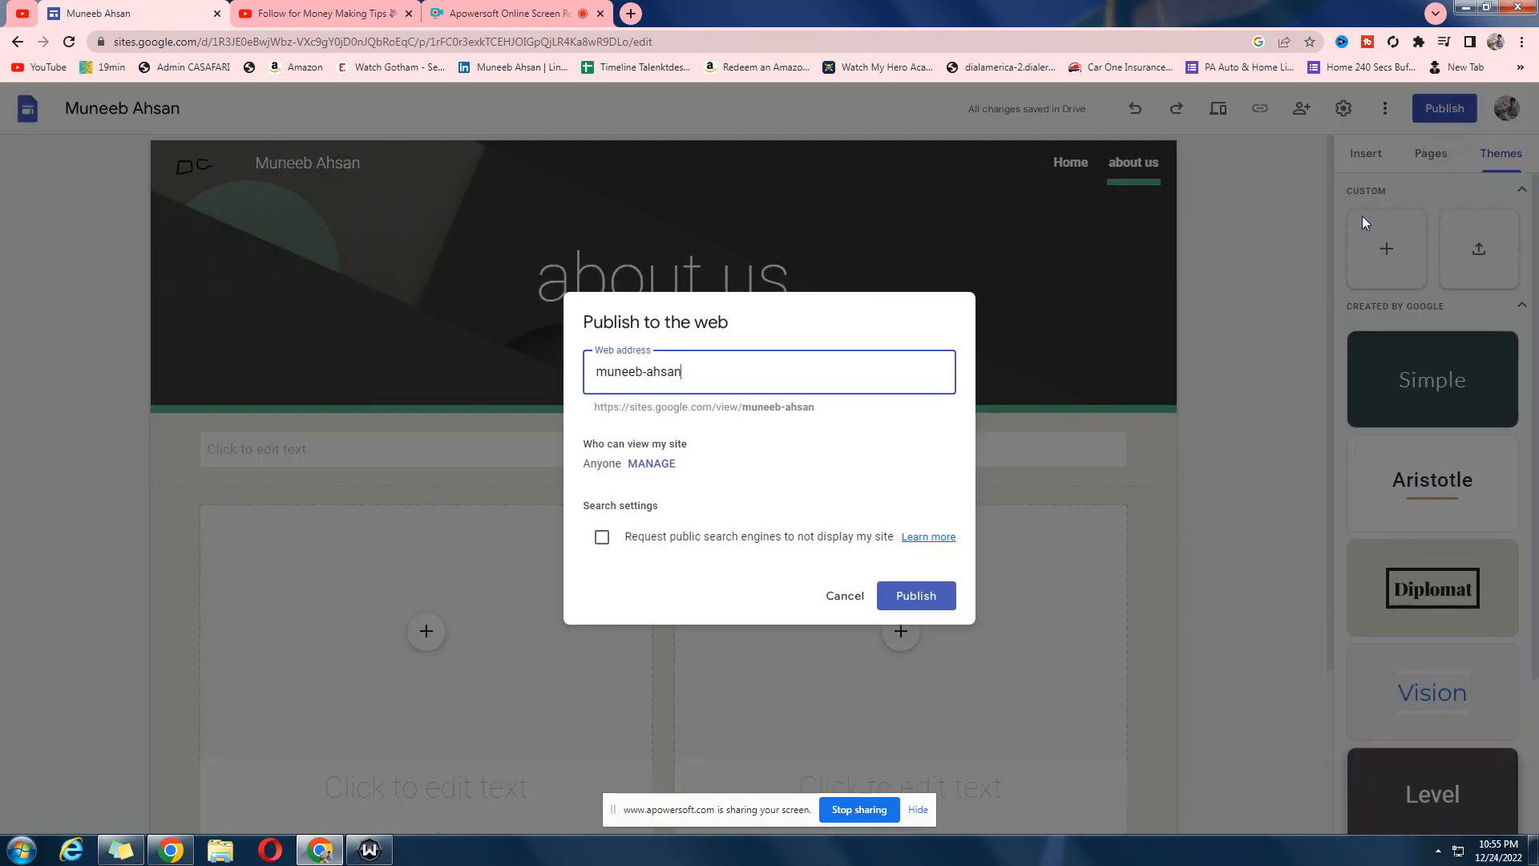
{"action": "triple_click", "coordinate": [671, 344]}
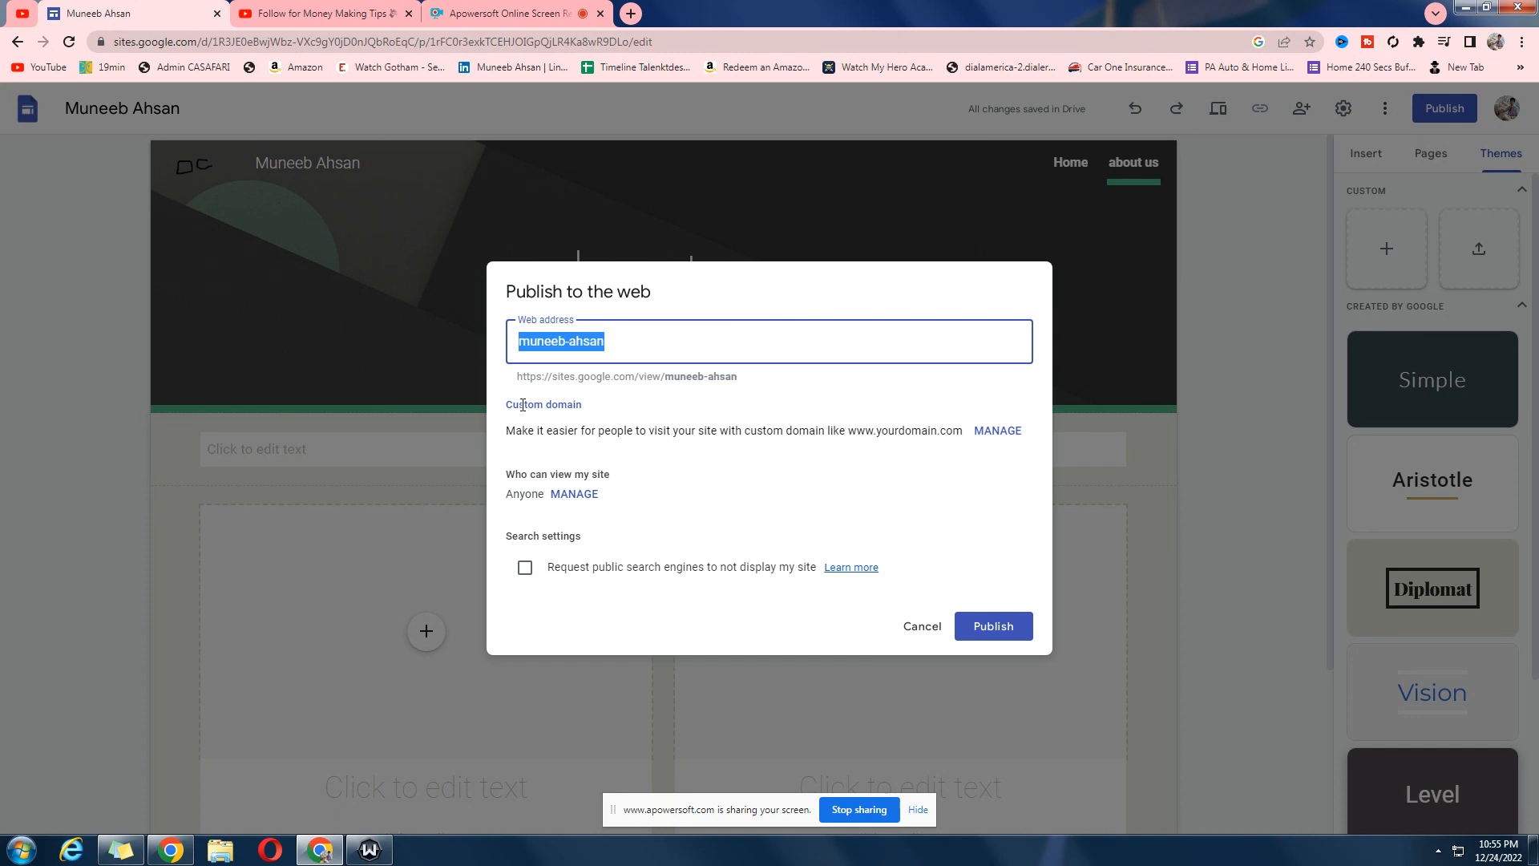
{"action": "left_click_drag", "start_coordinate": [522, 377], "coordinate": [753, 382]}
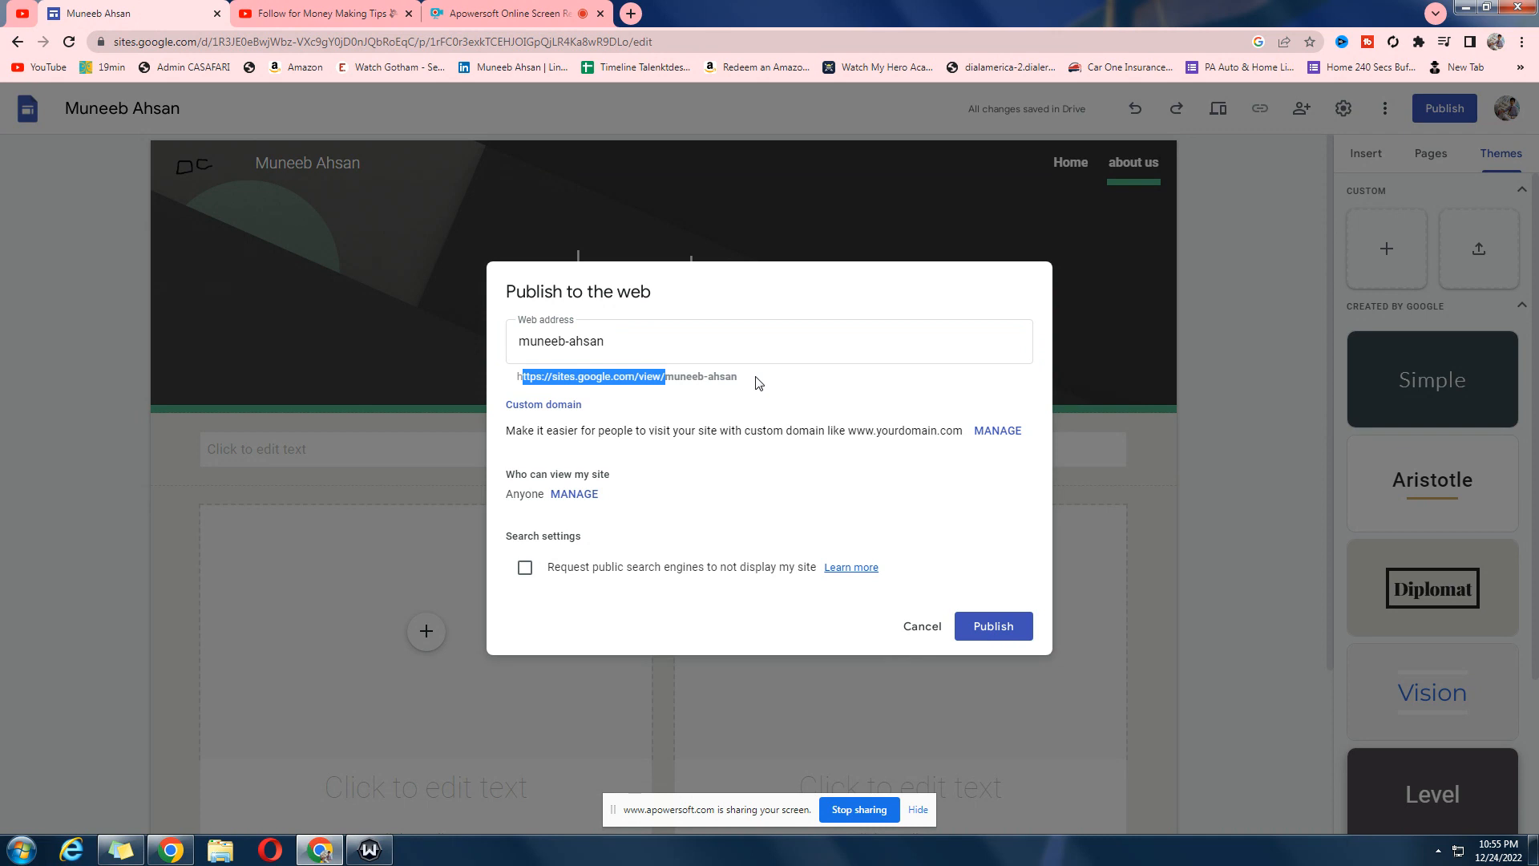
{"action": "left_click", "coordinate": [574, 494]}
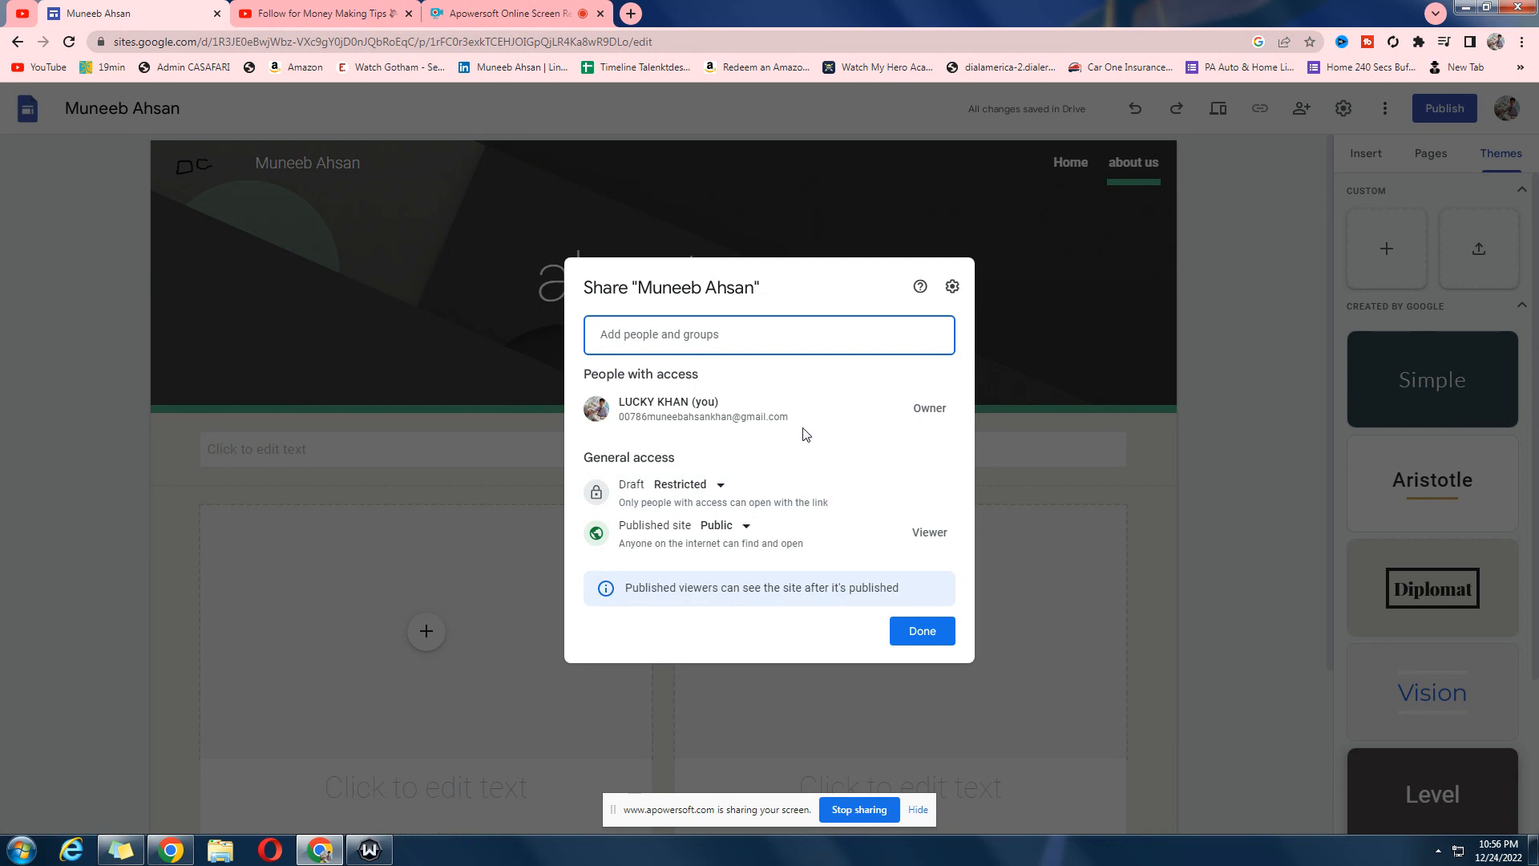
{"action": "left_click", "coordinate": [921, 631]}
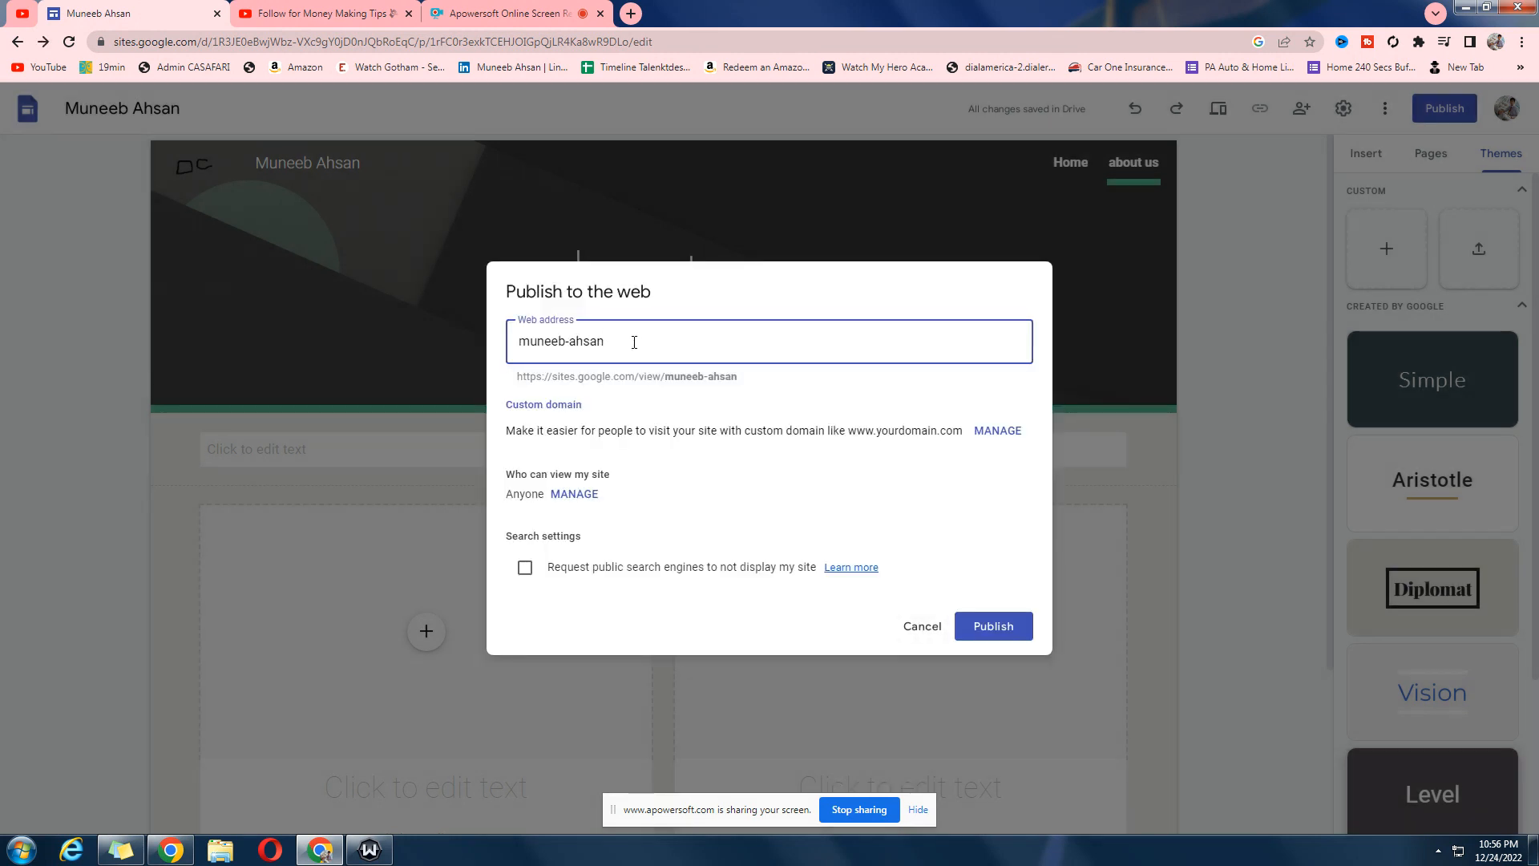
{"action": "double_click", "coordinate": [637, 343]}
{"action": "left_click", "coordinate": [932, 632]}
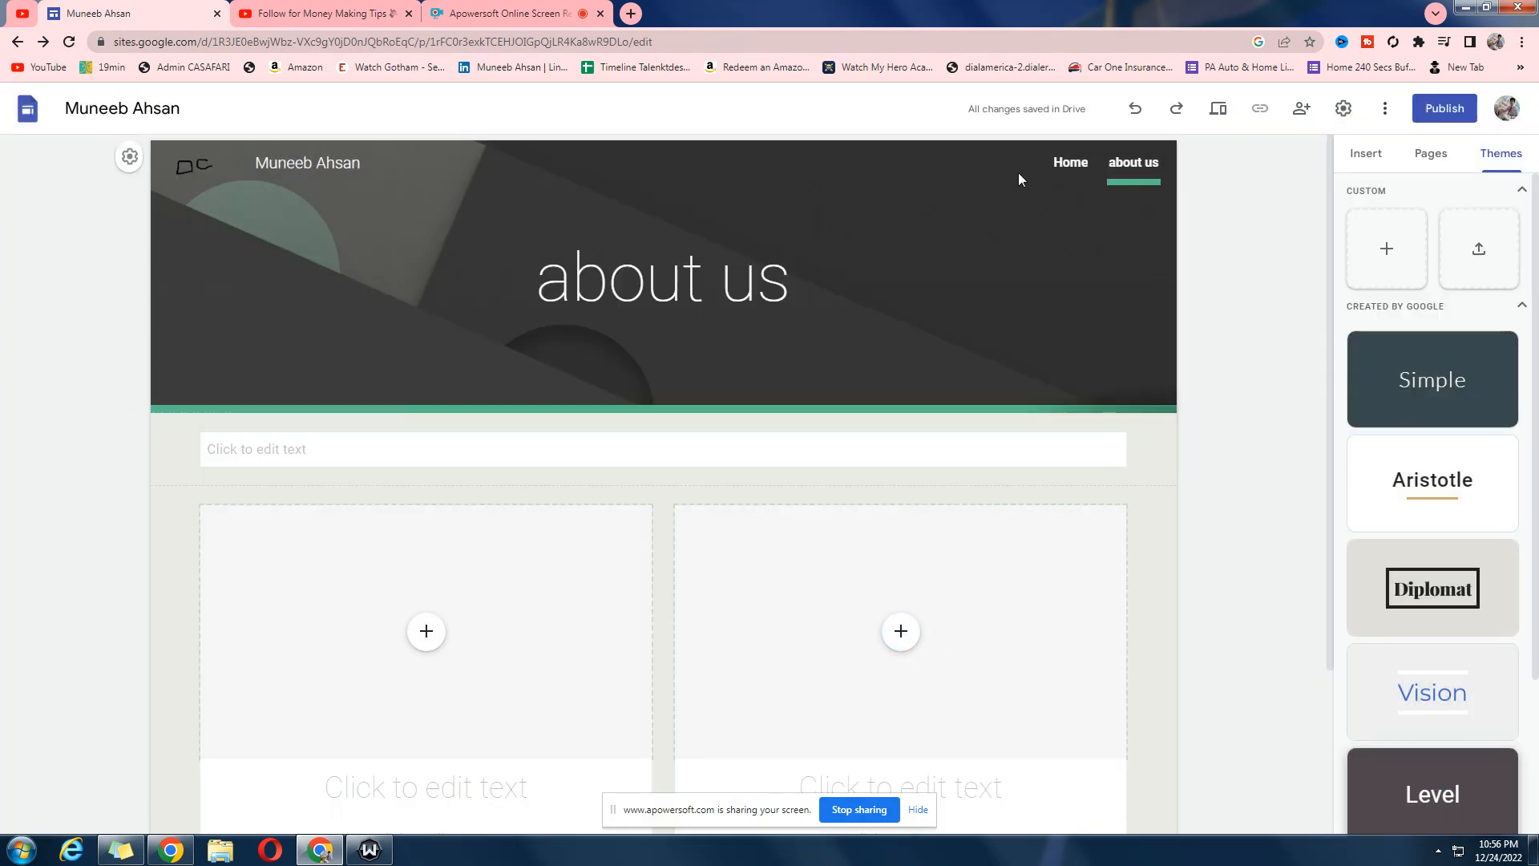
Review the Home page from the header and YouTube short down to the captioned images and back up
{"action": "left_click", "coordinate": [1074, 163]}
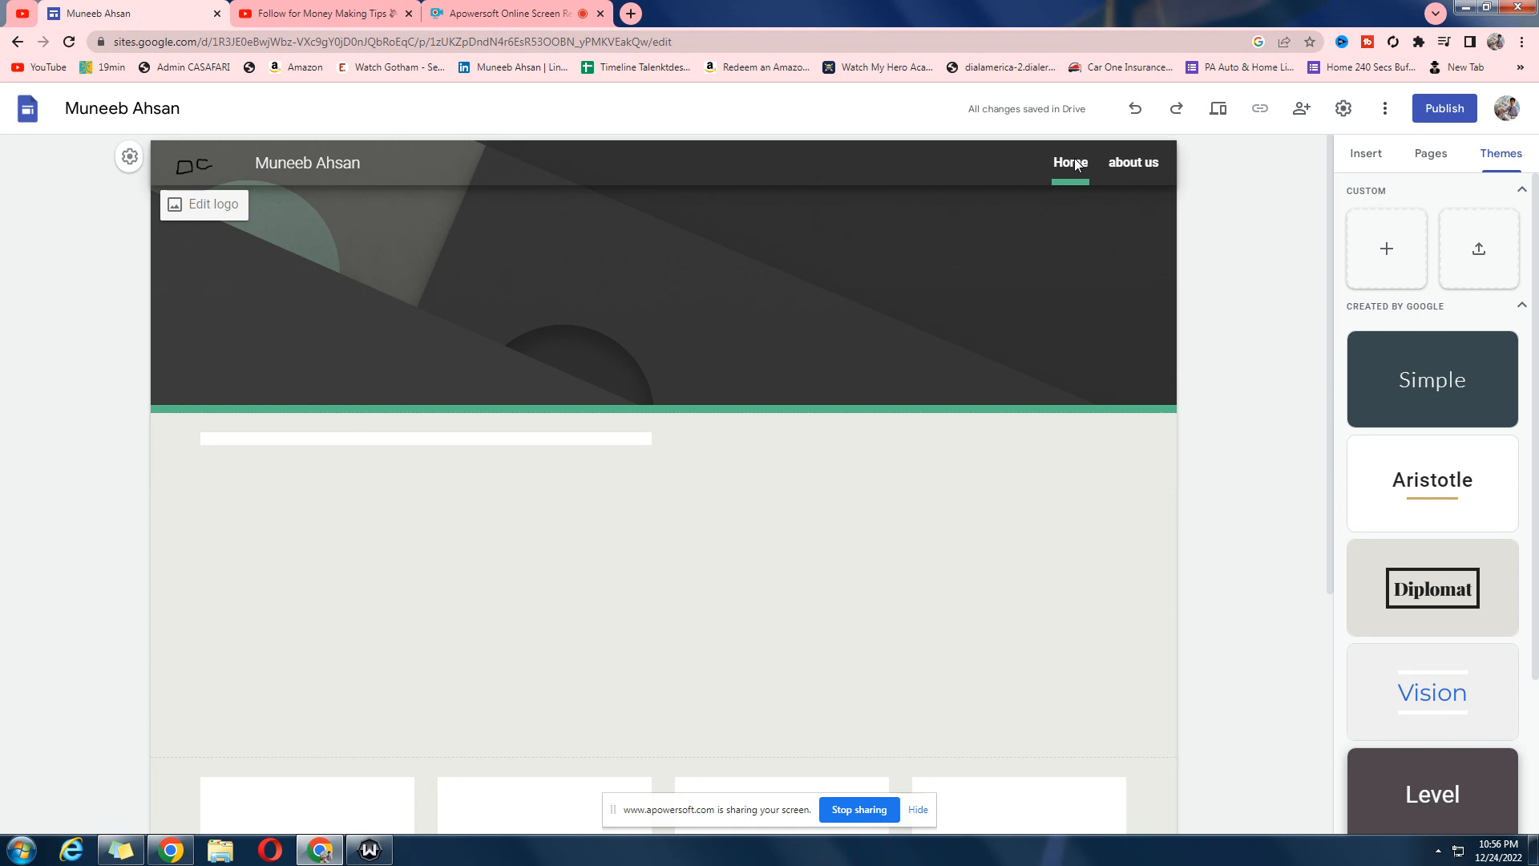
{"action": "scroll", "coordinate": [523, 381], "scroll_direction": "down", "scroll_amount": 7}
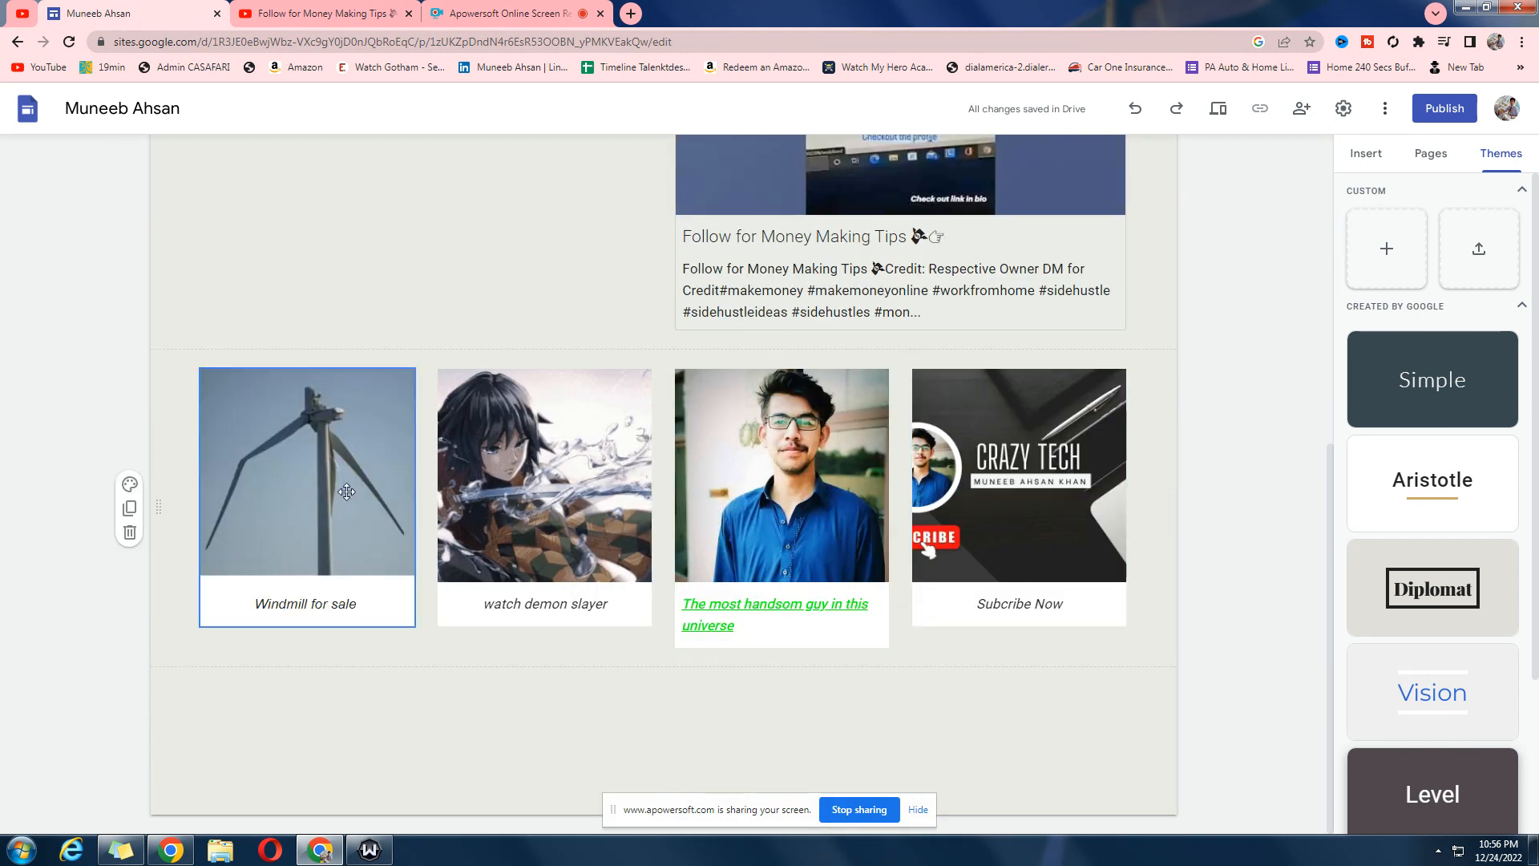
{"action": "scroll", "coordinate": [351, 493], "scroll_direction": "up", "scroll_amount": 4}
{"action": "scroll", "coordinate": [351, 489], "scroll_direction": "up", "scroll_amount": 3}
{"action": "left_click", "coordinate": [353, 450]}
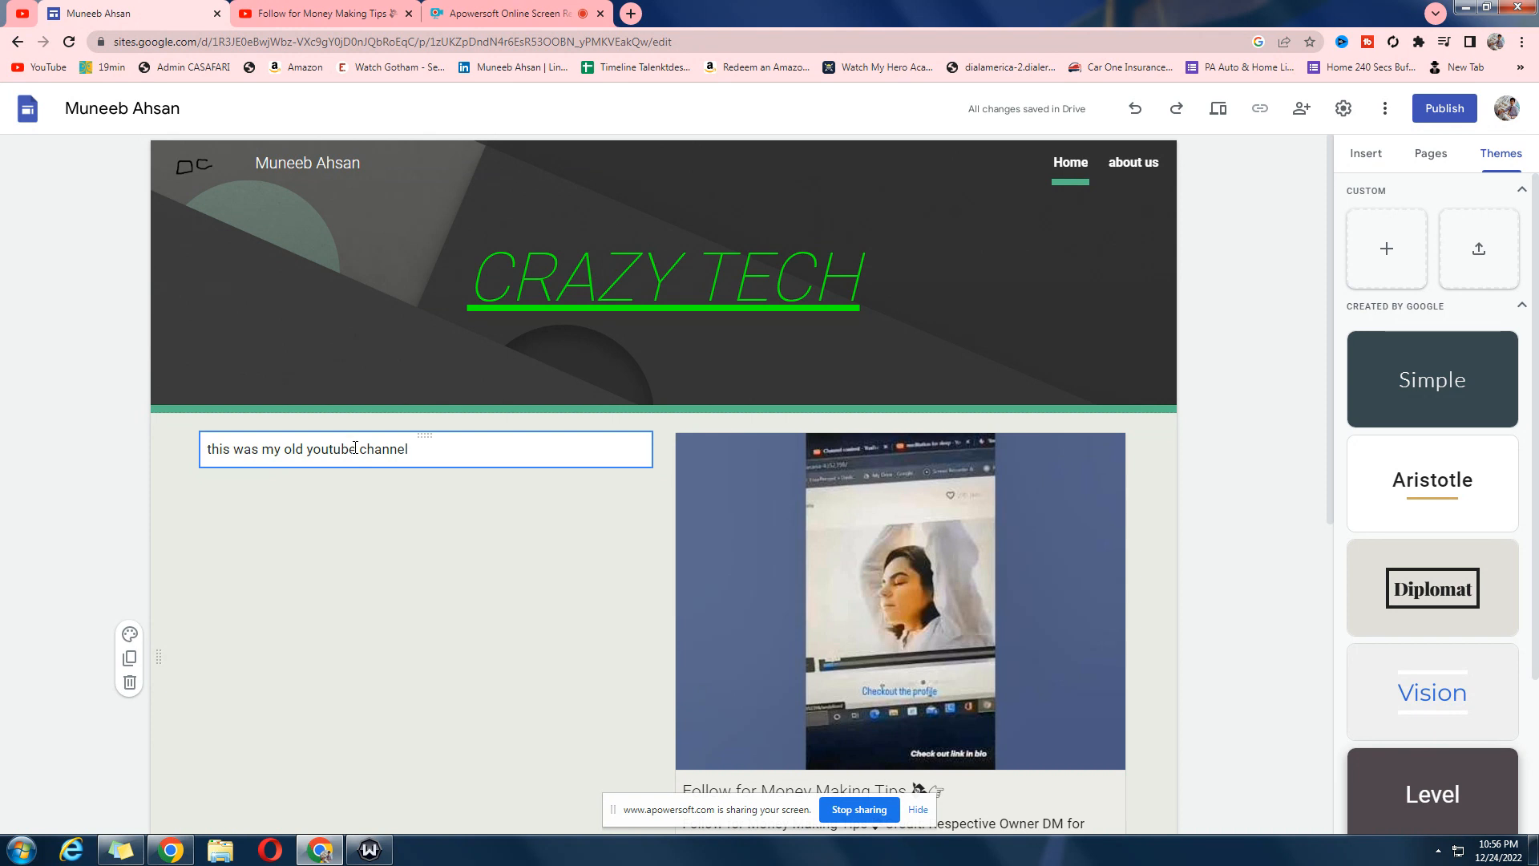
{"action": "scroll", "coordinate": [355, 448], "scroll_direction": "down", "scroll_amount": 5}
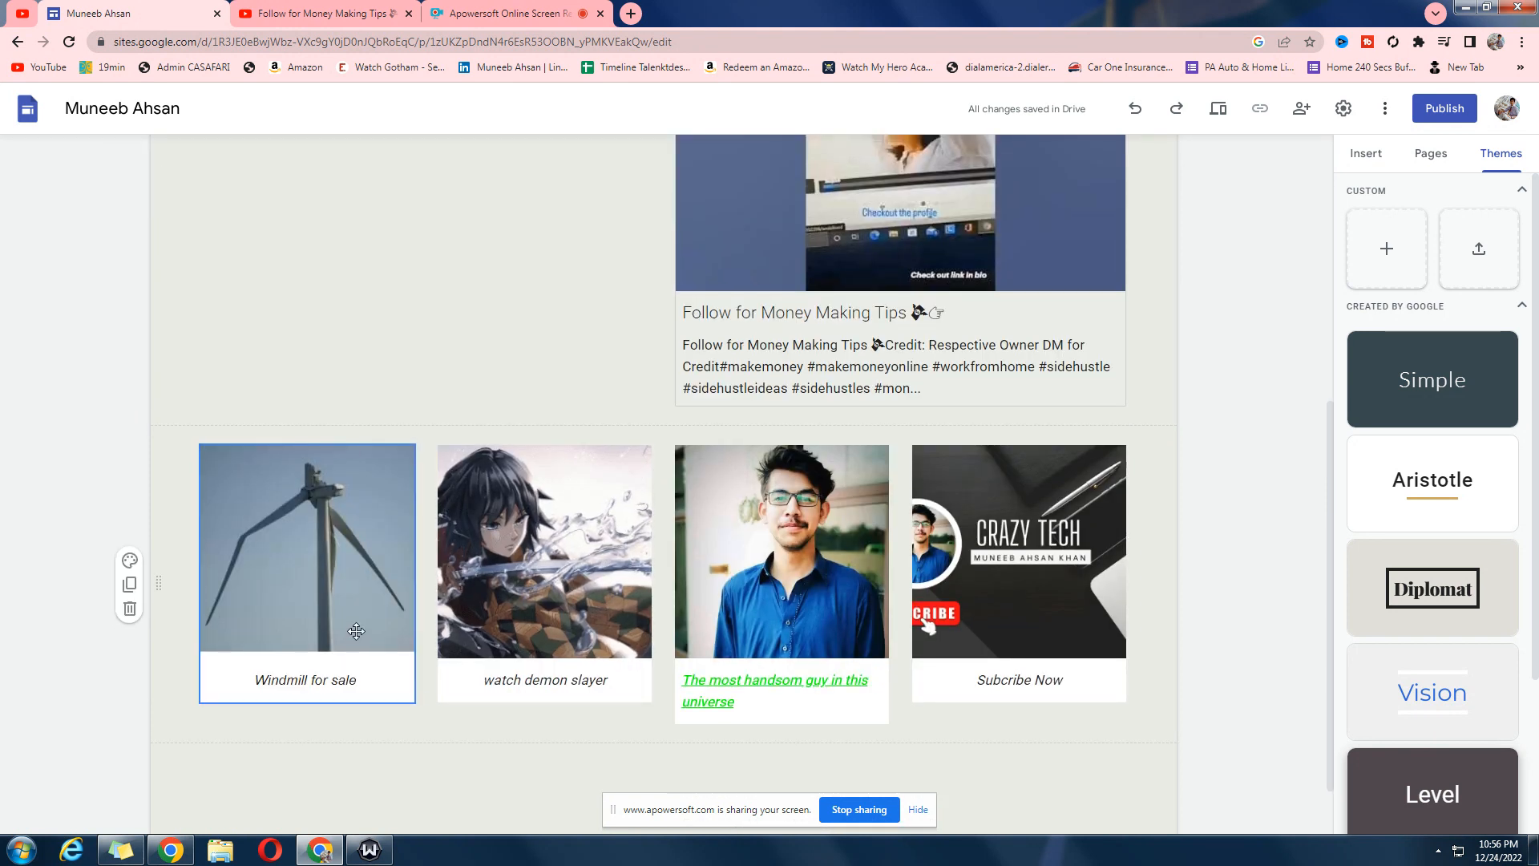
{"action": "scroll", "coordinate": [356, 633], "scroll_direction": "up", "scroll_amount": 5}
{"action": "mouse_move", "coordinate": [254, 388]}
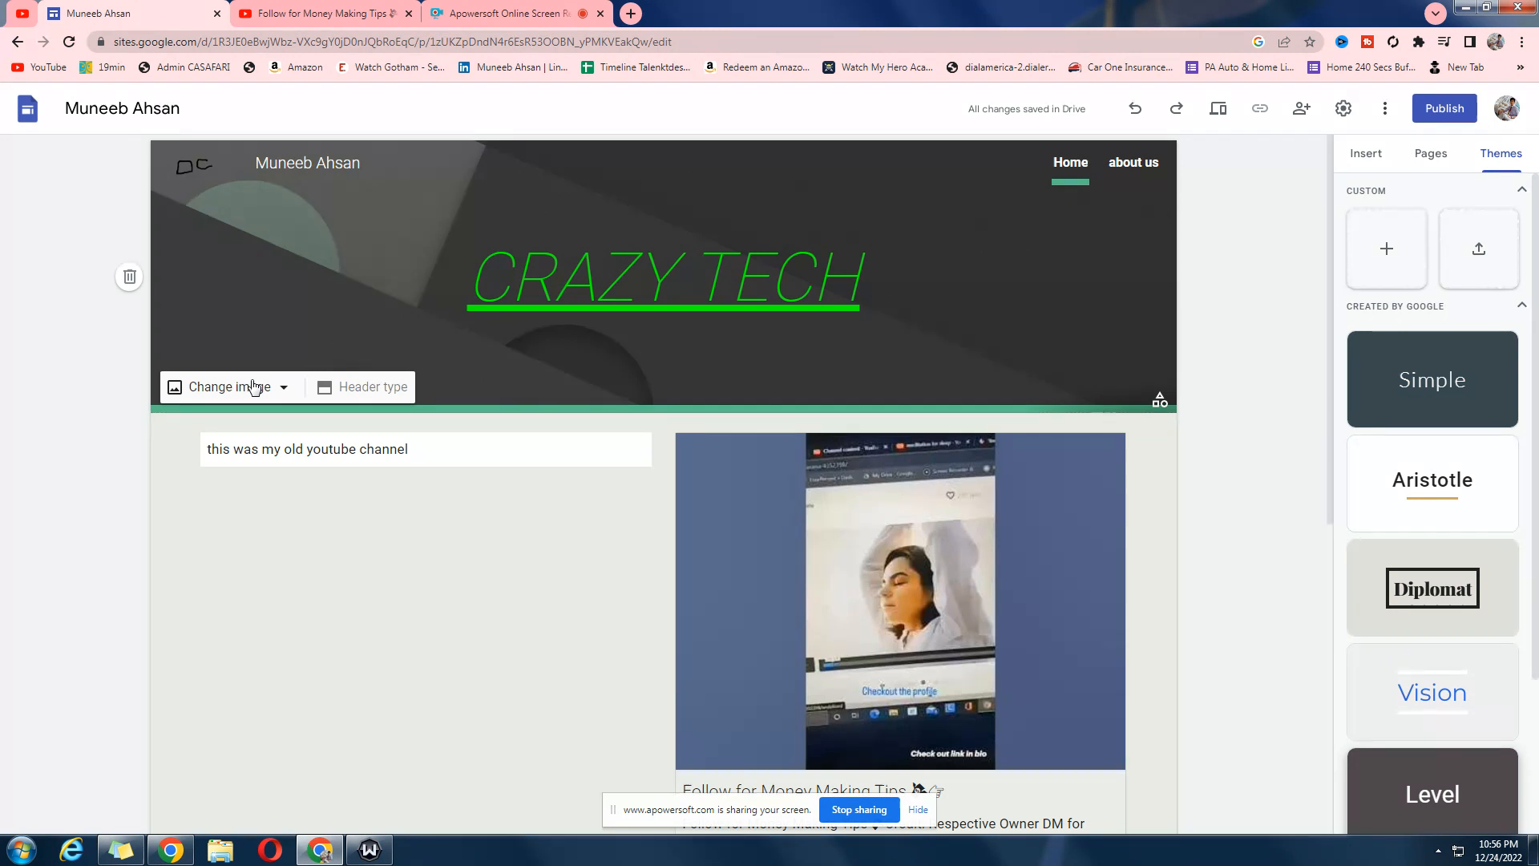
{"action": "left_click", "coordinate": [295, 13]}
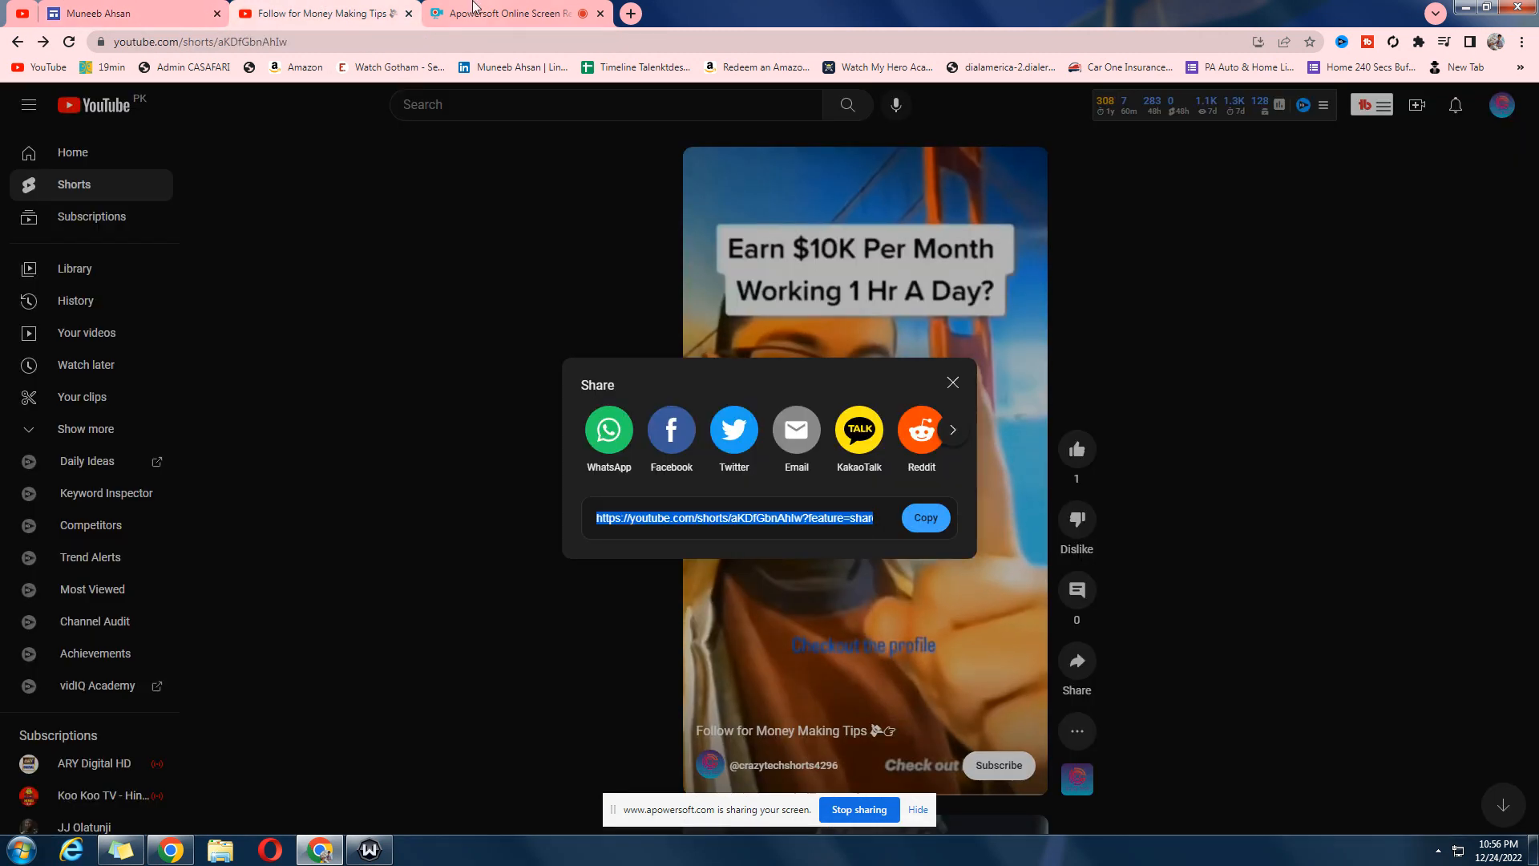
{"action": "left_click", "coordinate": [474, 11]}
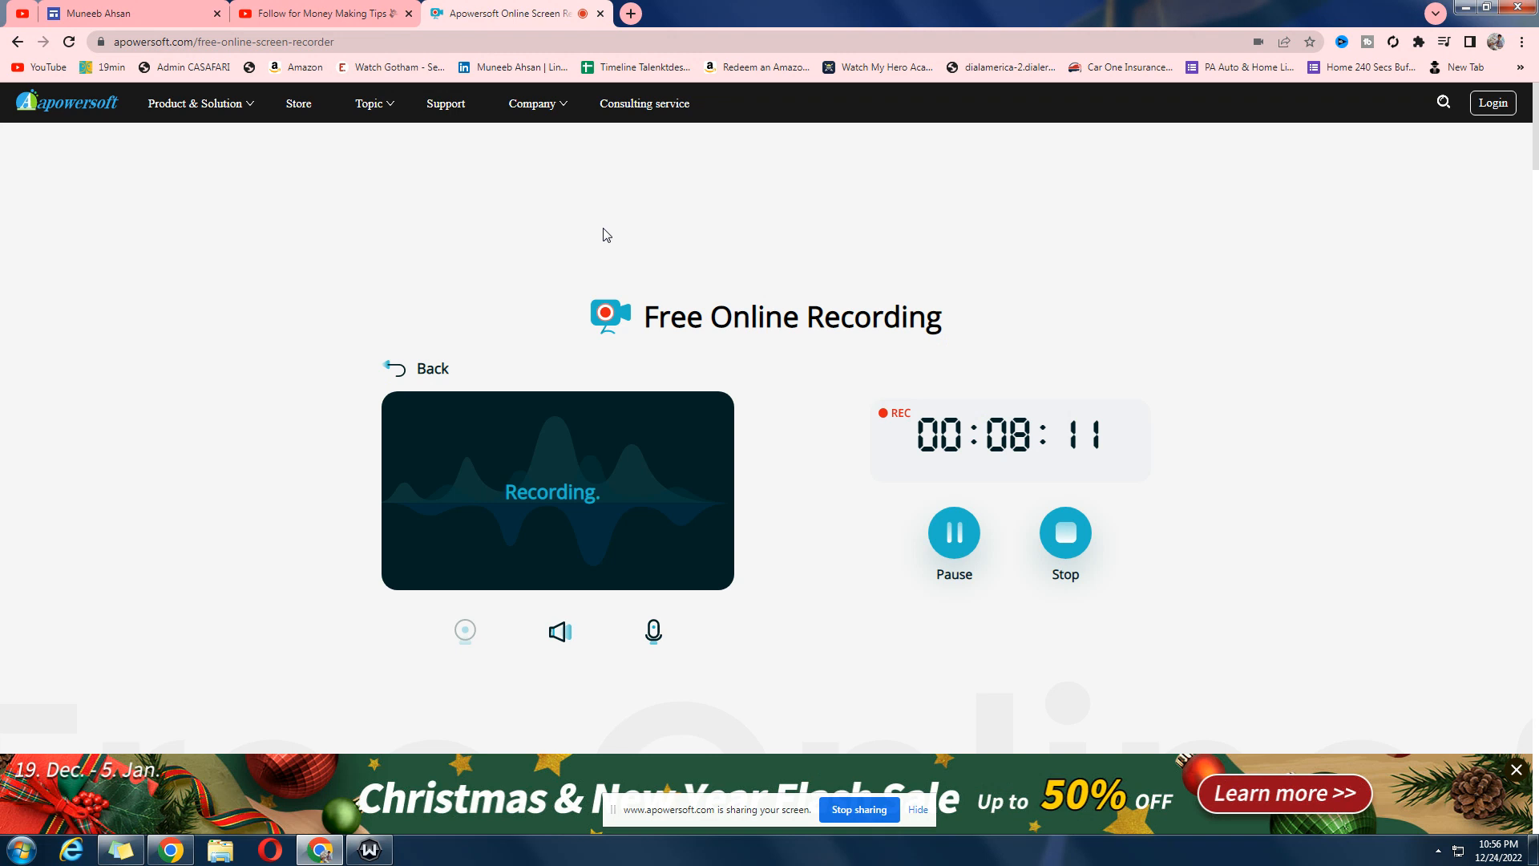